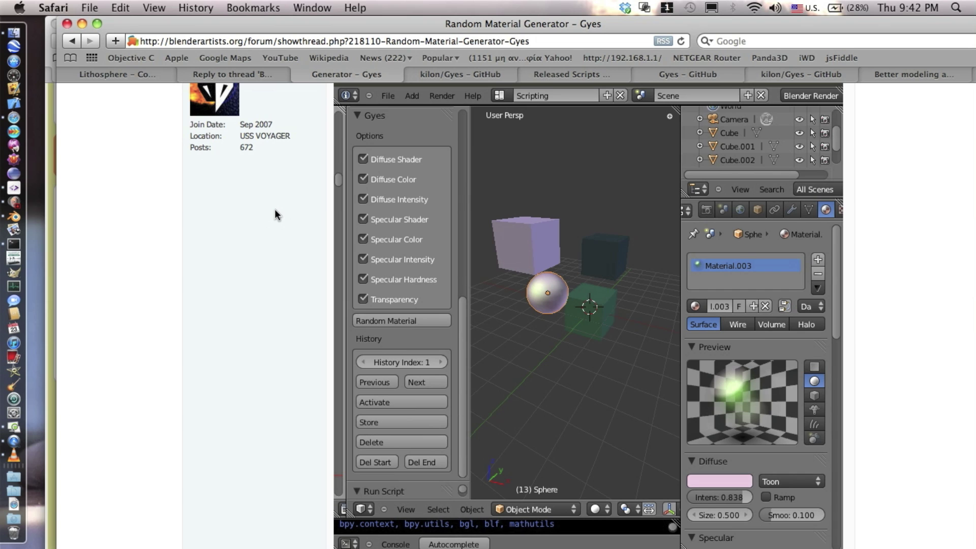
Step: Look through the opening post of the Random Material Generator - Gyes thread, including its screenshot and documentation links
scroll(274, 211, up, 5)
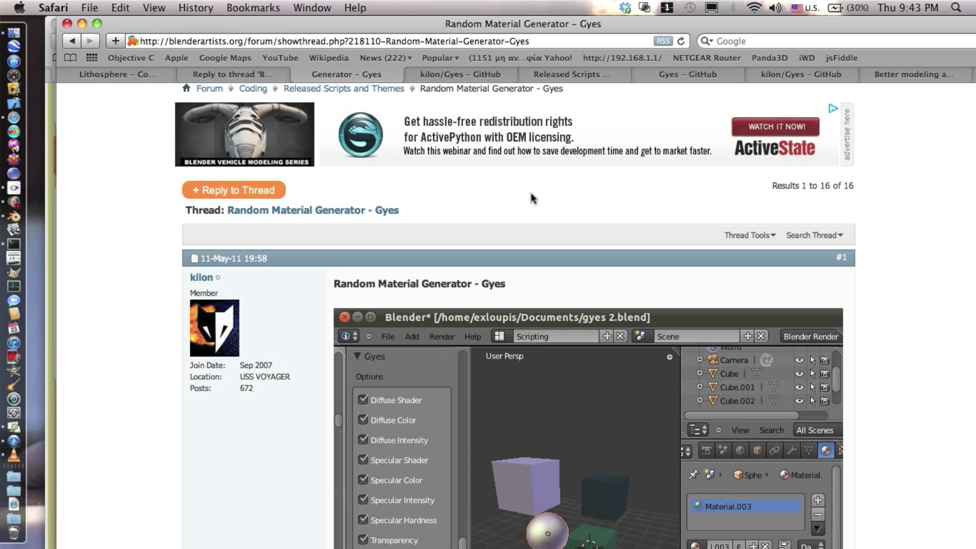
scroll(503, 181, up, 4)
scroll(503, 181, down, 3)
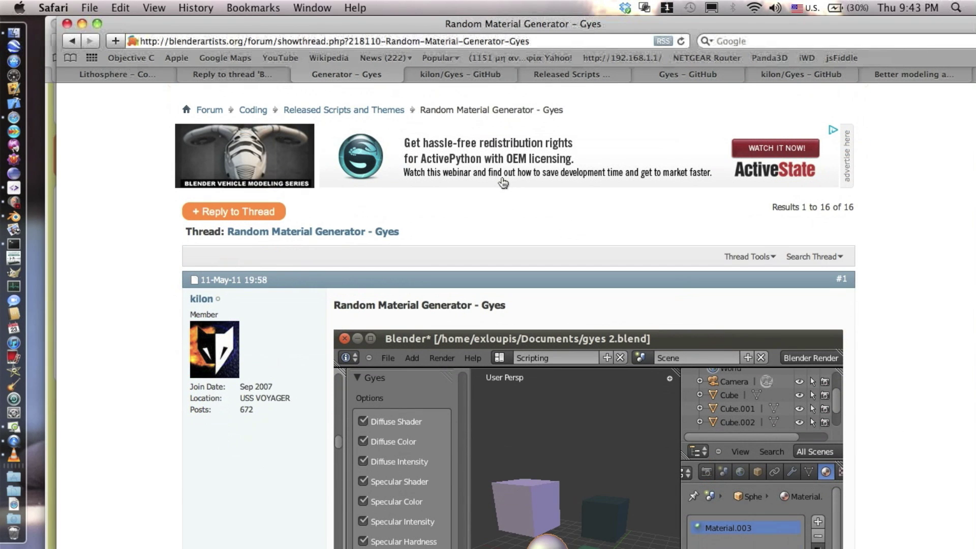
scroll(502, 182, down, 3)
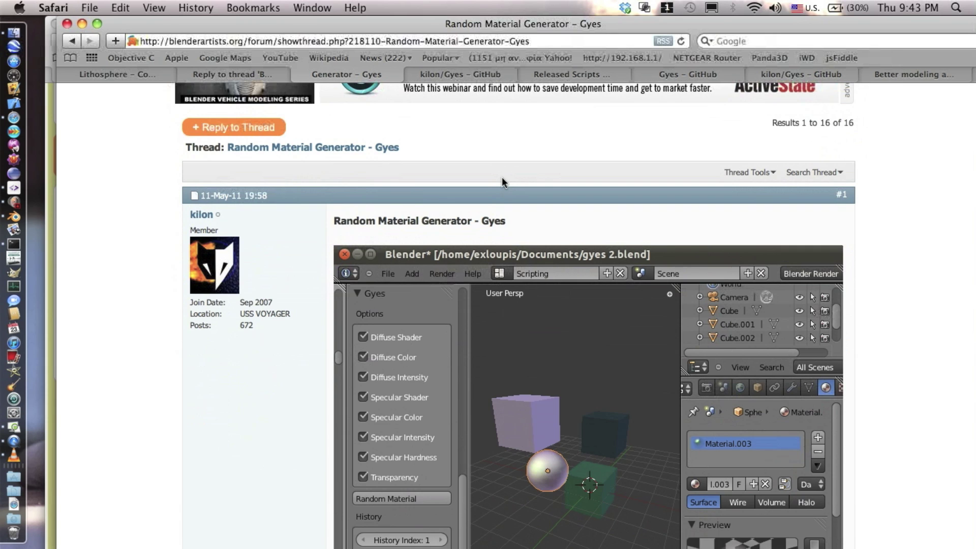
scroll(501, 182, up, 6)
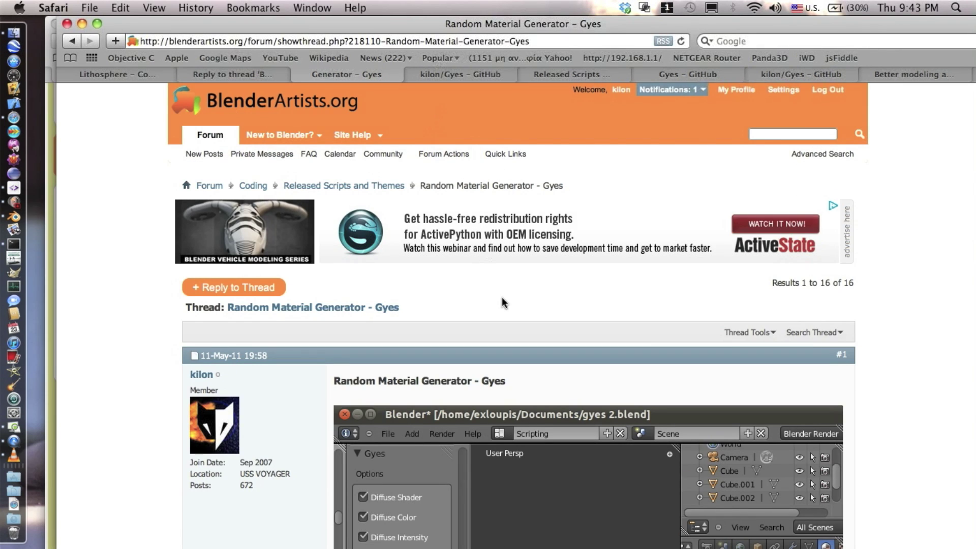
scroll(502, 302, down, 14)
scroll(501, 301, up, 14)
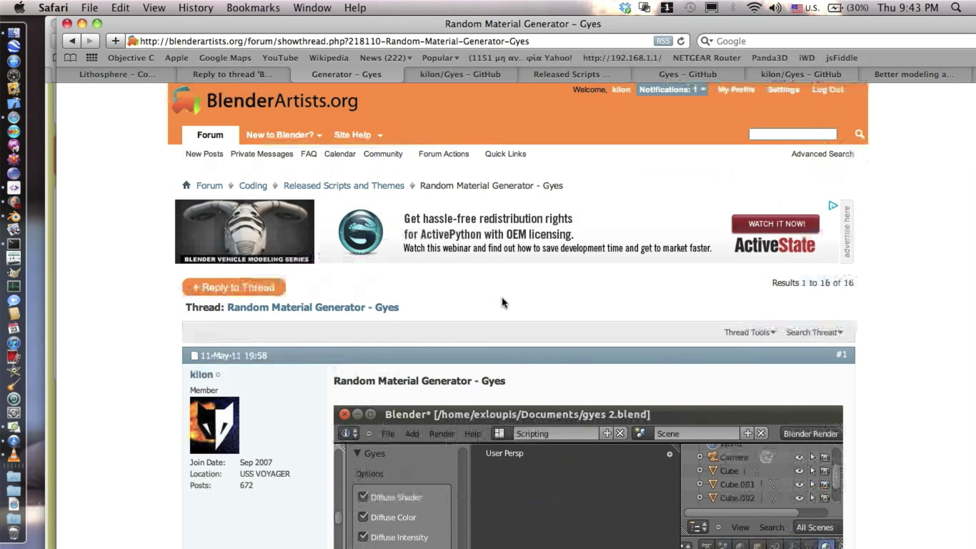
scroll(501, 302, down, 20)
scroll(501, 302, up, 4)
scroll(501, 302, down, 4)
scroll(502, 297, down, 1)
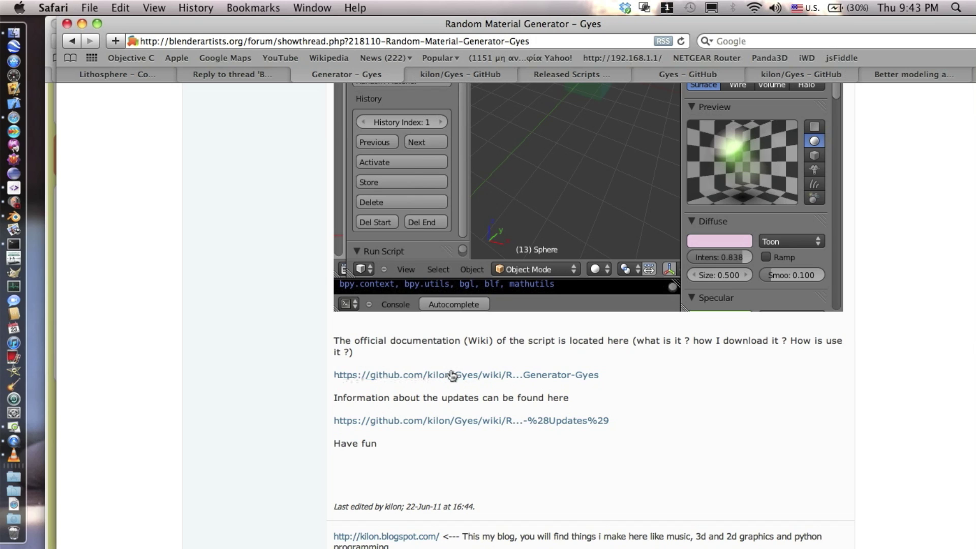
Step: Open the Random Material Generator Gyes wiki page on GitHub and read its download, installation, usage and history sections
click(470, 74)
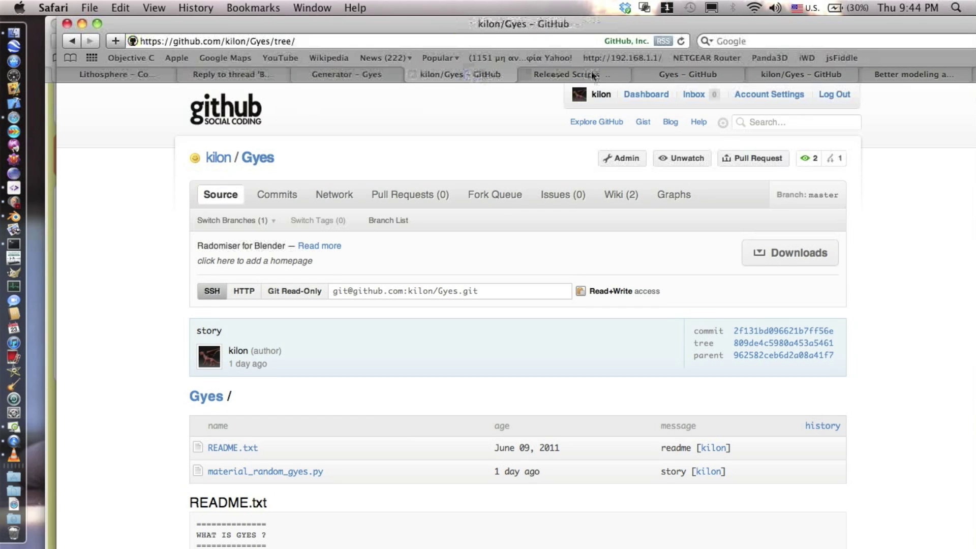
click(685, 74)
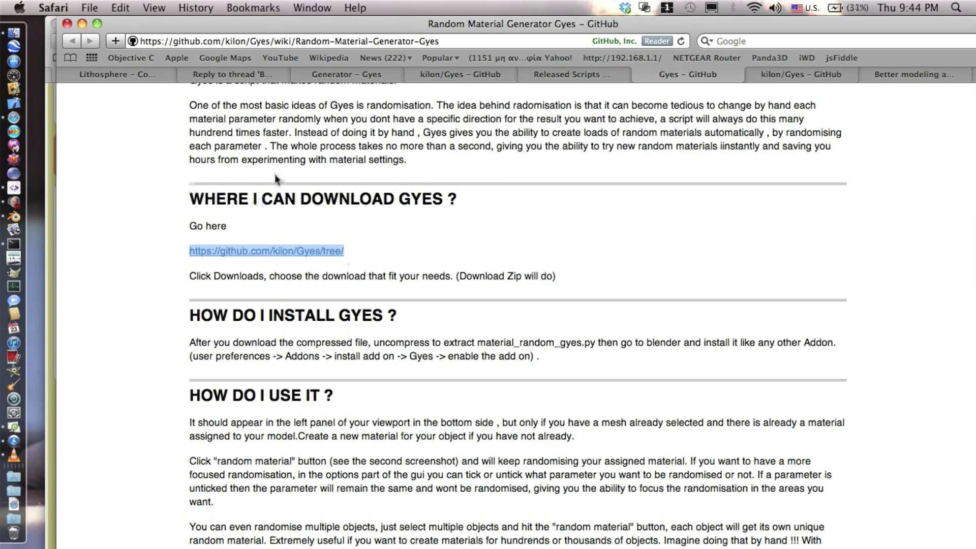
scroll(275, 174, up, 5)
scroll(274, 174, down, 5)
scroll(274, 174, up, 2)
scroll(274, 174, up, 3)
scroll(274, 174, down, 10)
scroll(274, 174, up, 5)
scroll(274, 177, up, 2)
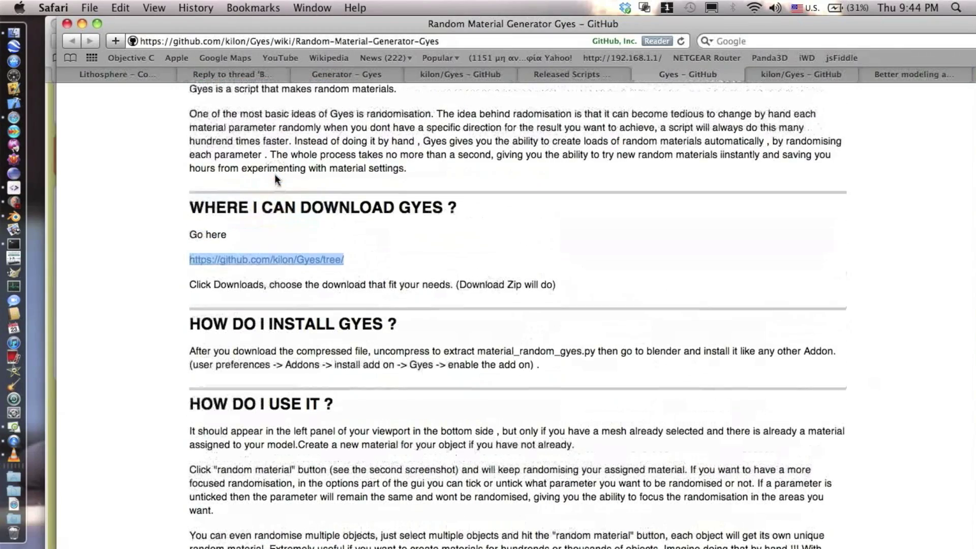
scroll(275, 177, down, 9)
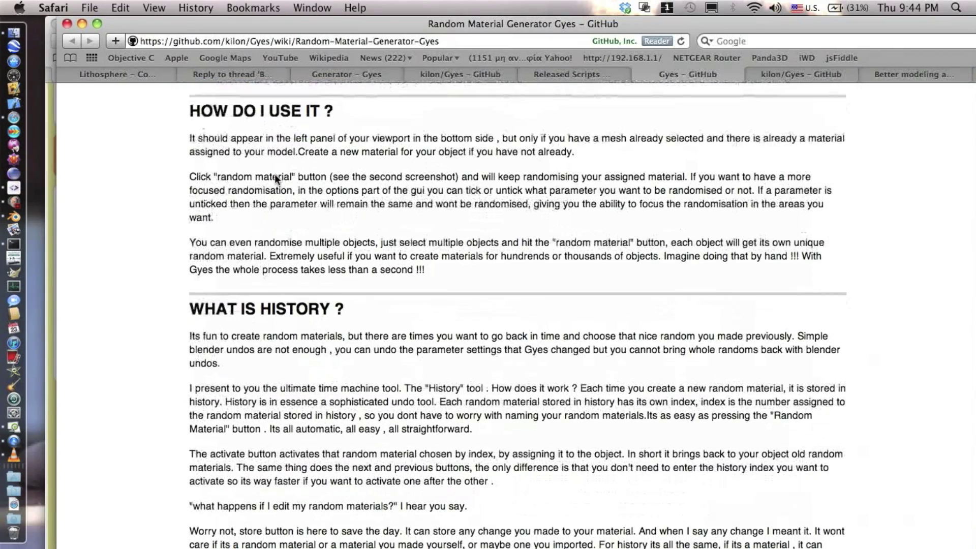
scroll(275, 174, down, 7)
scroll(274, 173, up, 17)
scroll(276, 177, up, 1)
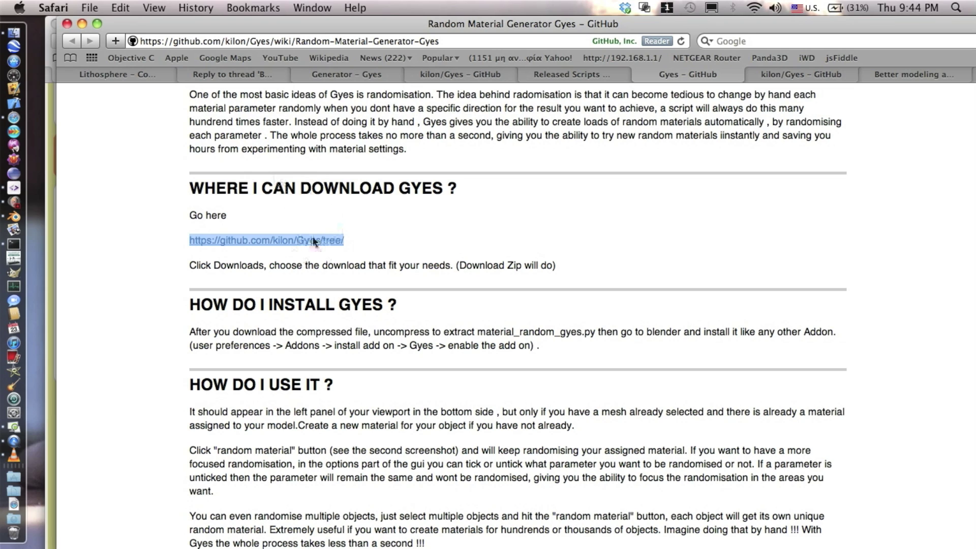
Step: Open the Gyes repository page referenced in the wiki and review its source download options
click(804, 77)
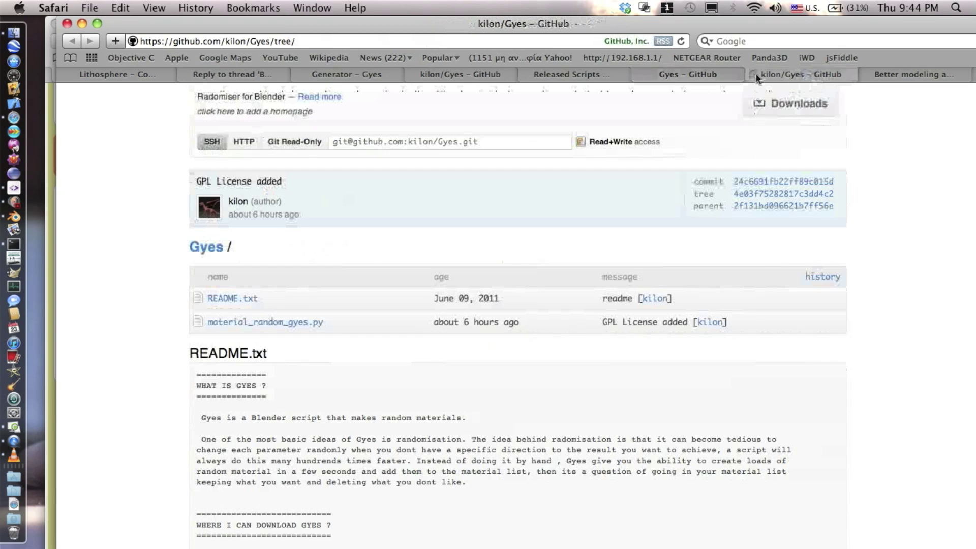
click(696, 75)
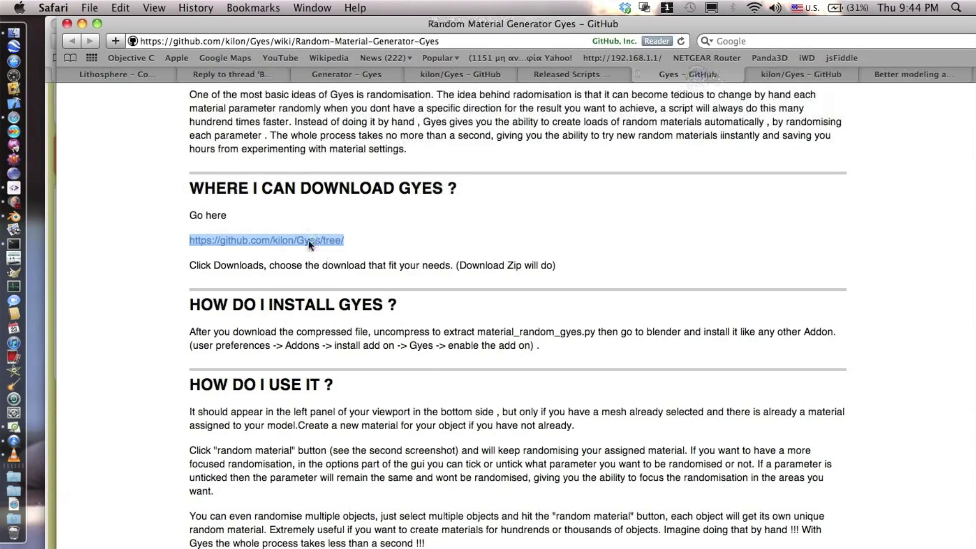
click(802, 74)
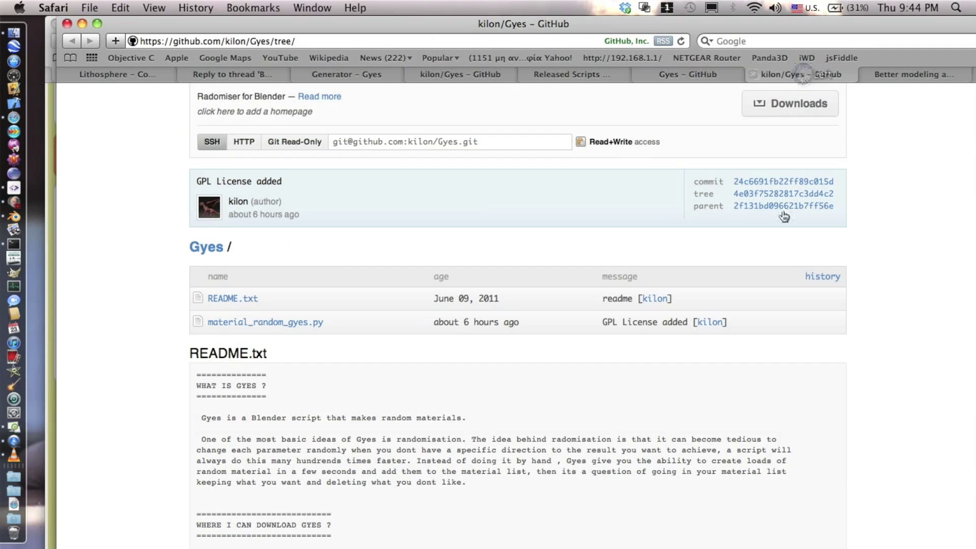
scroll(780, 226, up, 3)
click(786, 183)
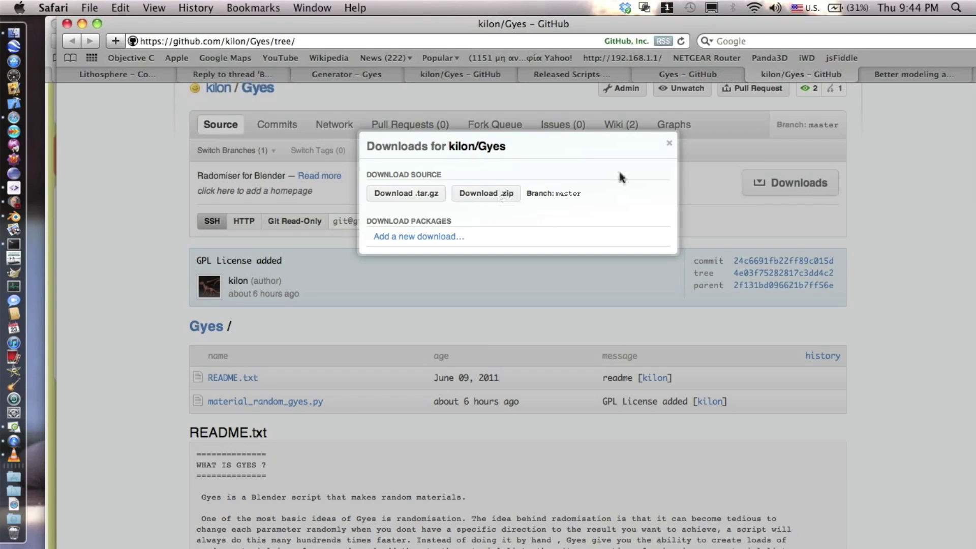
click(666, 145)
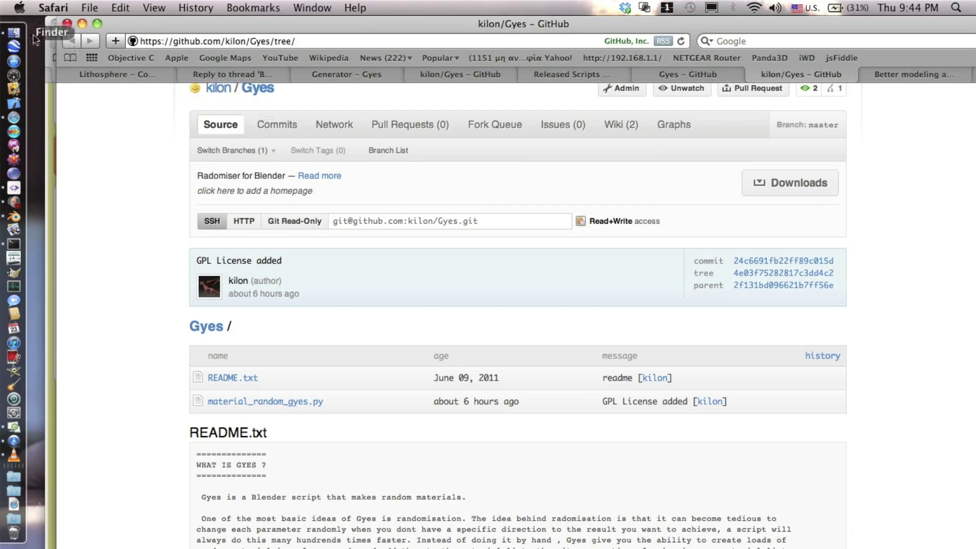
click(15, 34)
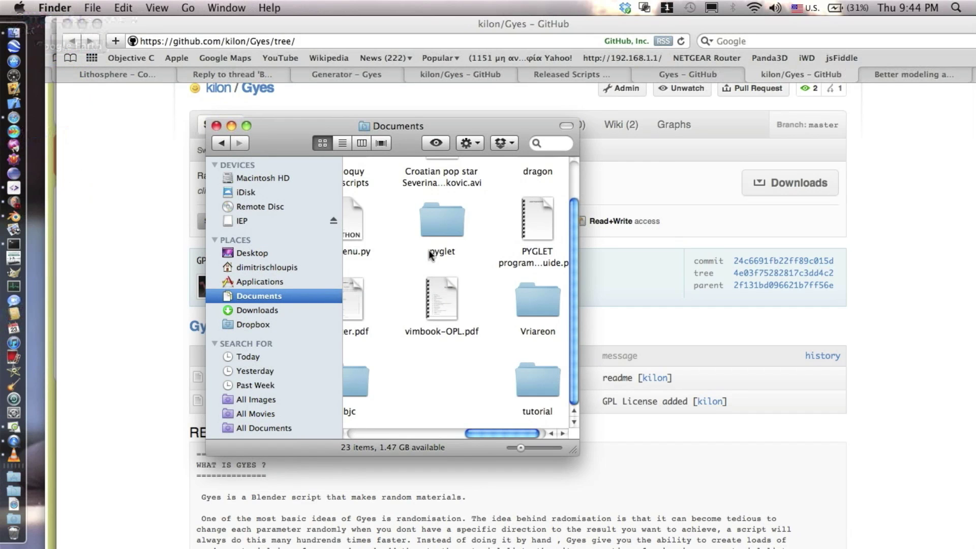
click(234, 10)
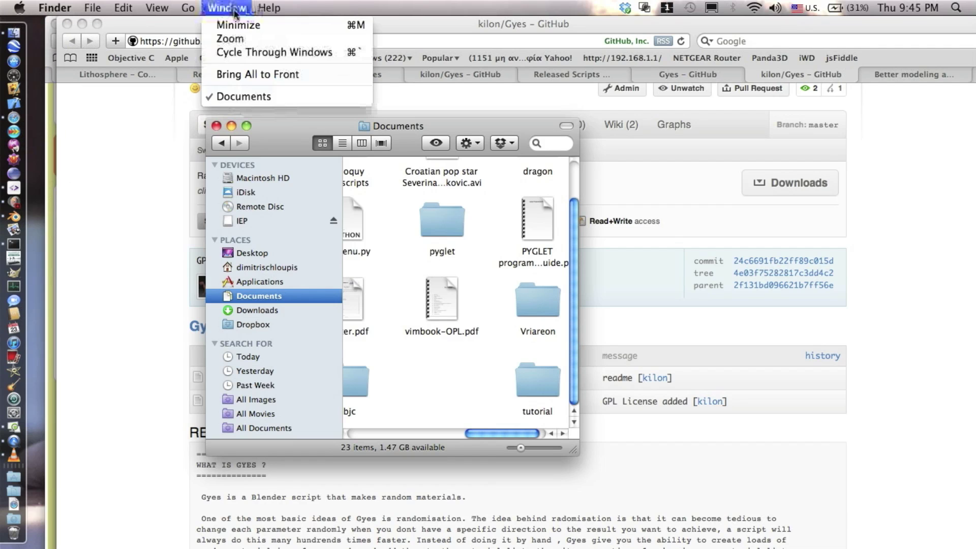
click(475, 7)
click(468, 20)
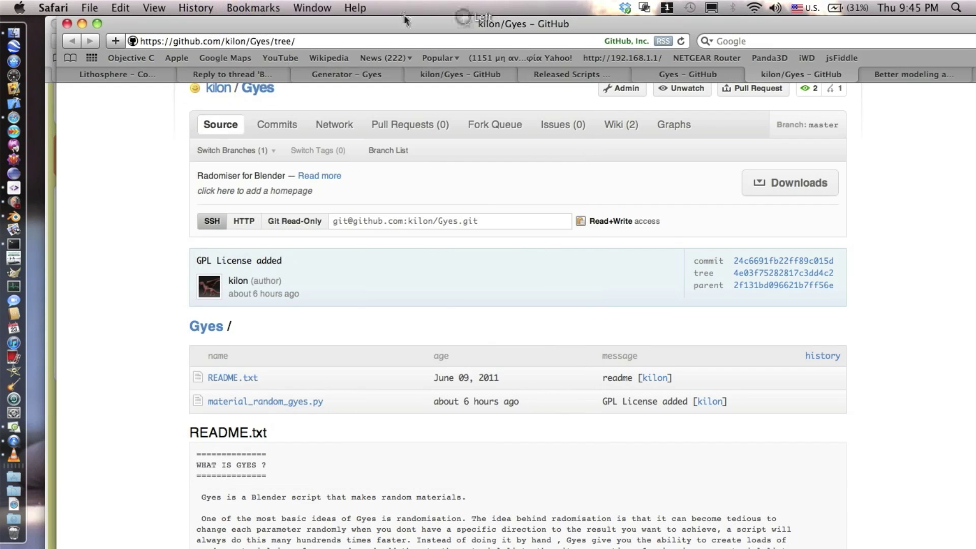
Step: Open the kilon-Gyes-24c6691 folder from Safari's downloads list and view its README.txt
click(321, 5)
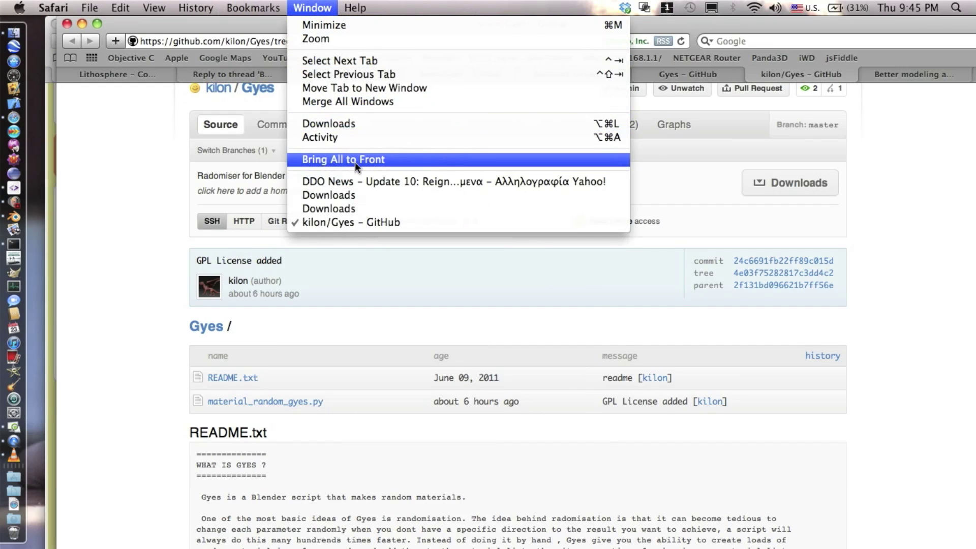
click(356, 124)
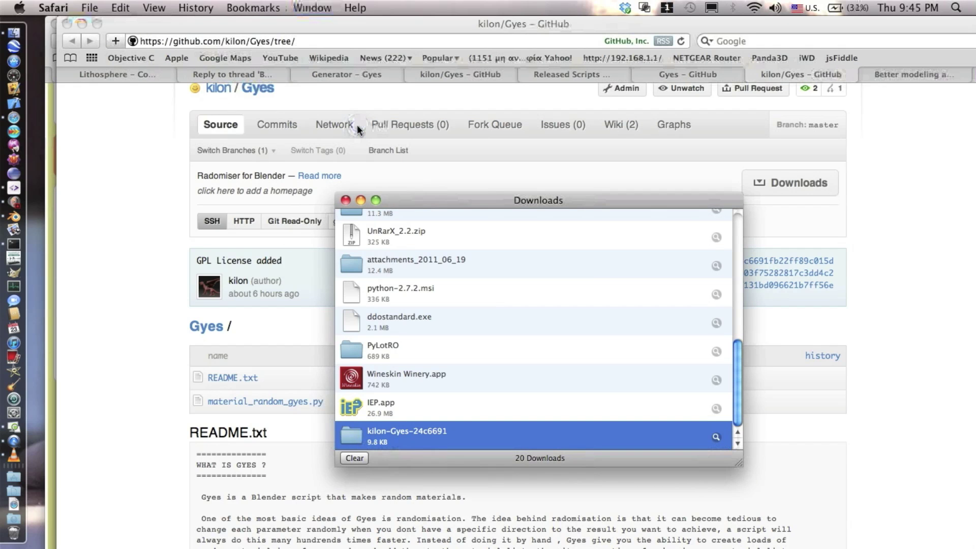
double_click(349, 442)
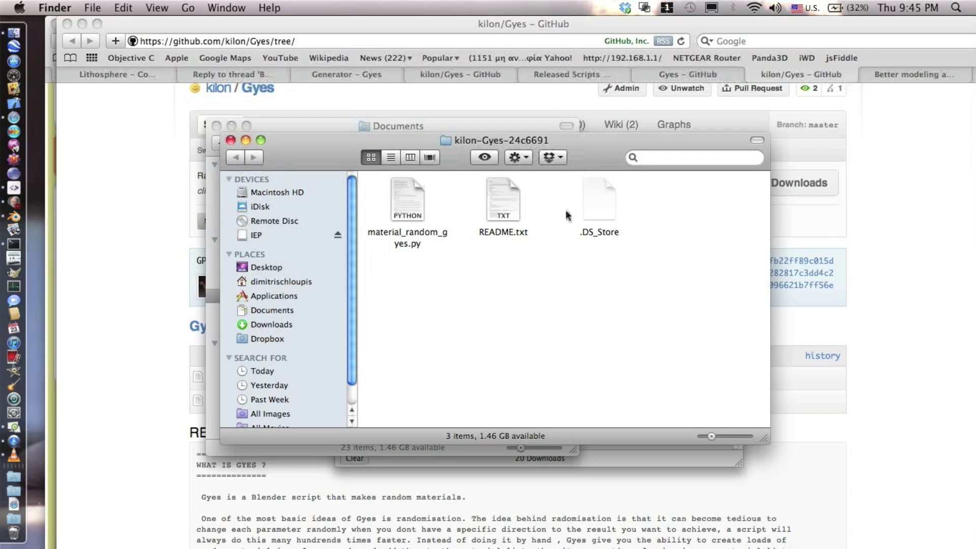
double_click(504, 215)
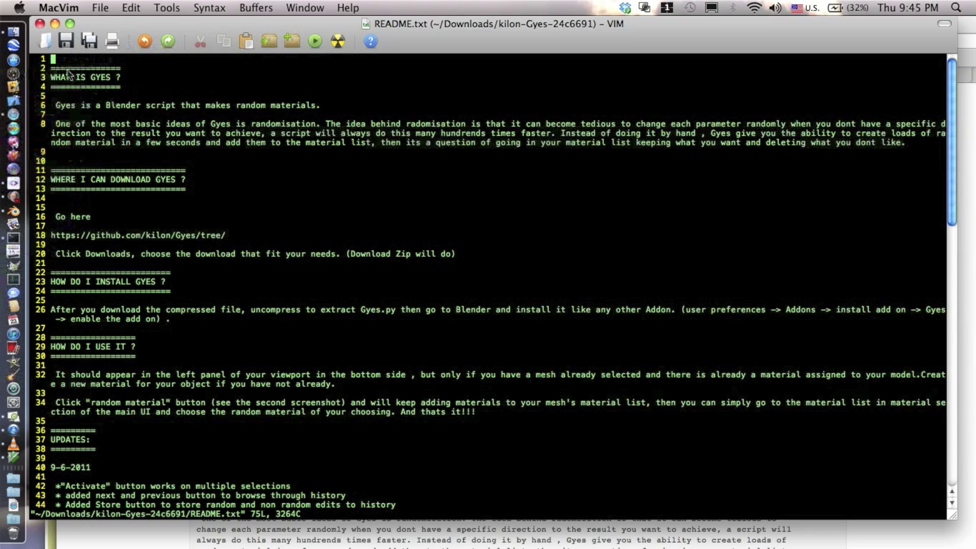
click(41, 23)
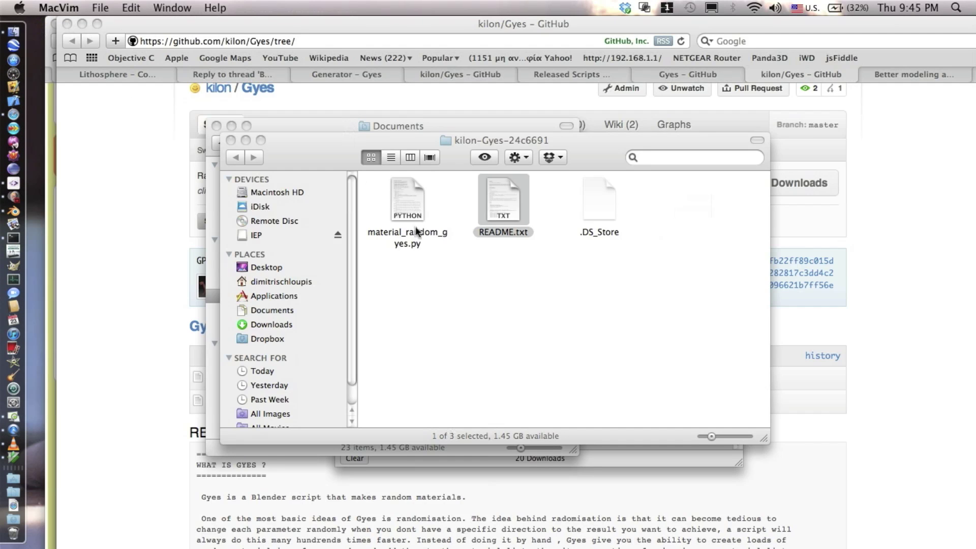
Step: Copy the material_random_gyes.py file from the downloaded folder in Finder
click(412, 207)
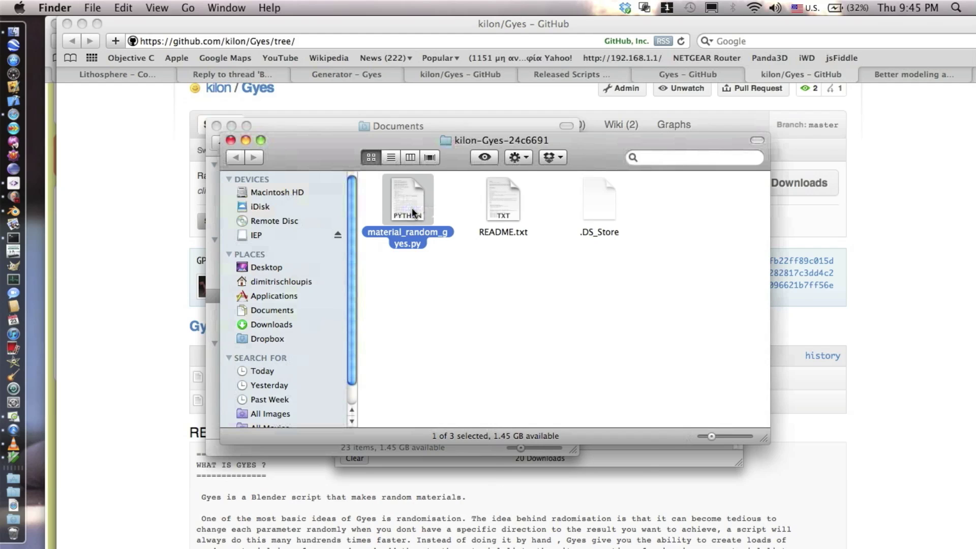
right_click(412, 207)
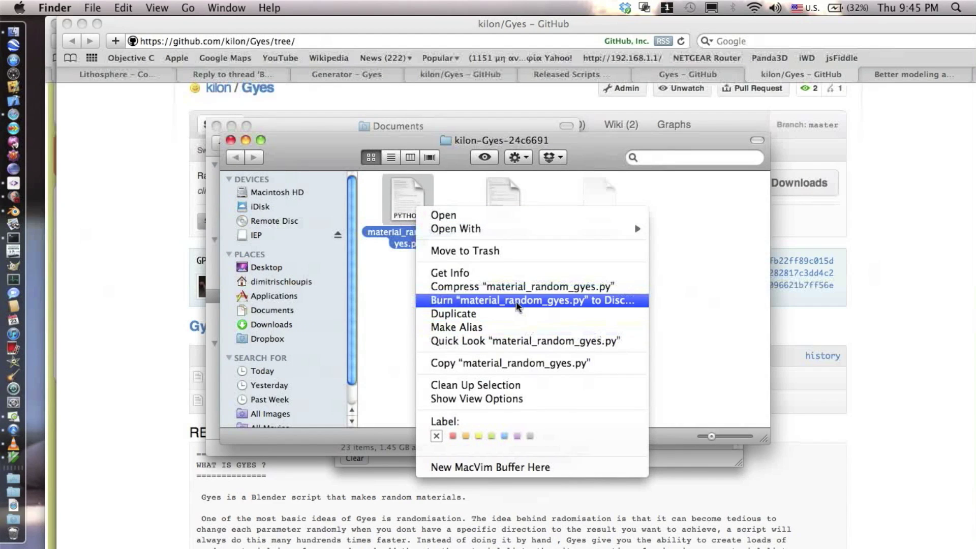
click(520, 364)
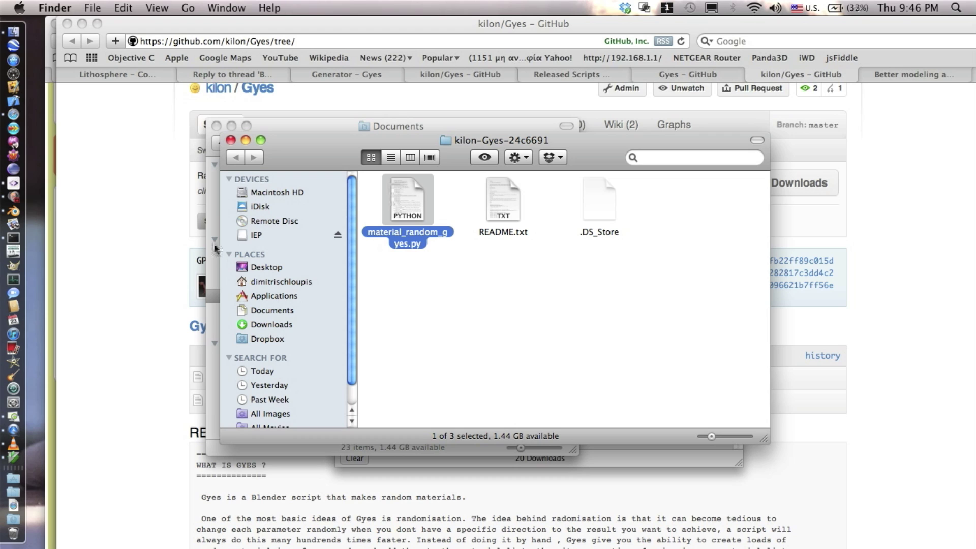
Step: Browse the Applications folder and open the blender257 folder
click(274, 297)
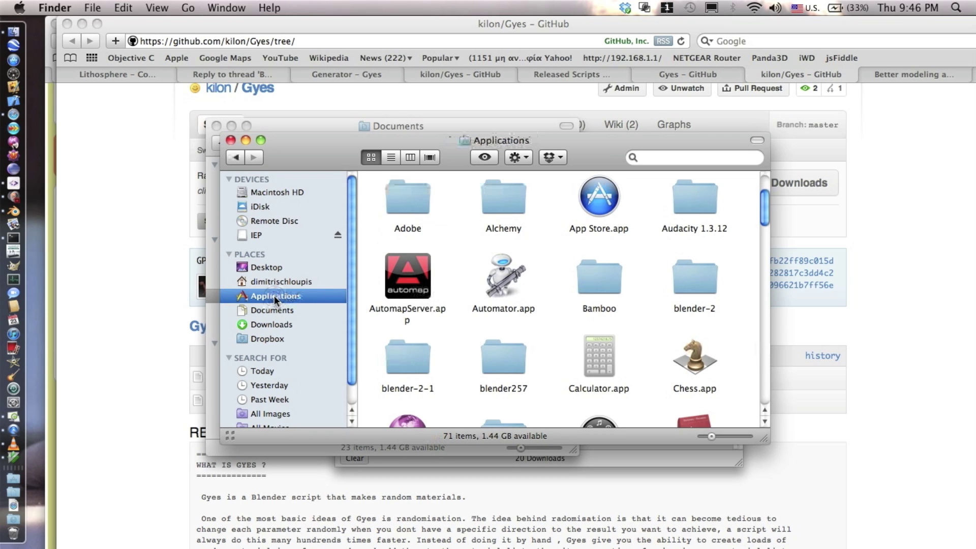
scroll(575, 319, down, 6)
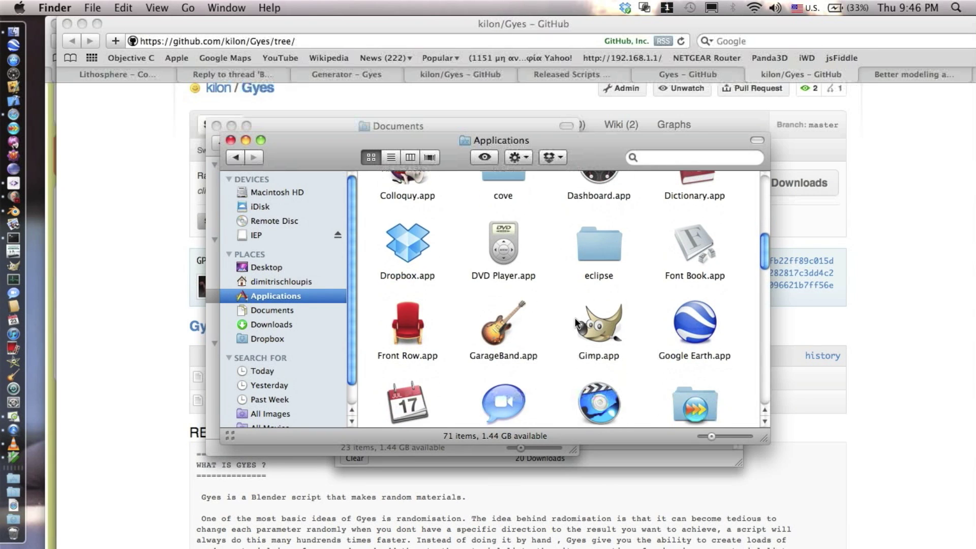
scroll(574, 317, down, 15)
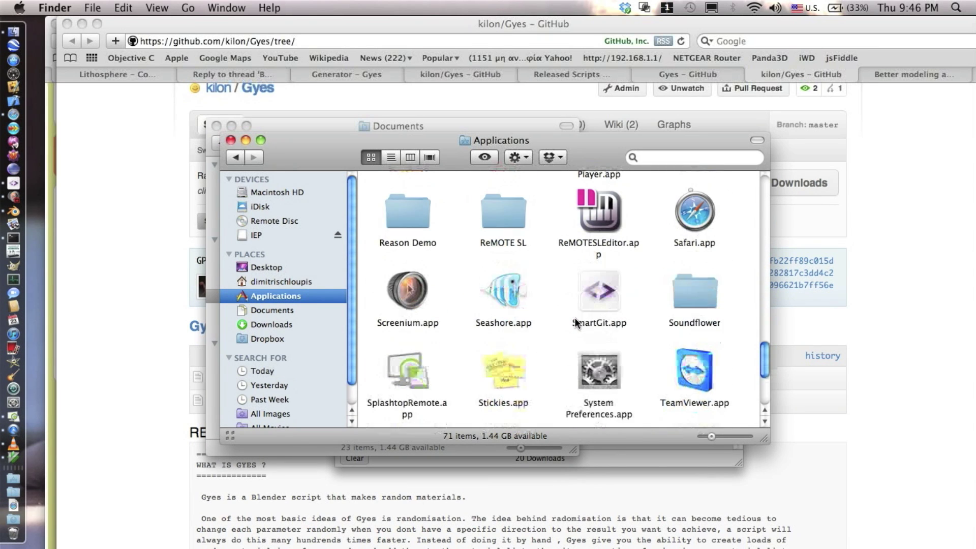
scroll(575, 320, down, 3)
scroll(575, 320, up, 5)
scroll(576, 321, up, 15)
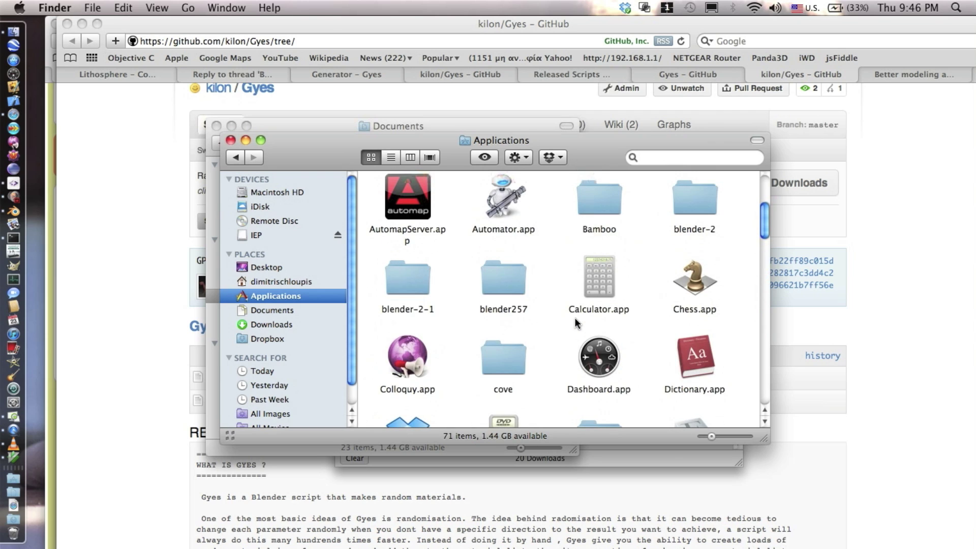
double_click(503, 281)
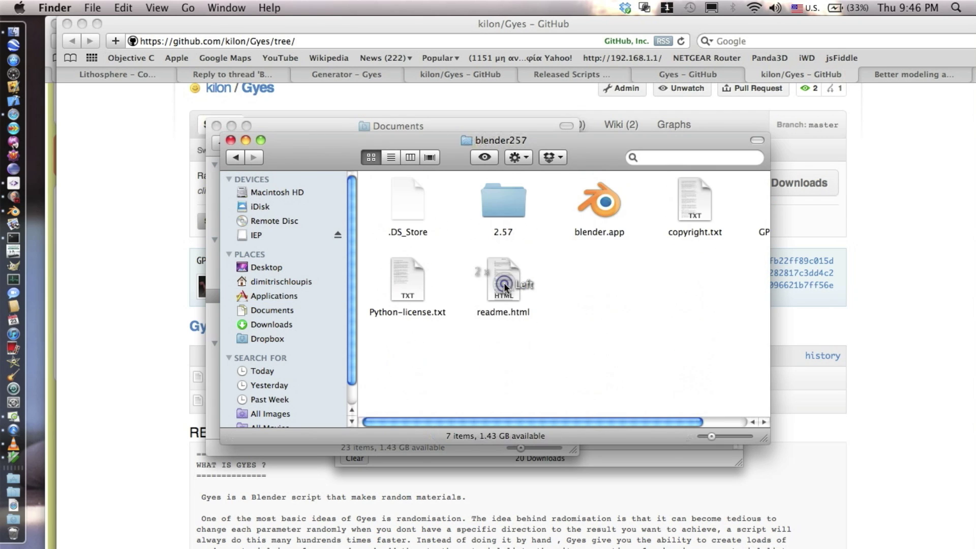
Step: Select blender.app and look at its available file actions, including Show Package Contents
click(599, 199)
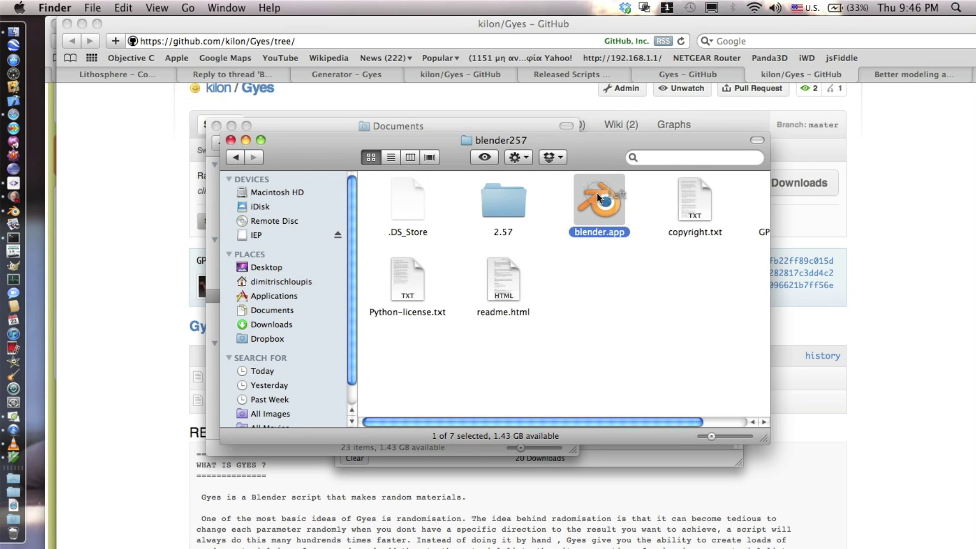
right_click(598, 197)
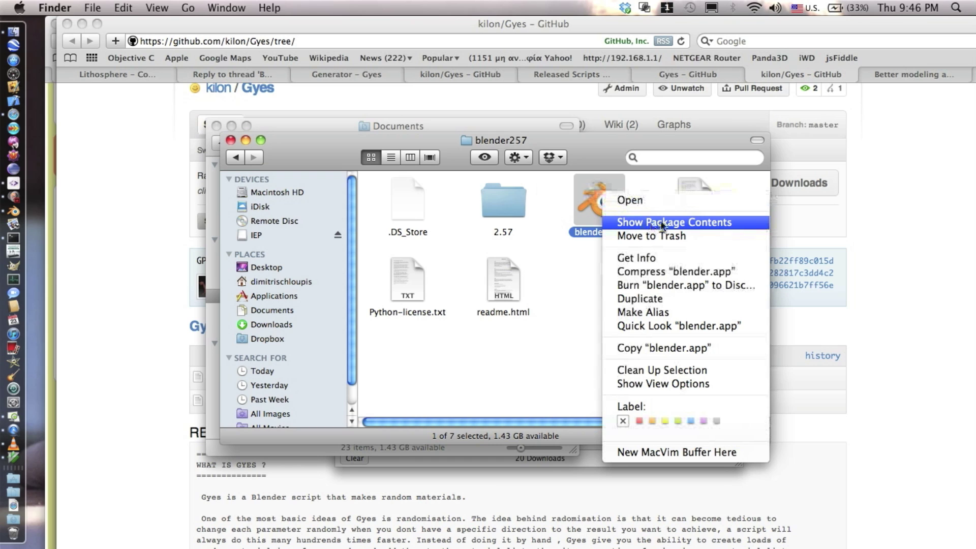
click(575, 237)
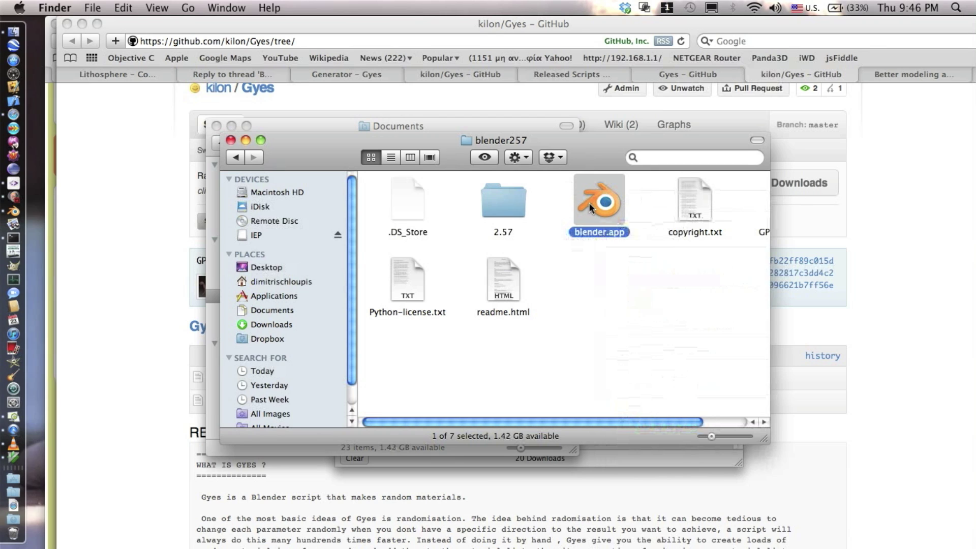
Step: Show the package contents of blender.app and open Contents, MacOS, 2.57, scripts, addons
right_click(588, 202)
click(655, 235)
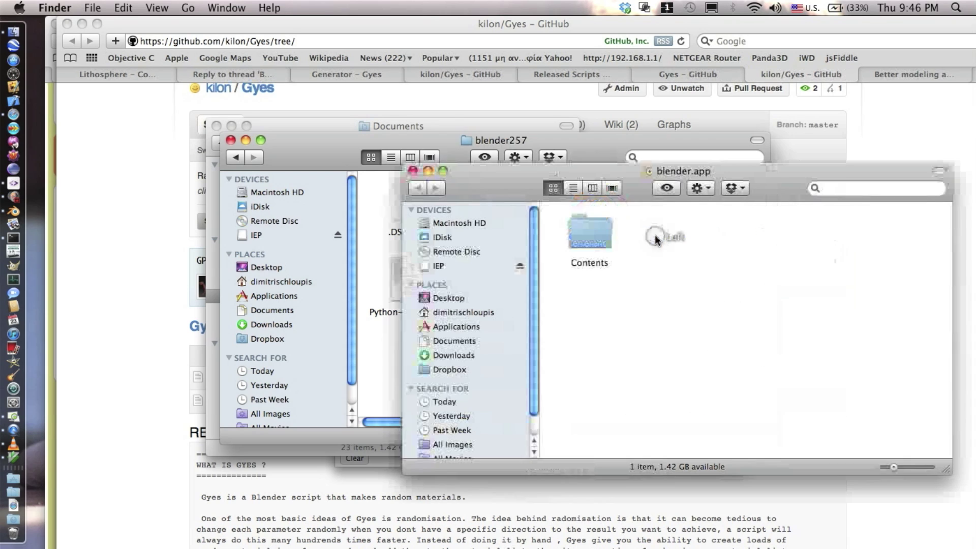
click(594, 227)
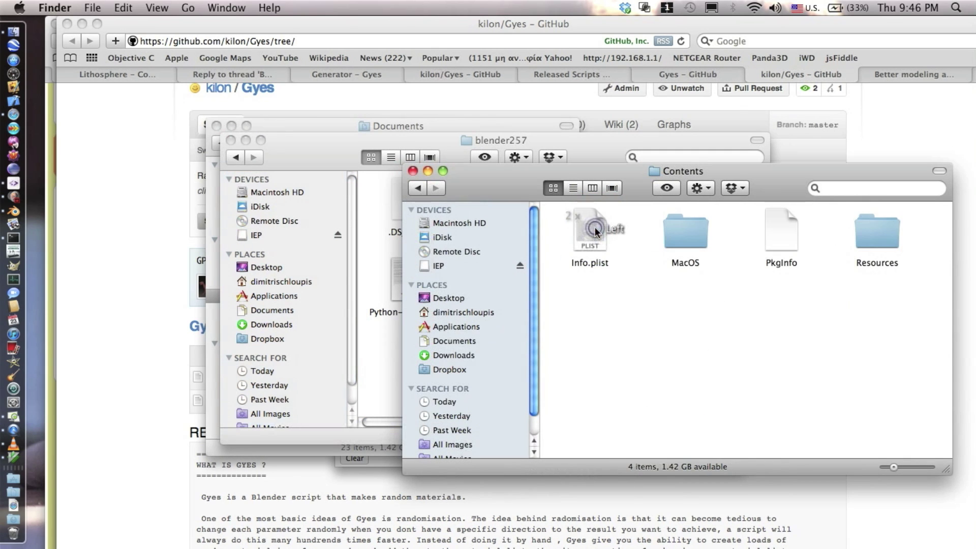
double_click(662, 226)
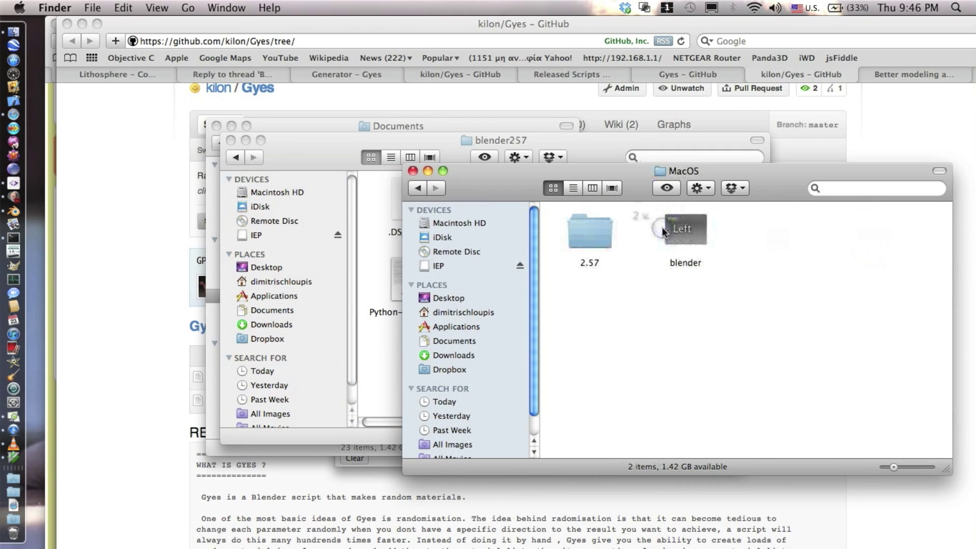
double_click(600, 227)
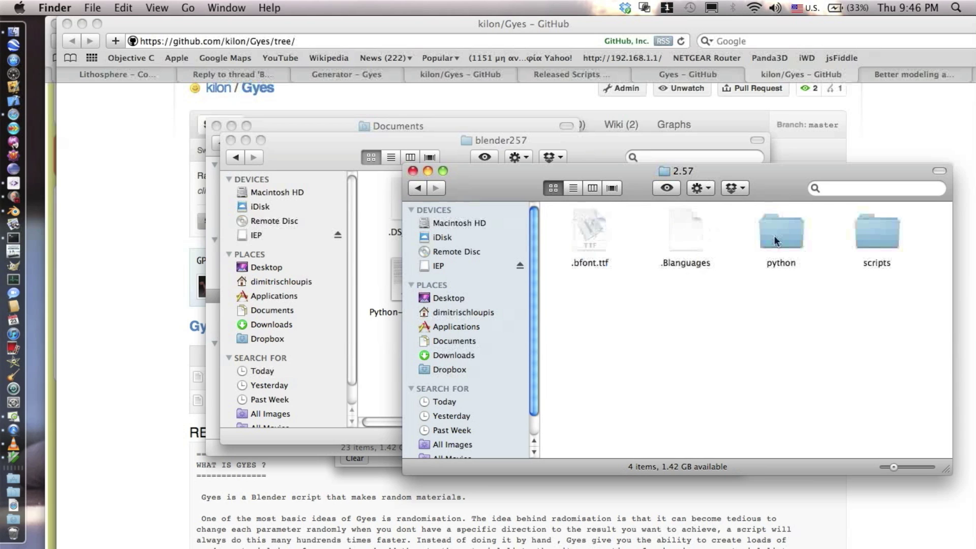
click(873, 232)
double_click(873, 233)
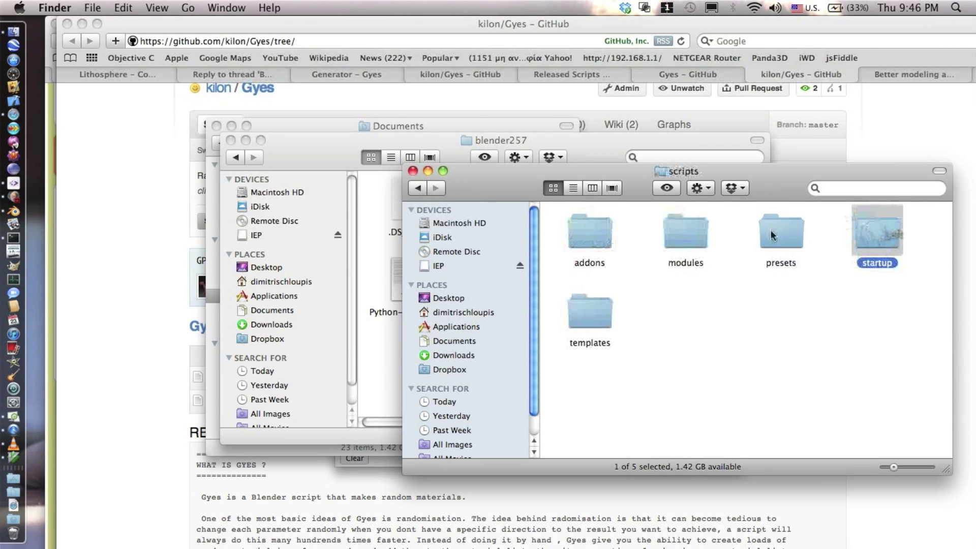
click(584, 233)
double_click(582, 235)
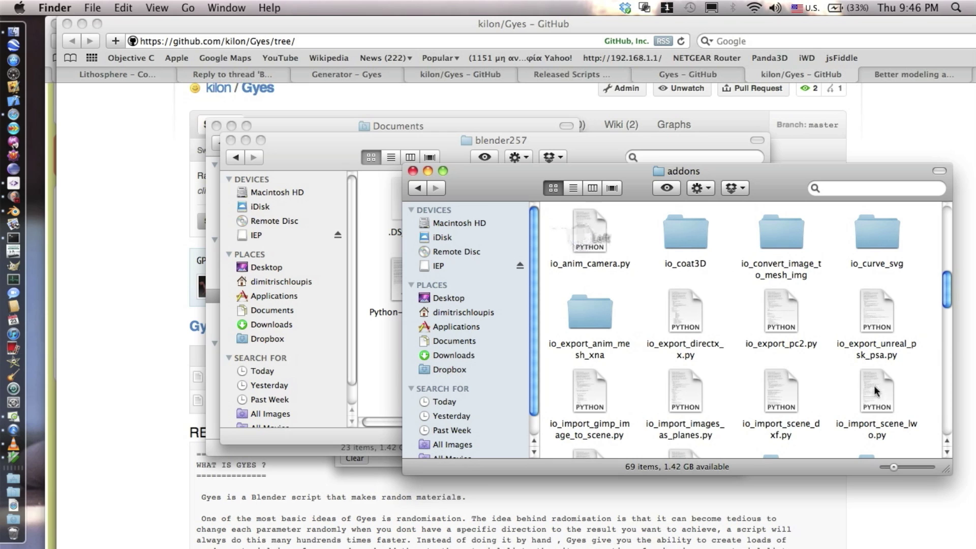
Step: Look at the Paste Item option for the addons folder, then locate and select material_random_gyes.py in it
right_click(811, 356)
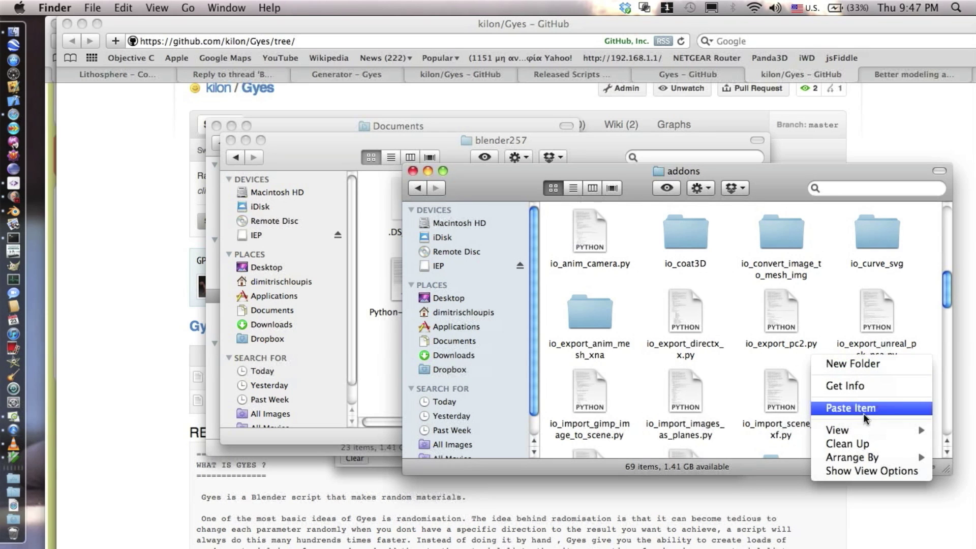
click(725, 353)
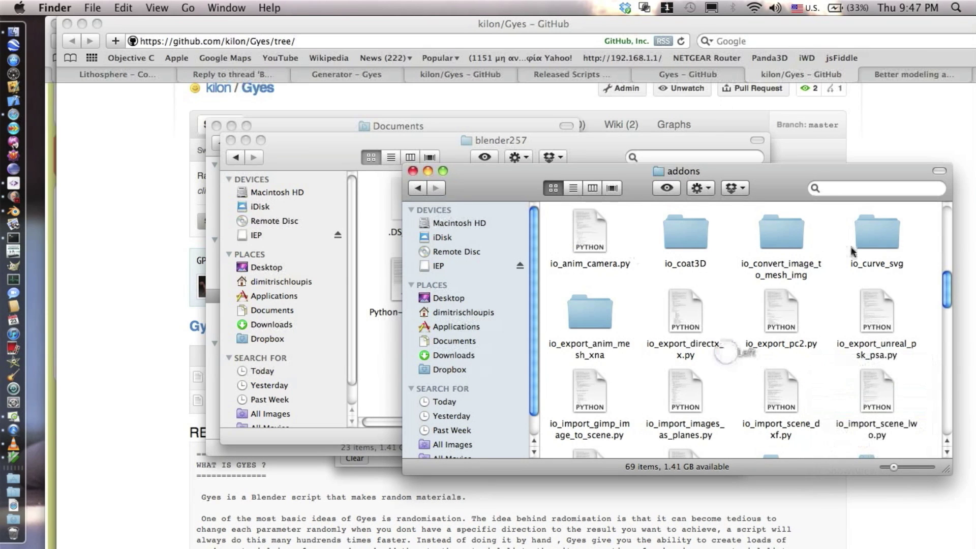
scroll(781, 376, down, 5)
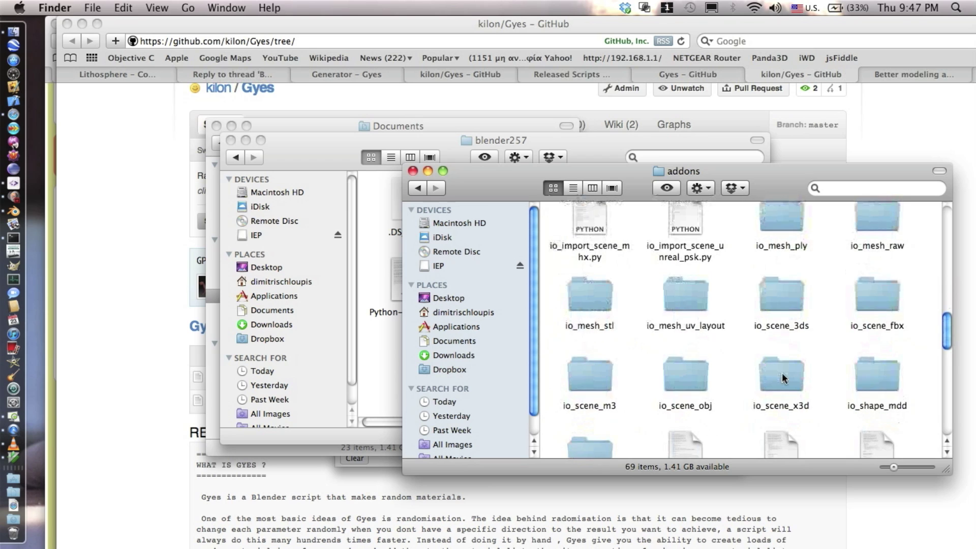
scroll(782, 373, down, 5)
click(685, 216)
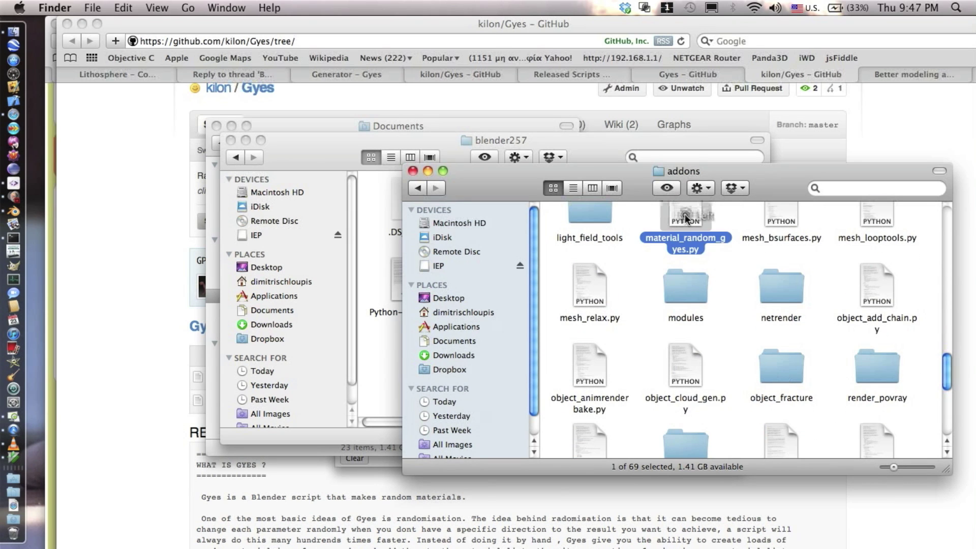
drag(685, 218, 411, 189)
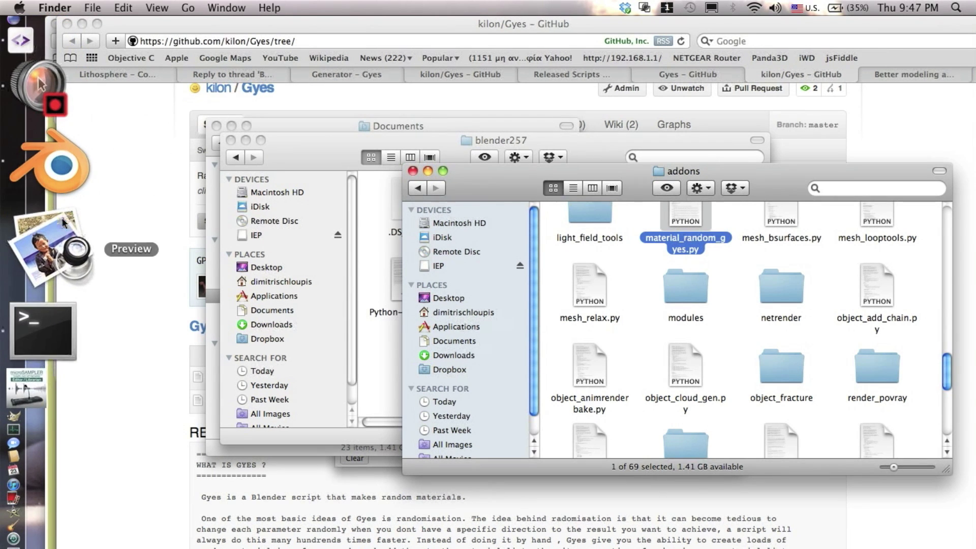
Step: Switch to Blender and start a new file
click(63, 213)
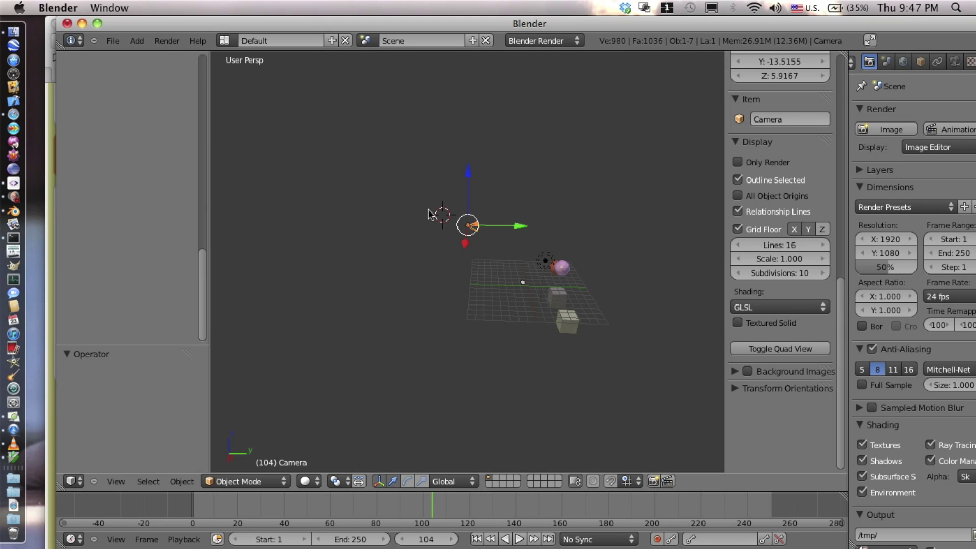
click(112, 41)
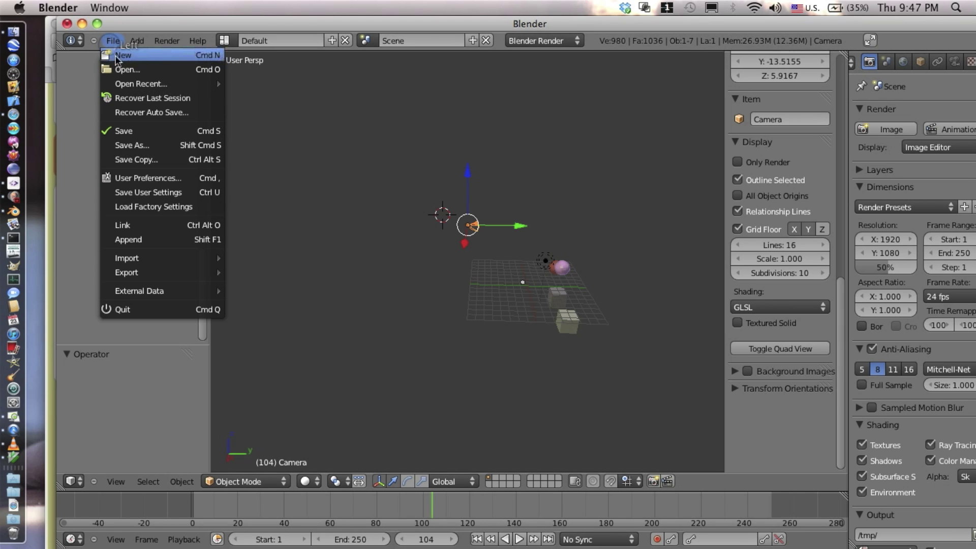
click(162, 60)
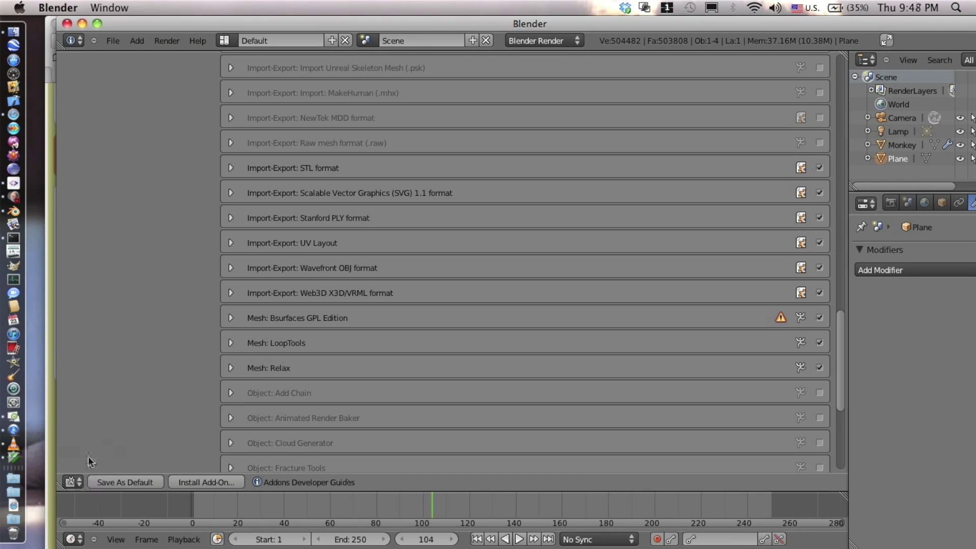
Step: Change the main editor from preferences to the 3D View and delete the Plane and Monkey objects
click(73, 482)
click(95, 467)
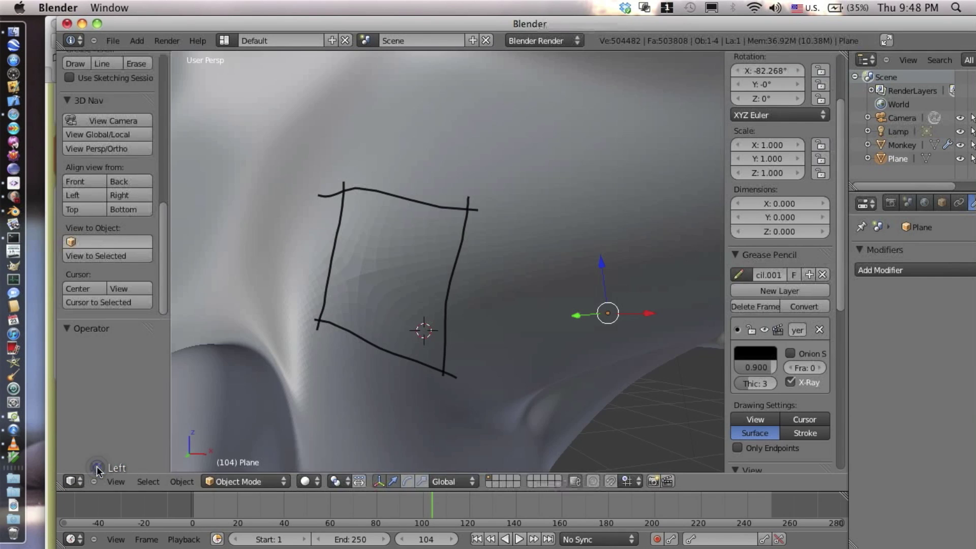
key(x)
click(529, 223)
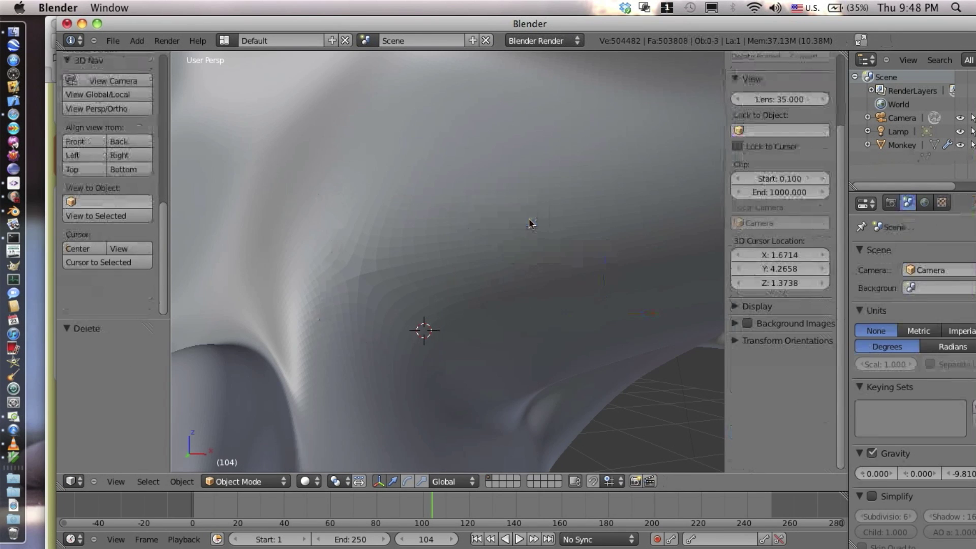
right_click(530, 223)
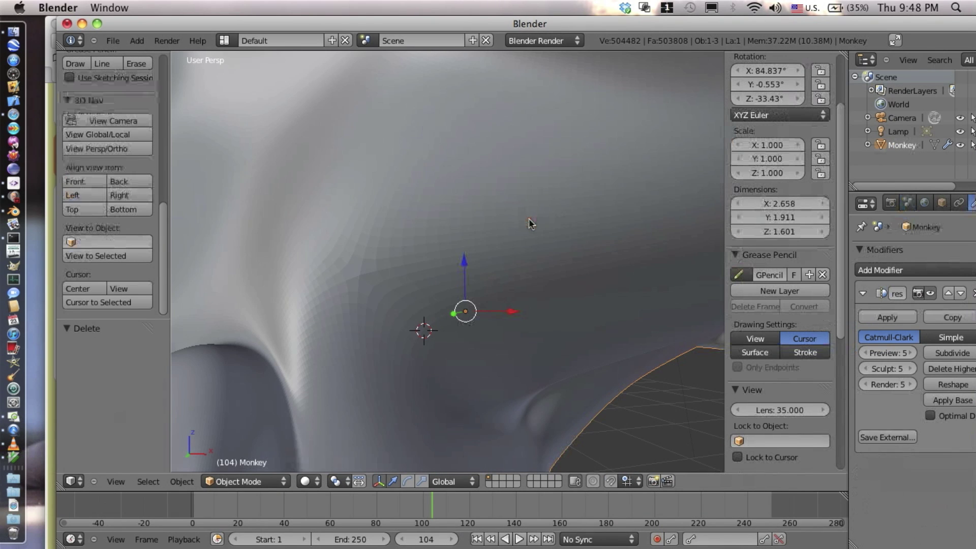
key(x)
click(530, 223)
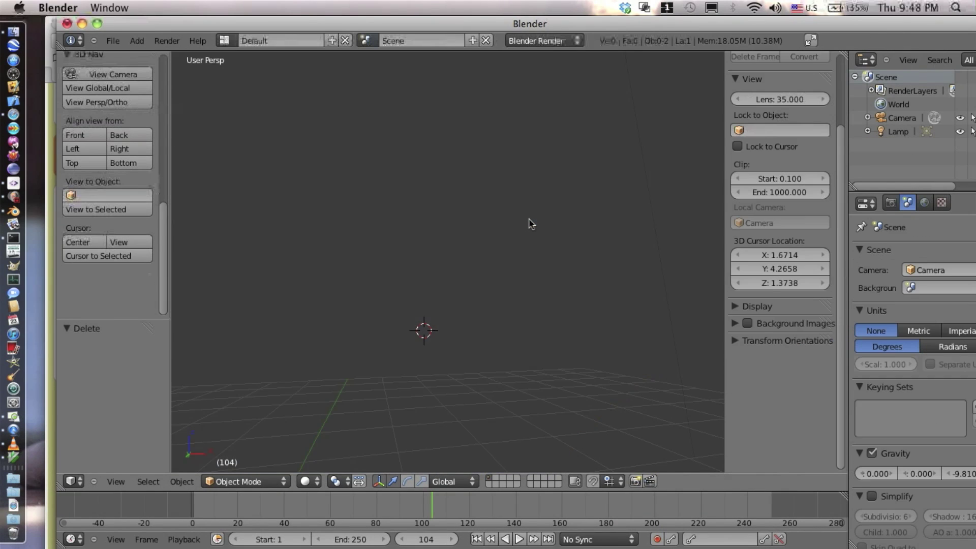
Step: Place the 3D cursor over the grid at about X 0.30, Y 2.98, Z -0.81
scroll(529, 223, down, 3)
alt+drag(513, 211, 505, 283)
alt+drag(500, 237, 427, 174)
click(425, 177)
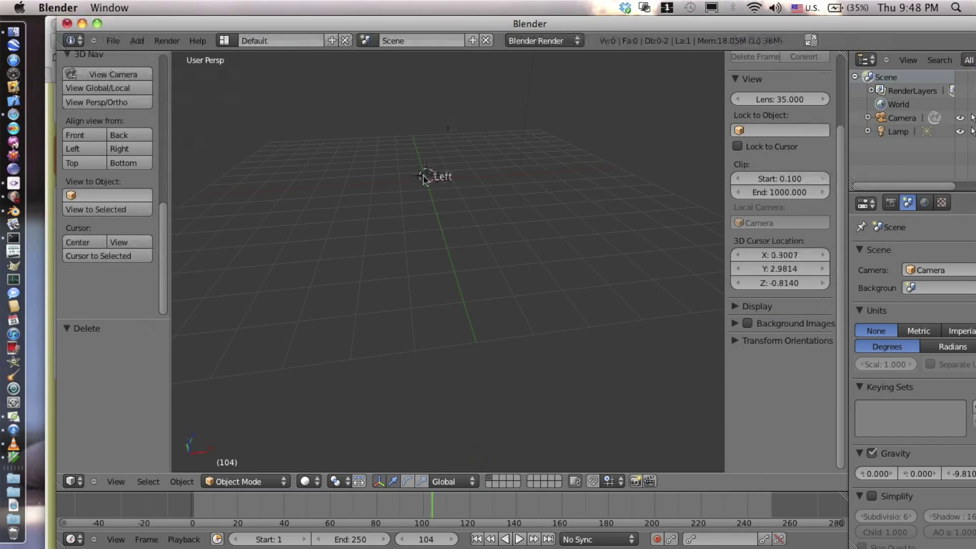
Step: Save the user settings, and open the User Preferences window so that it is fully in view
click(113, 41)
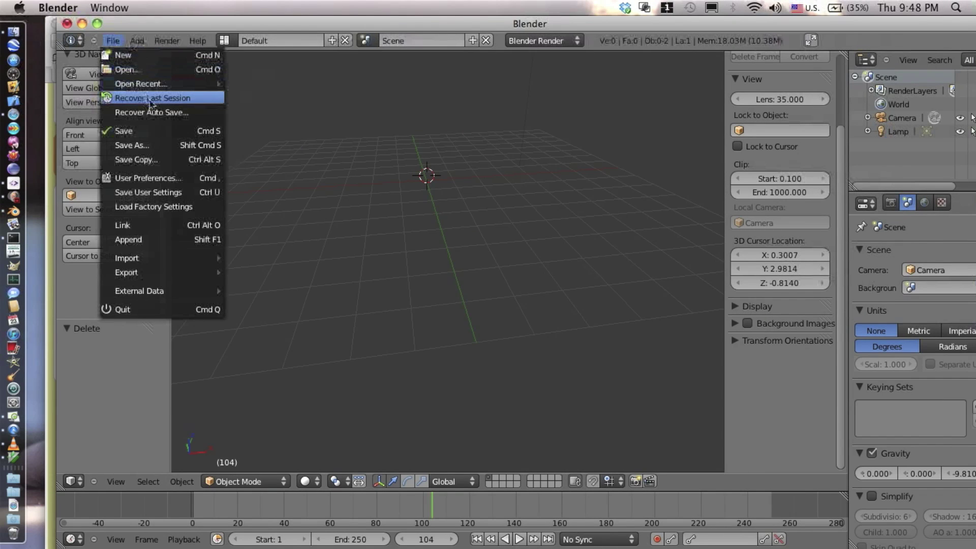
click(171, 196)
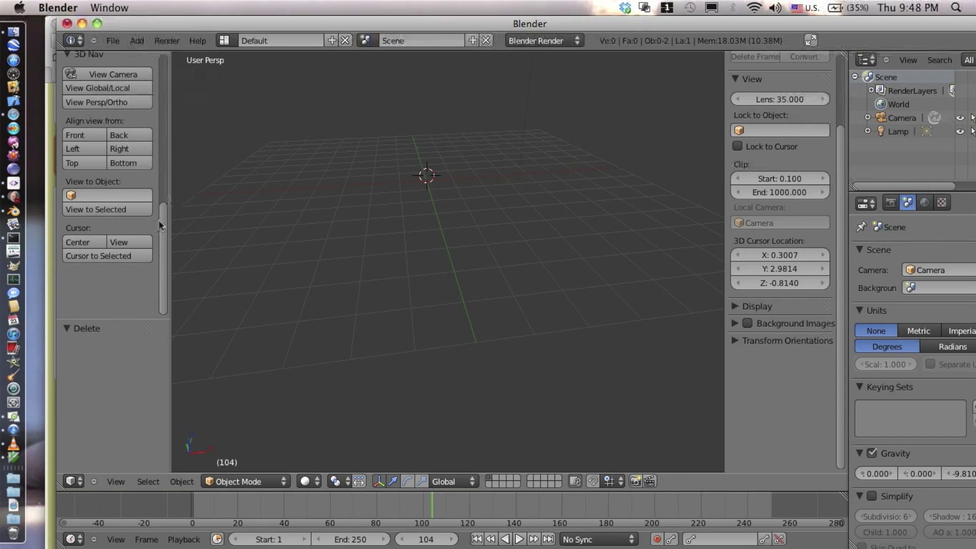
click(113, 41)
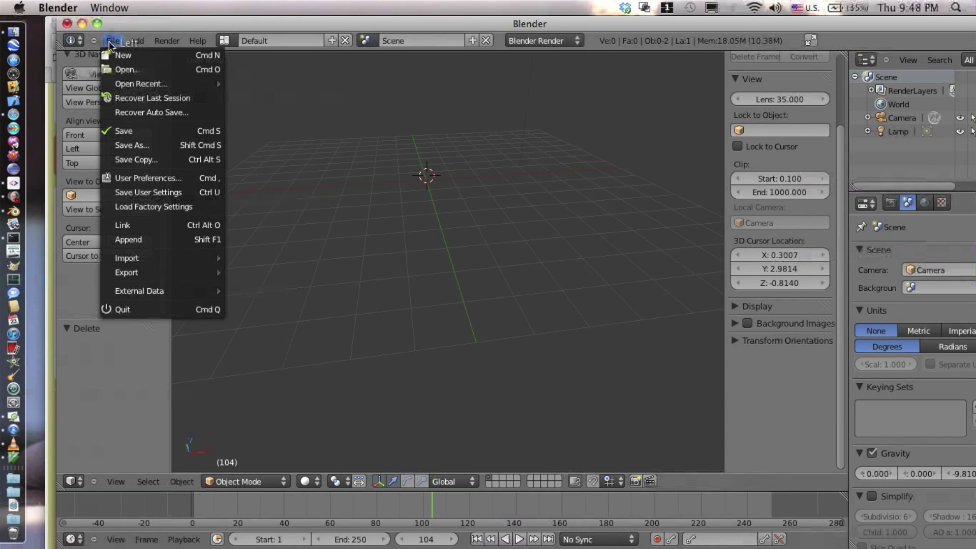
click(153, 177)
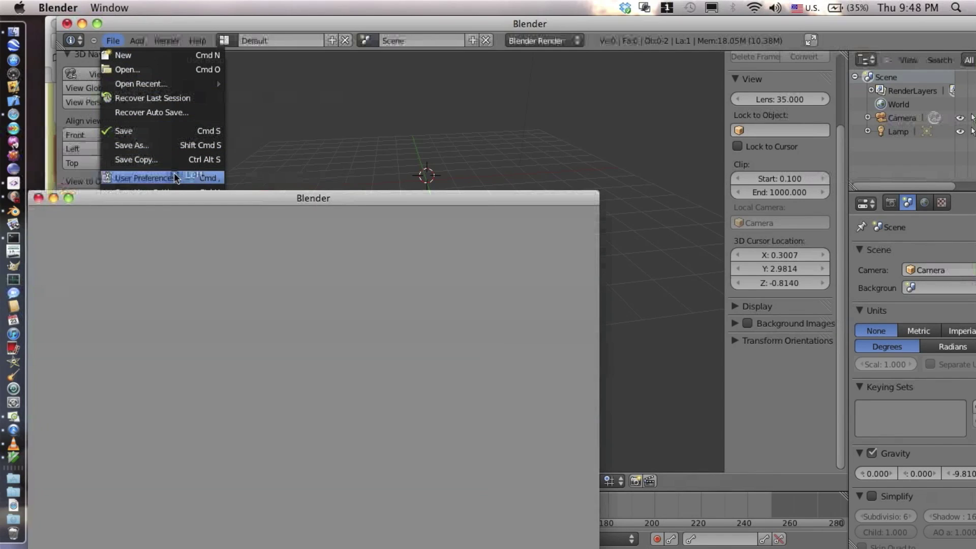
drag(270, 201, 330, 52)
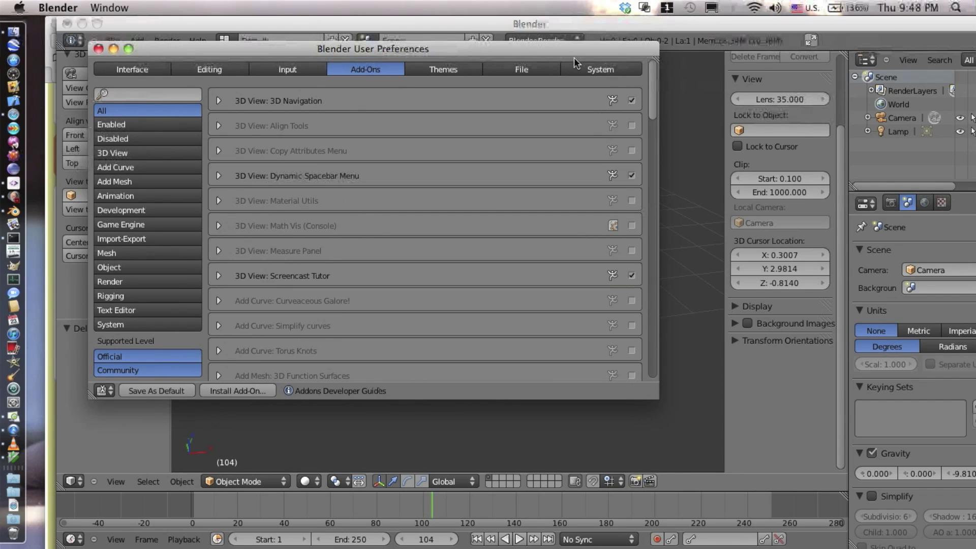
Step: View the Scripts path in the file preferences, browse to /Library/Application Support, cancel without choosing a folder, and return to the add-ons
click(519, 69)
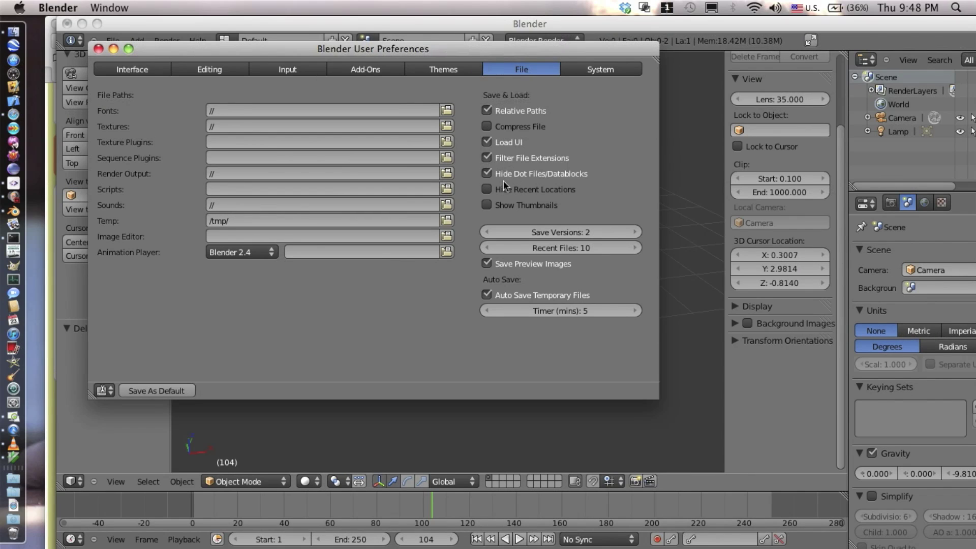
click(446, 188)
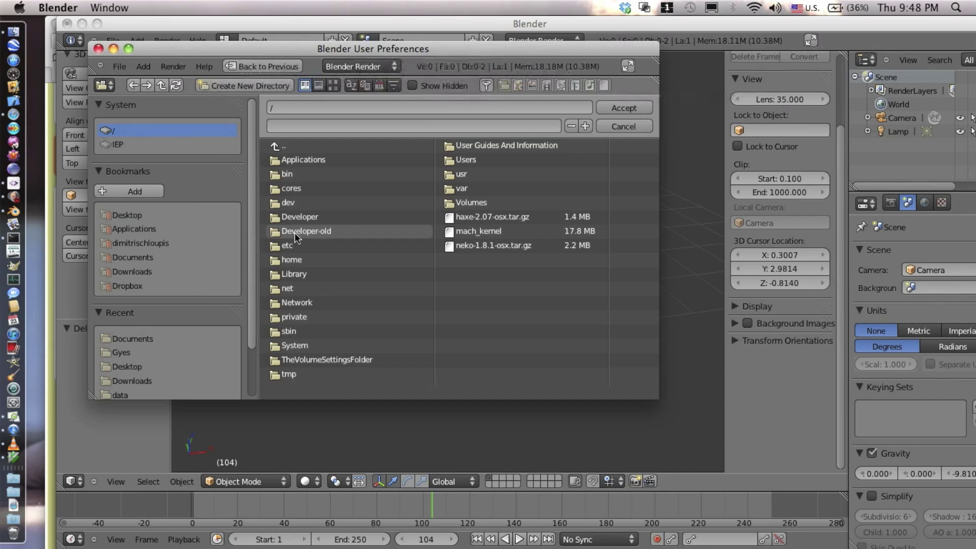
click(310, 273)
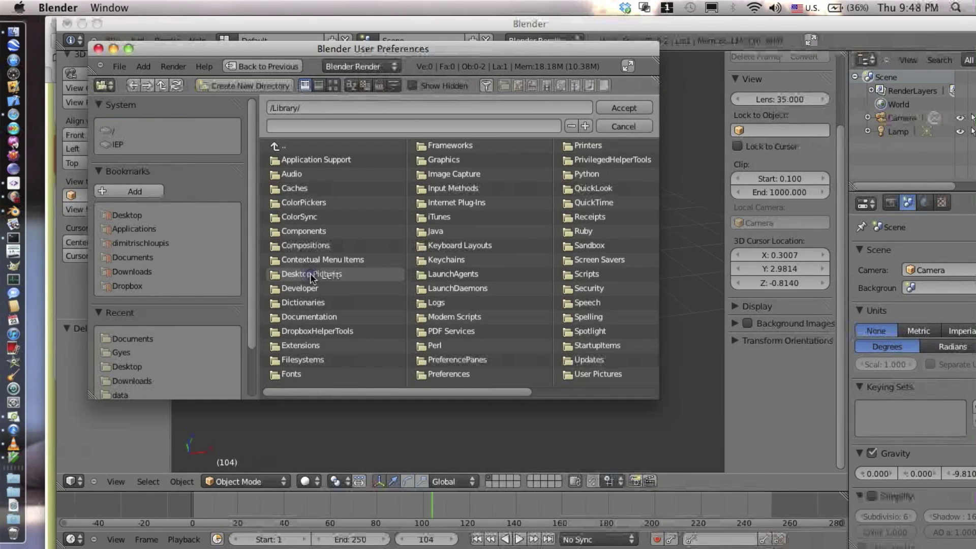
click(300, 162)
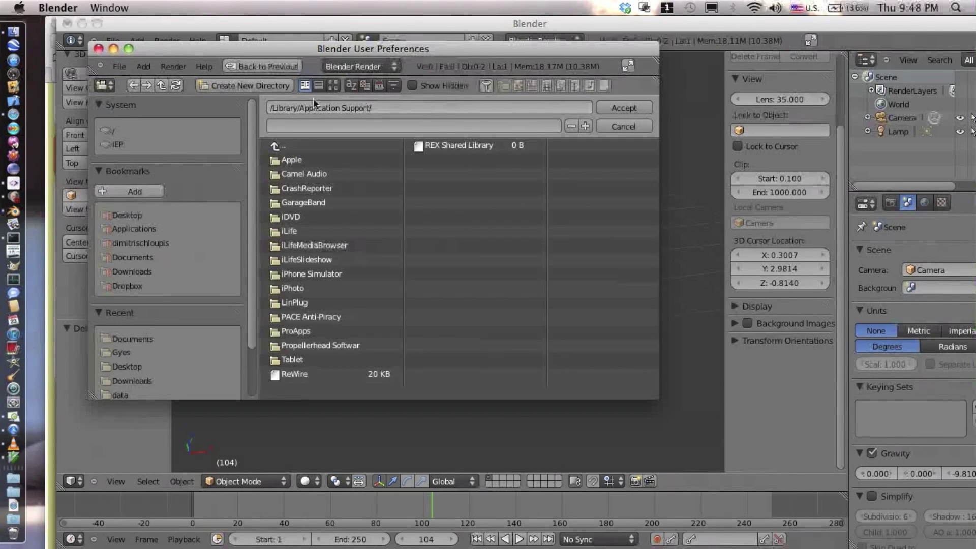
click(621, 126)
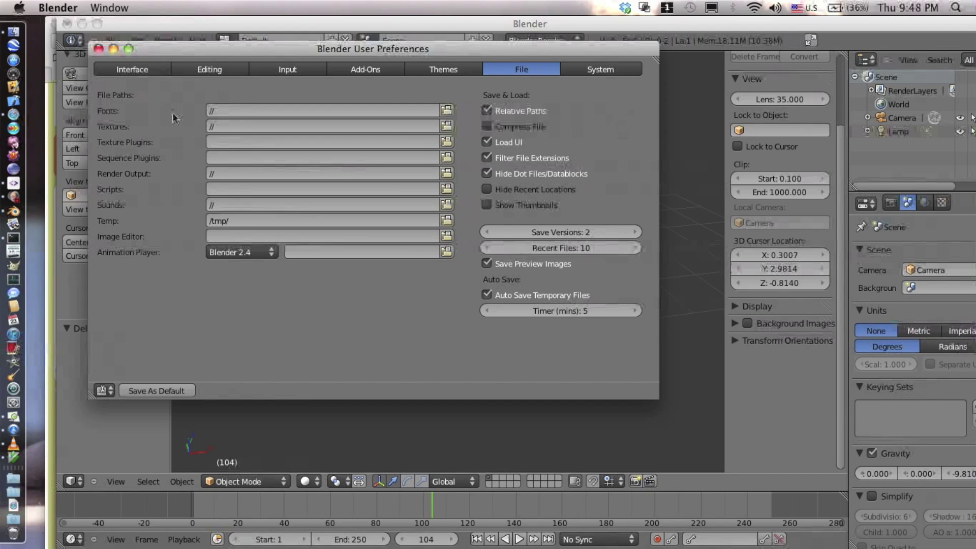
click(358, 67)
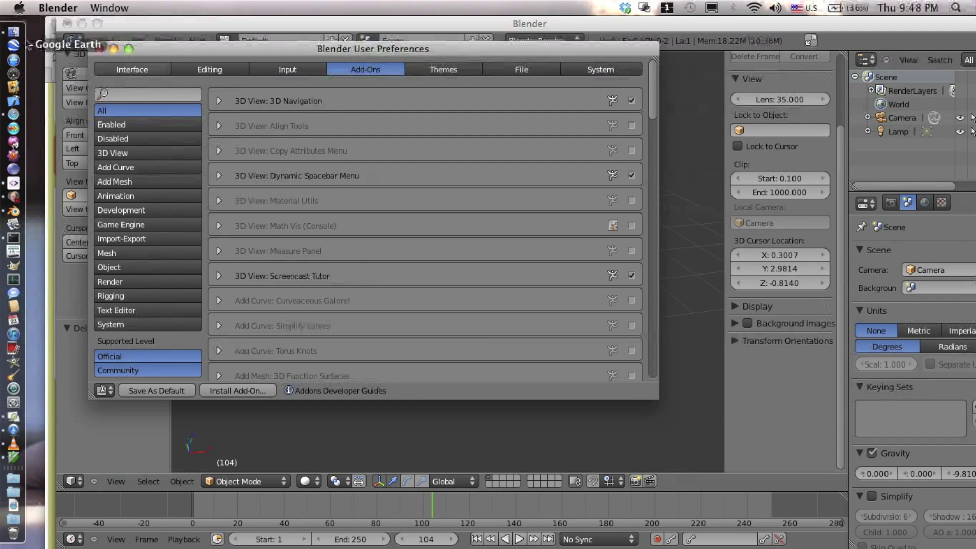
Step: Recheck the script file in Finder, then search Blender's add-ons for gyes and enable Other: Material_Gyes
click(14, 31)
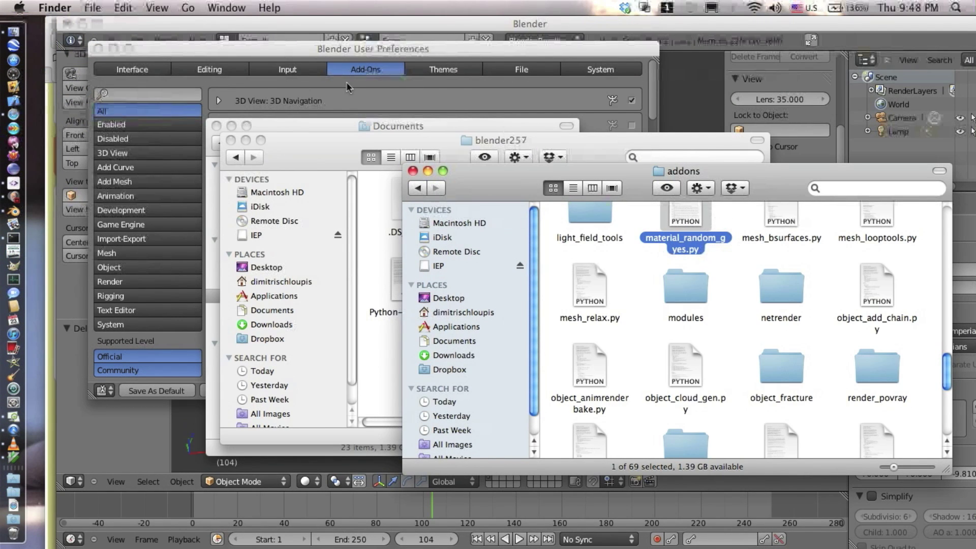
click(331, 85)
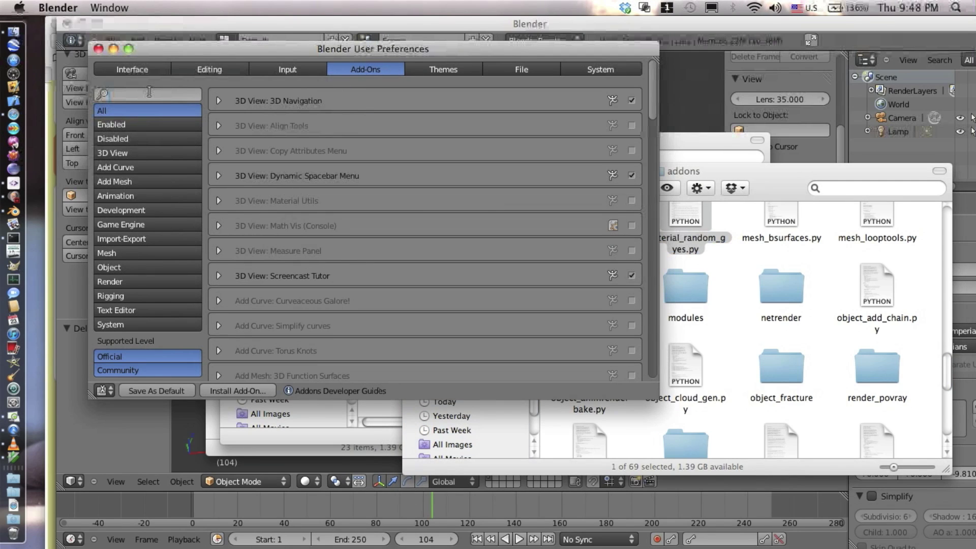
text(gyes)
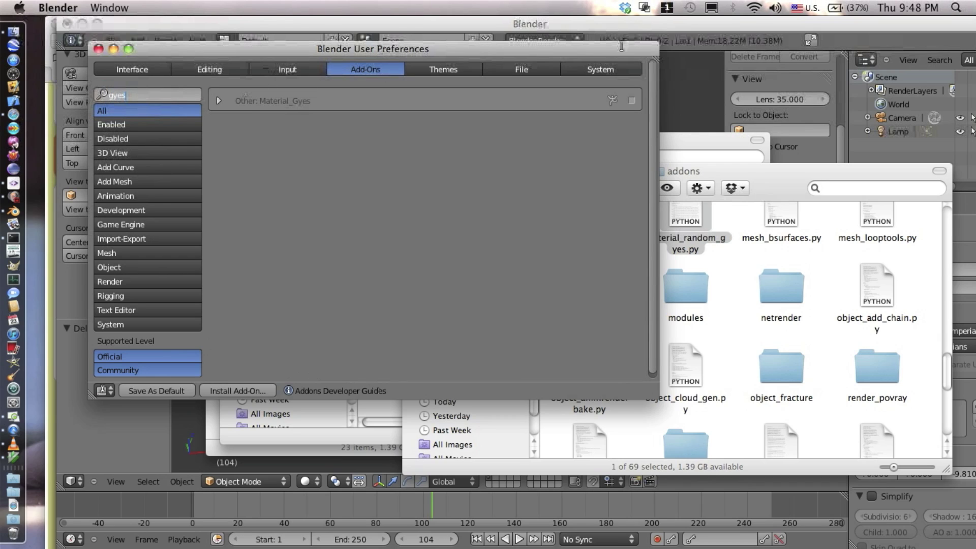
click(630, 101)
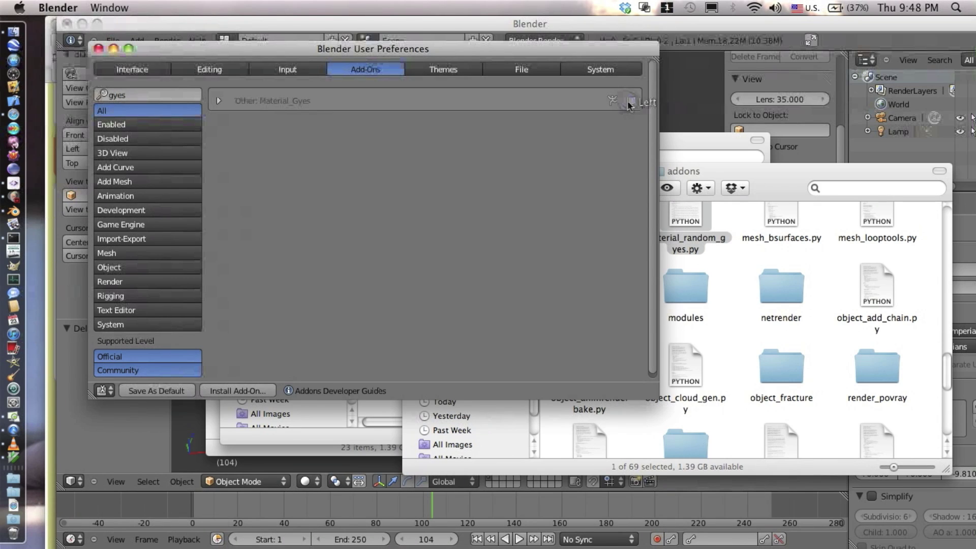
click(630, 101)
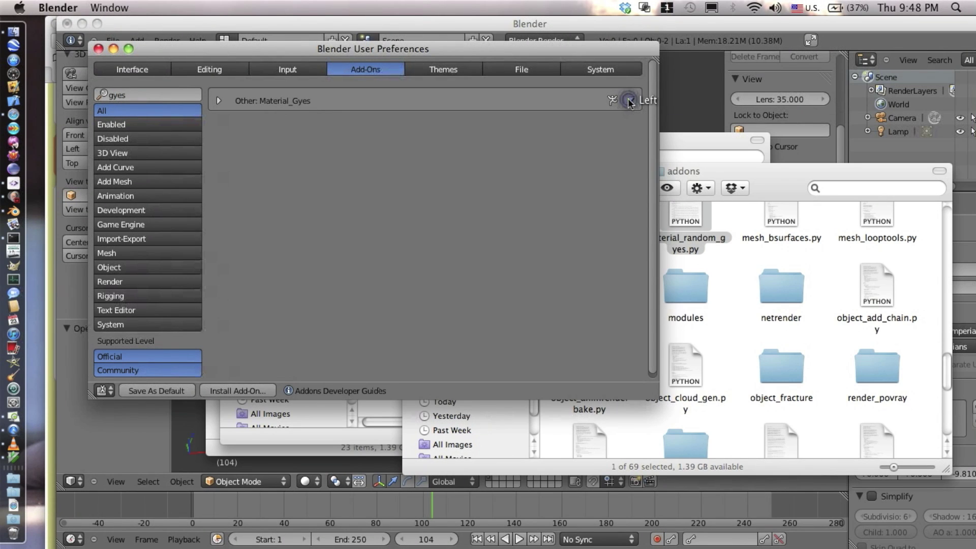
Step: Expand the Material_Gyes add-on entry to view its details, and close the User Preferences window
click(217, 100)
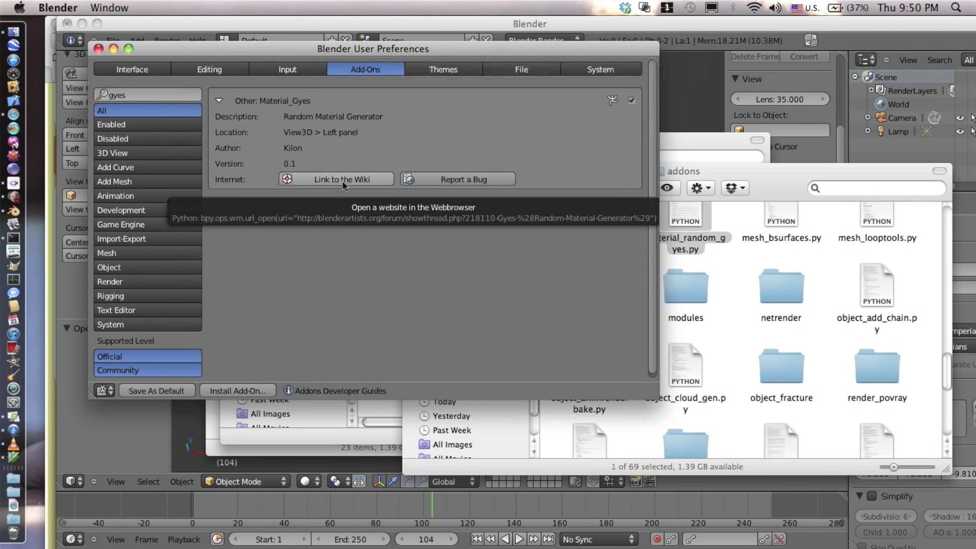
click(98, 49)
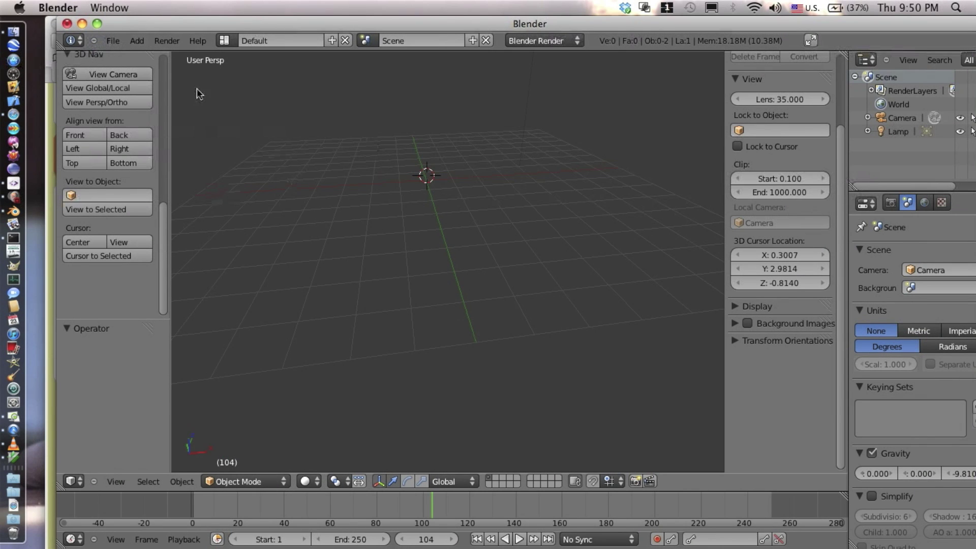
Step: Add a mesh cube at the 3D cursor and enlarge the tool shelf's upper region over the Add Cube settings
click(136, 41)
mouse_move(154, 54)
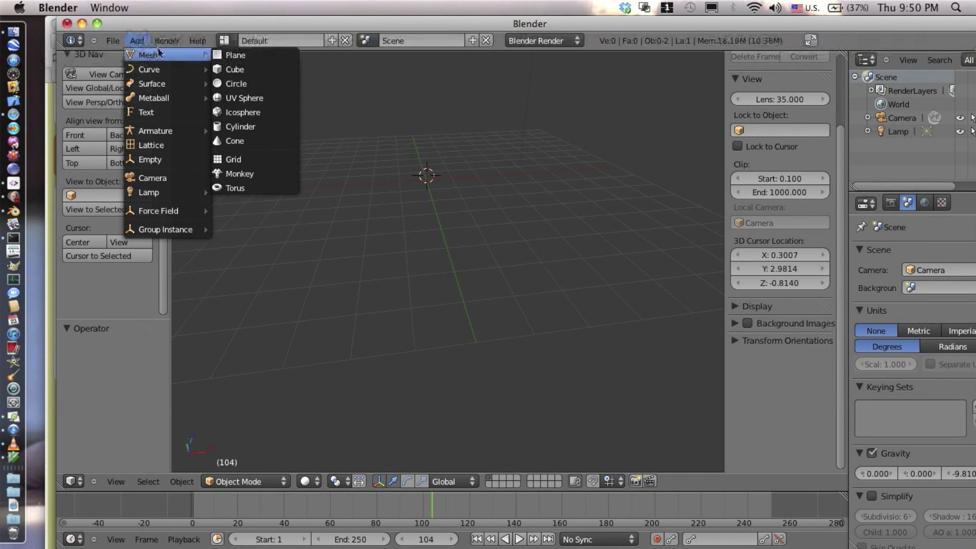
click(244, 69)
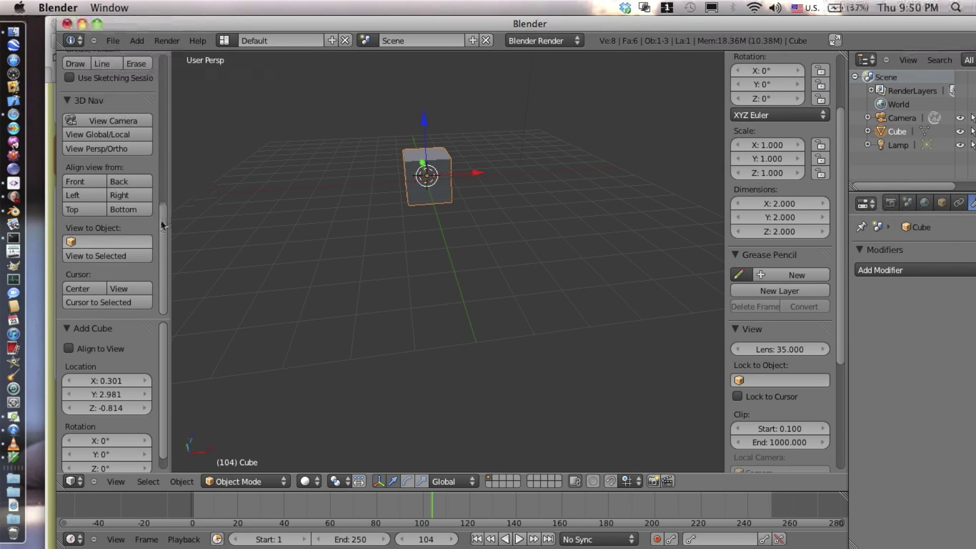
drag(163, 222, 162, 277)
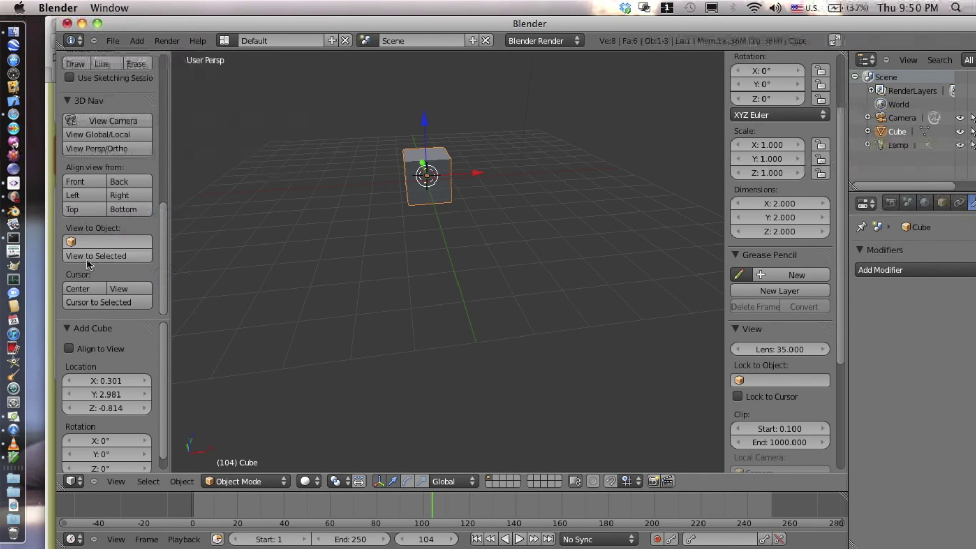
middle_drag(125, 320, 122, 425)
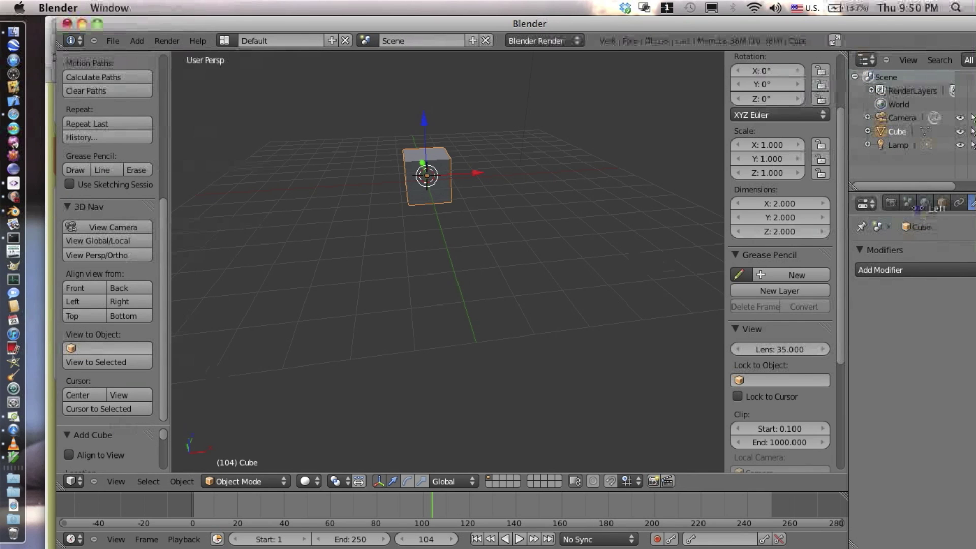
Step: Create a new material for the cube, moving the Blender window so that the material properties are fully in view
scroll(930, 211, down, 3)
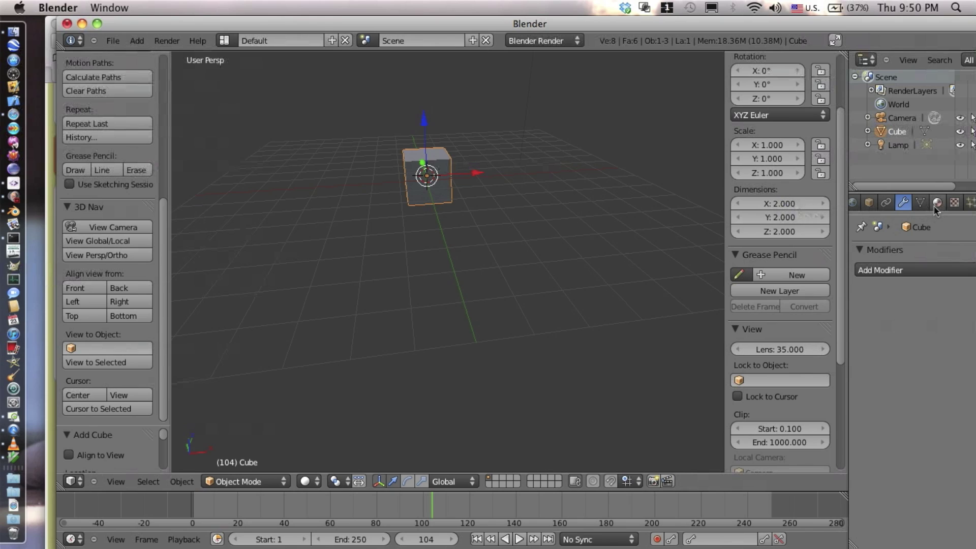
click(936, 205)
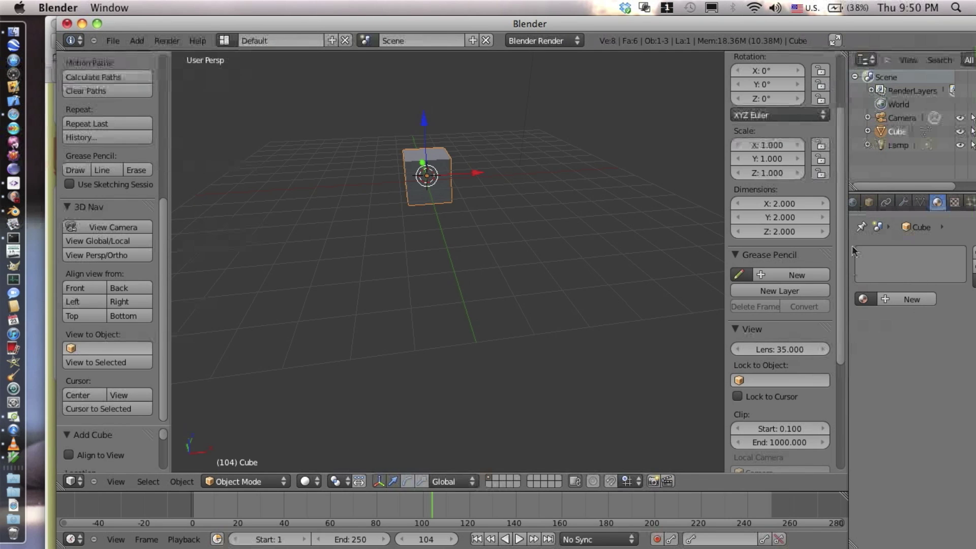
drag(648, 25, 620, 25)
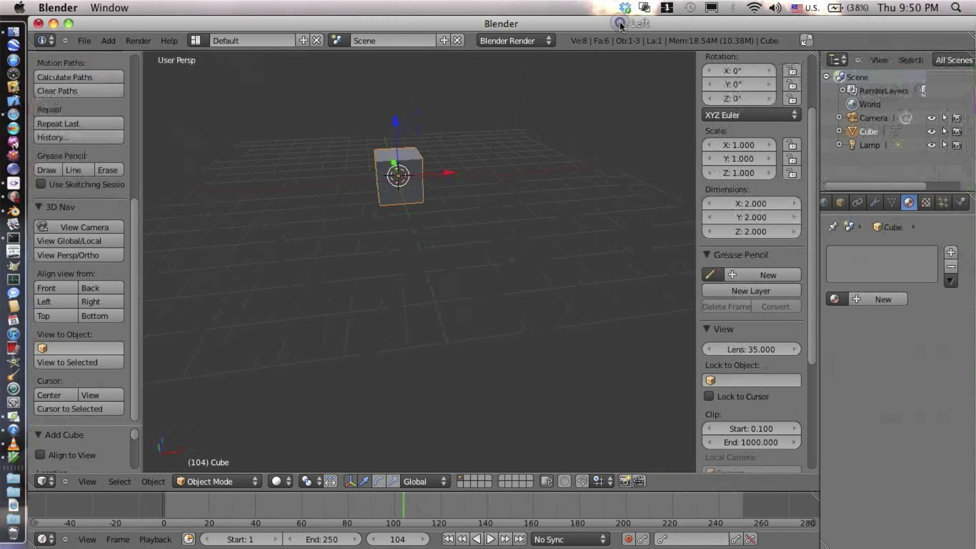
click(871, 300)
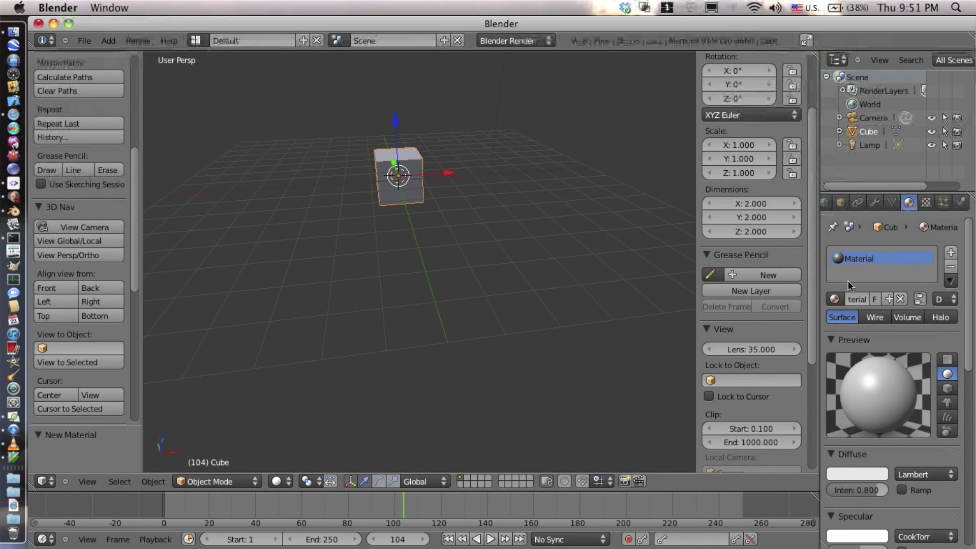
double_click(849, 258)
text(Left)
key(Escape)
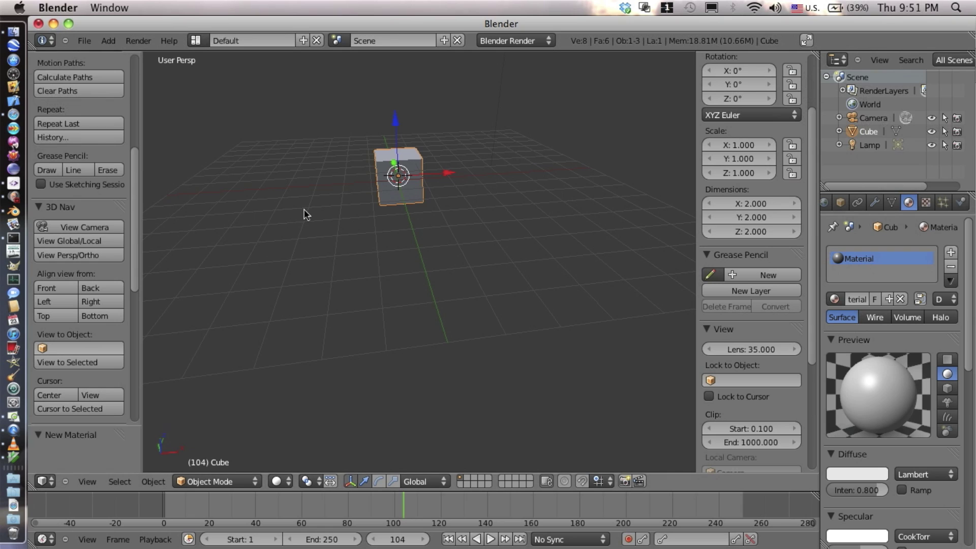
Step: Generate a random material for the cube with Gyes, leaving all of its shader, color, intensity, hardness and transparency options enabled
scroll(101, 242, down, 5)
scroll(102, 241, down, 10)
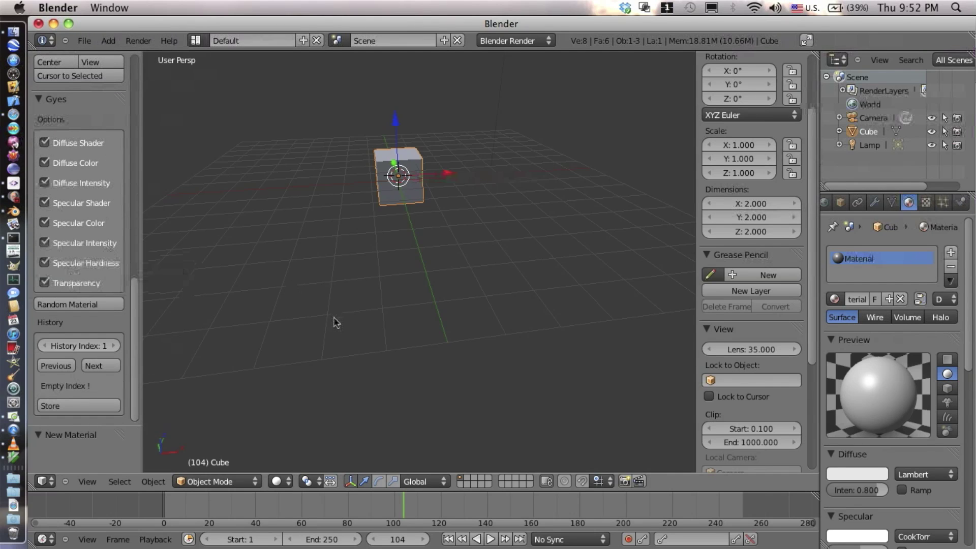
click(83, 305)
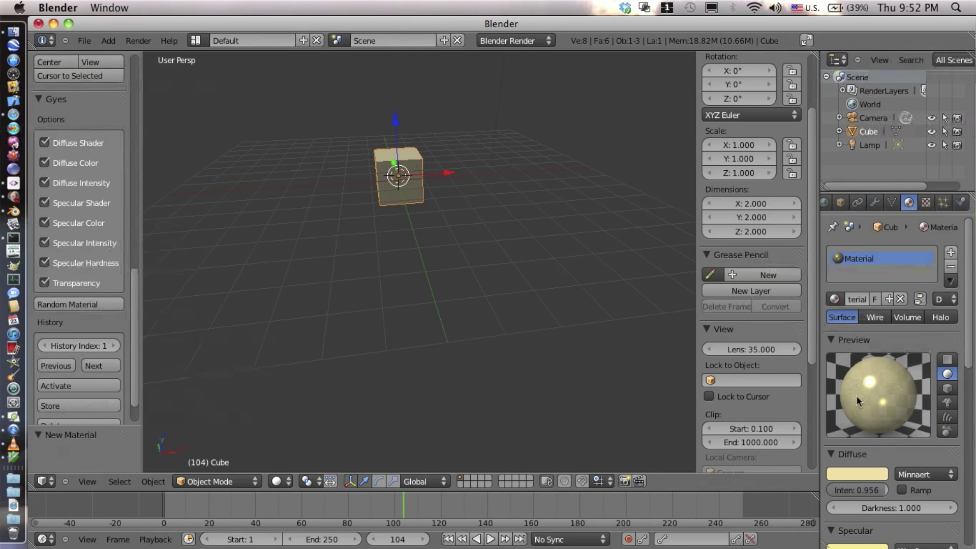
Step: Enlarge the Properties editor over the Outliner and review the random material's diffuse, specular, shading and transparency settings
right_click(885, 190)
click(874, 192)
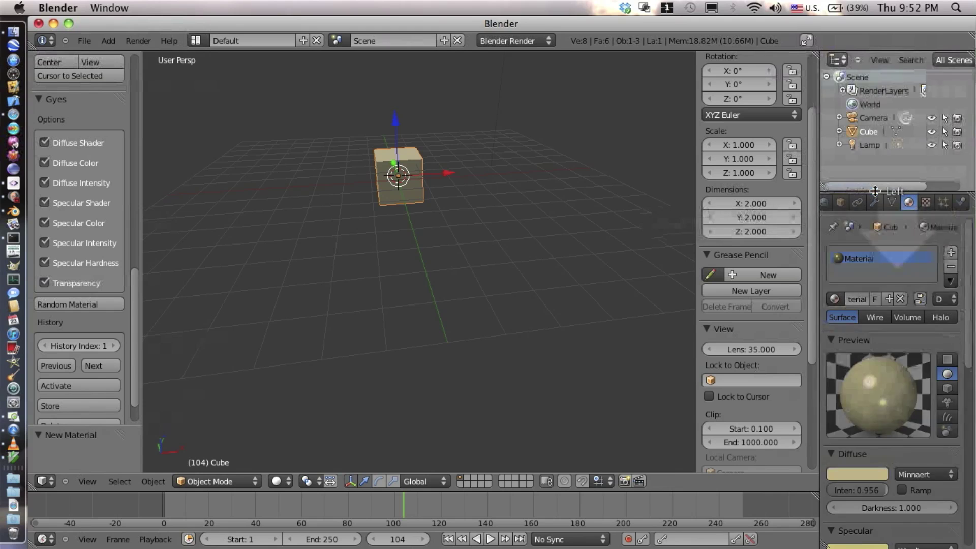
click(870, 117)
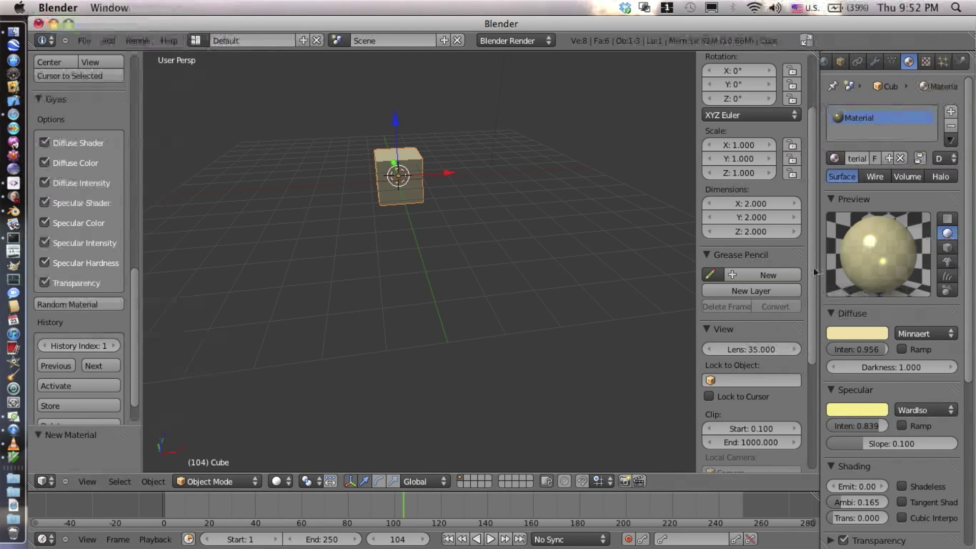
scroll(894, 324, down, 2)
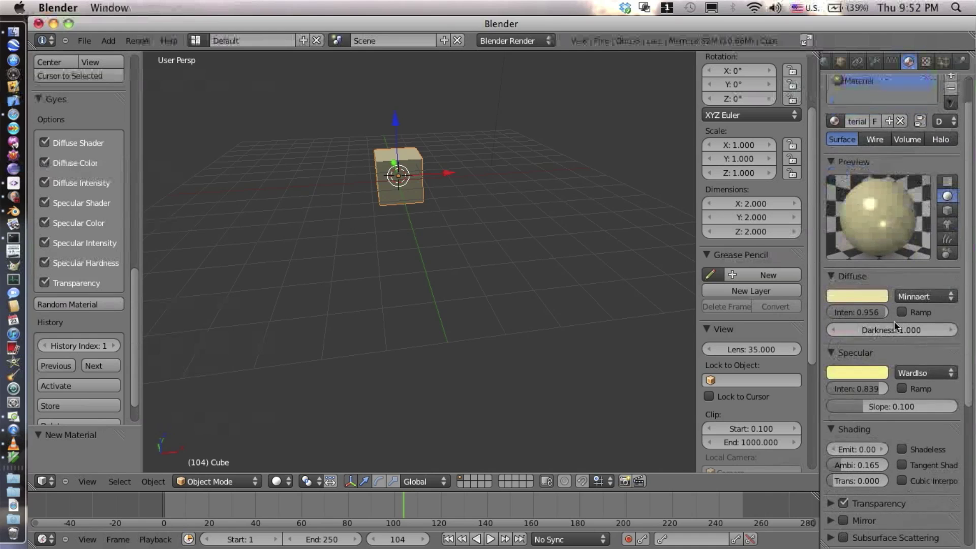
scroll(894, 322, down, 3)
scroll(894, 321, up, 5)
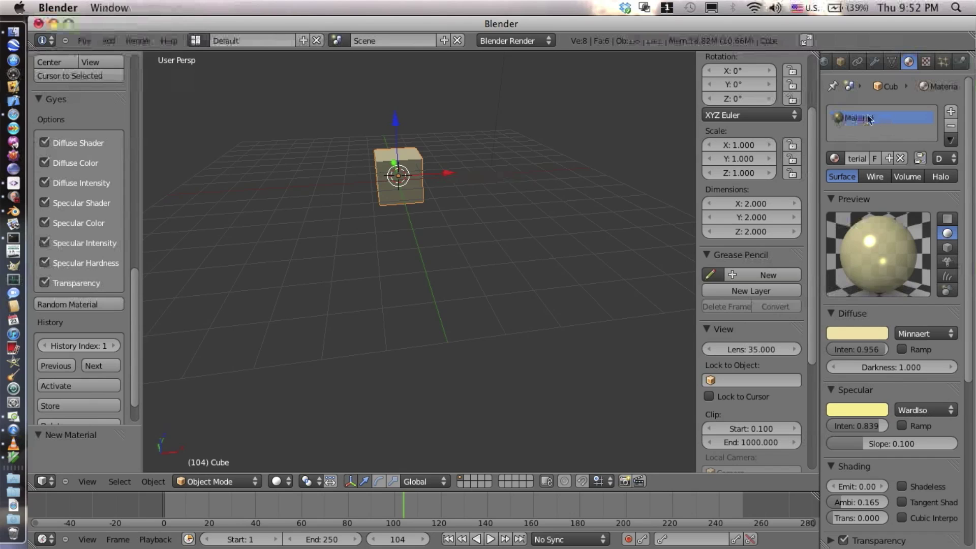
scroll(880, 312, down, 10)
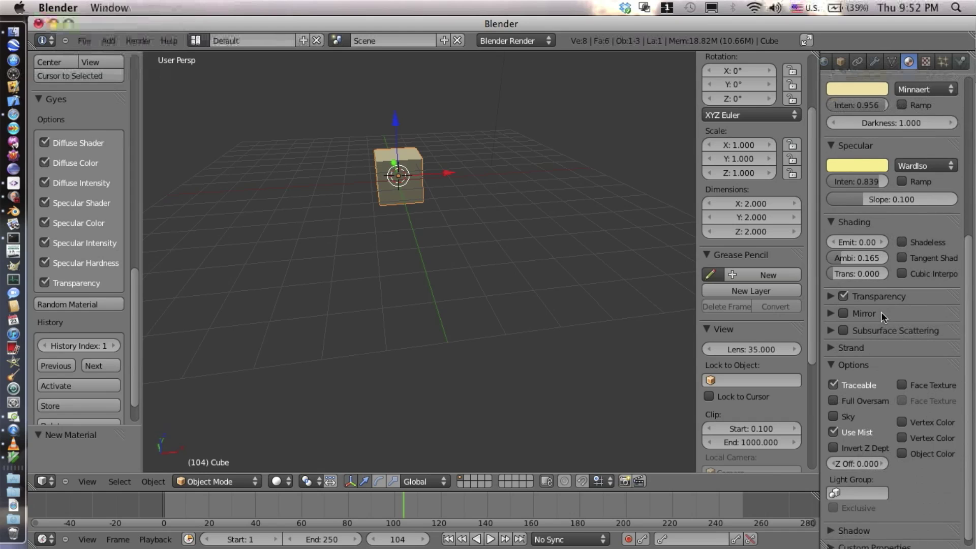
scroll(880, 312, up, 9)
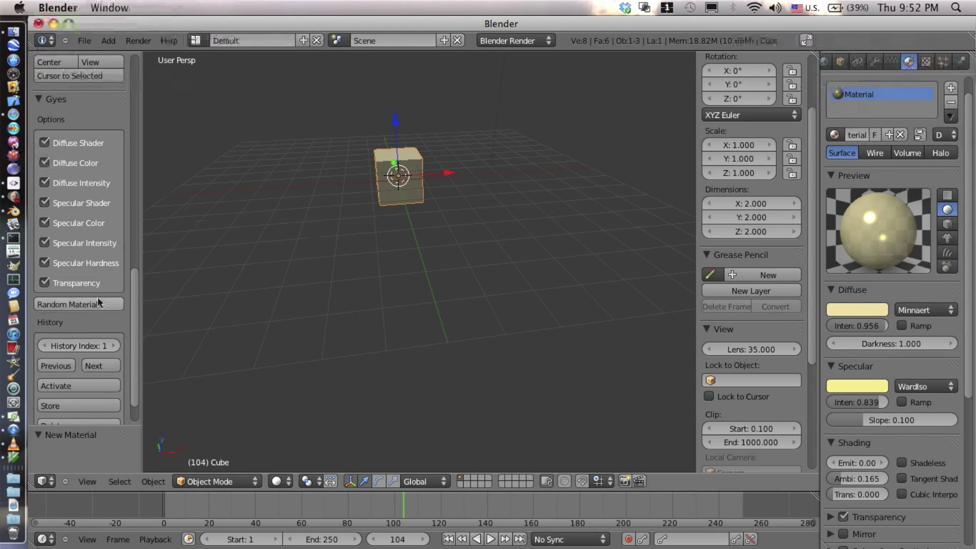
Step: Keep generating random materials for the cube with Gyes until the history index reaches 30
click(92, 305)
click(92, 305)
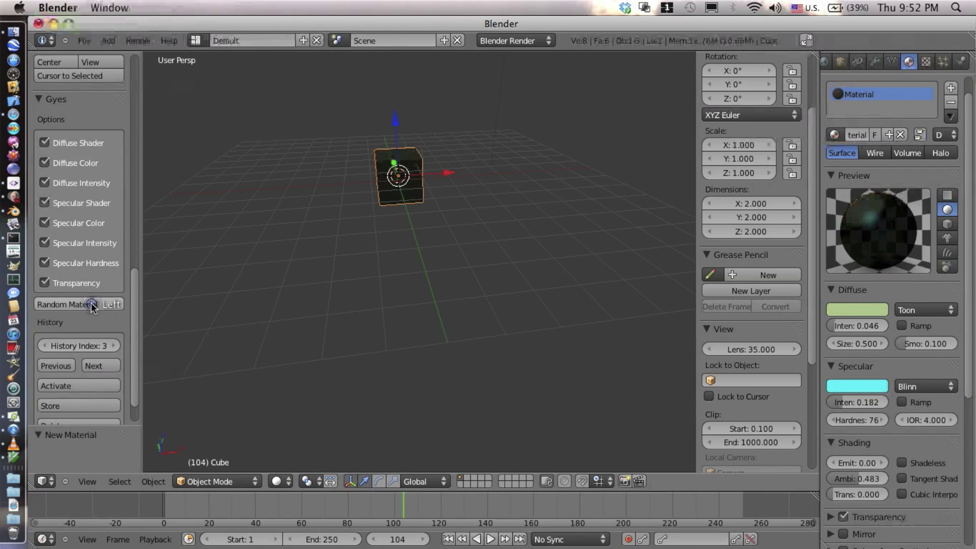
click(91, 305)
click(91, 305)
click(91, 305)
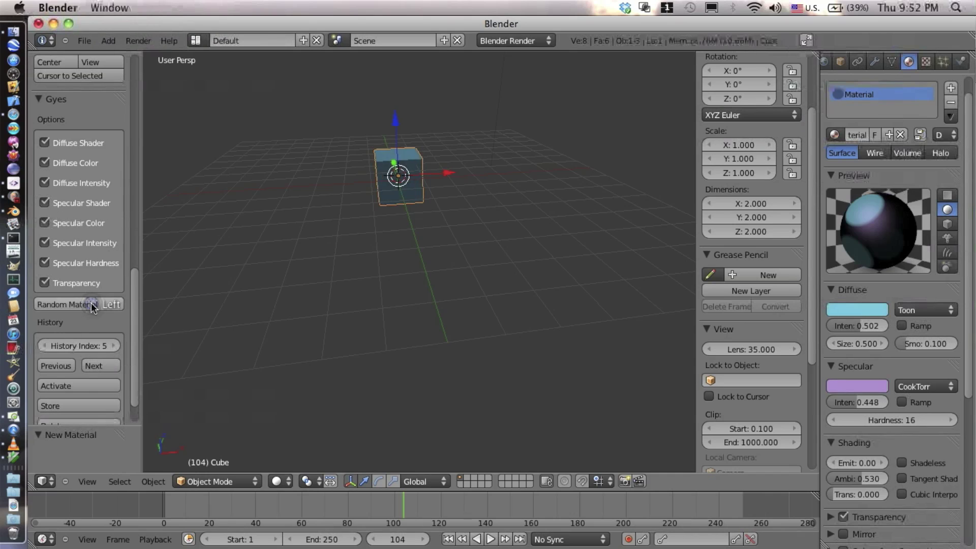
click(91, 305)
click(92, 305)
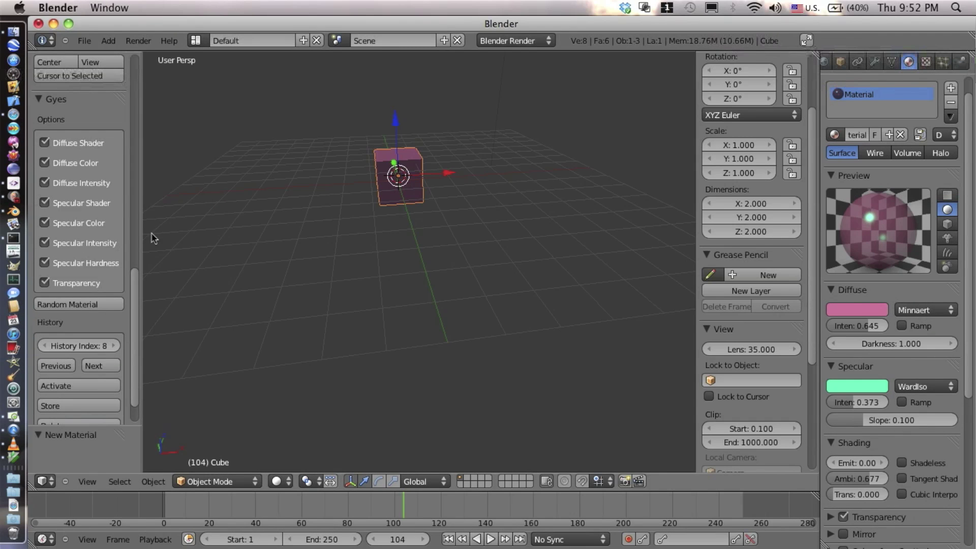
click(74, 305)
click(74, 305)
click(73, 305)
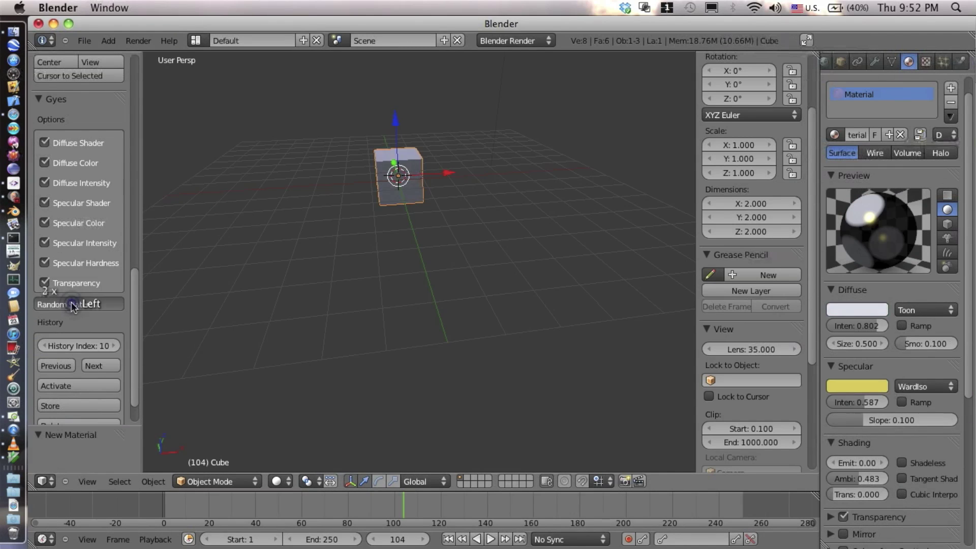
click(74, 305)
click(74, 305)
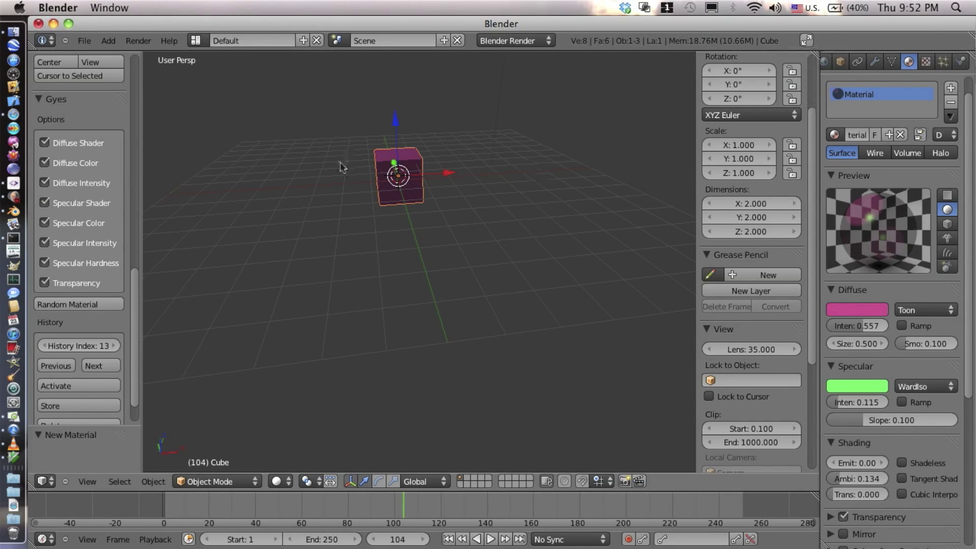
click(77, 308)
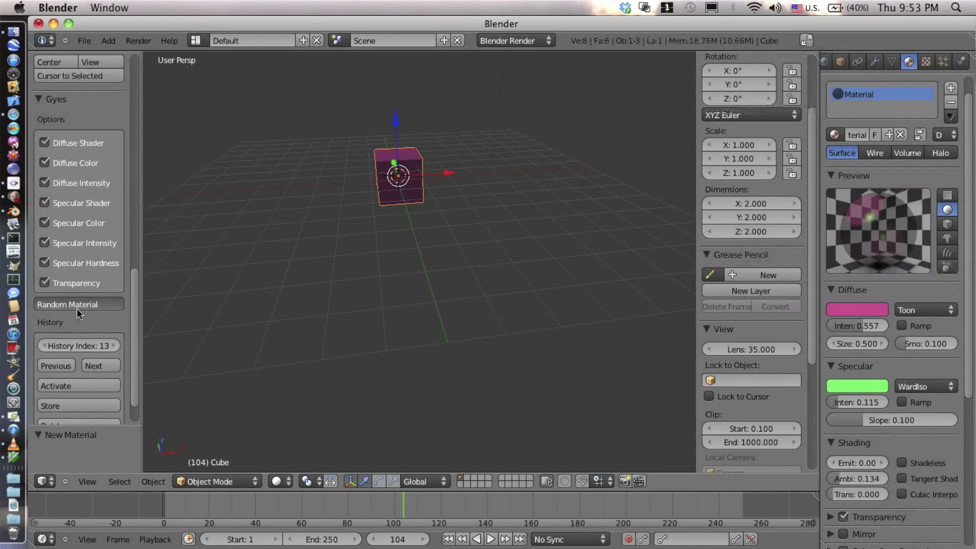
click(78, 308)
click(78, 308)
click(77, 308)
click(77, 307)
click(77, 307)
click(78, 308)
click(77, 308)
click(77, 307)
click(77, 308)
click(77, 308)
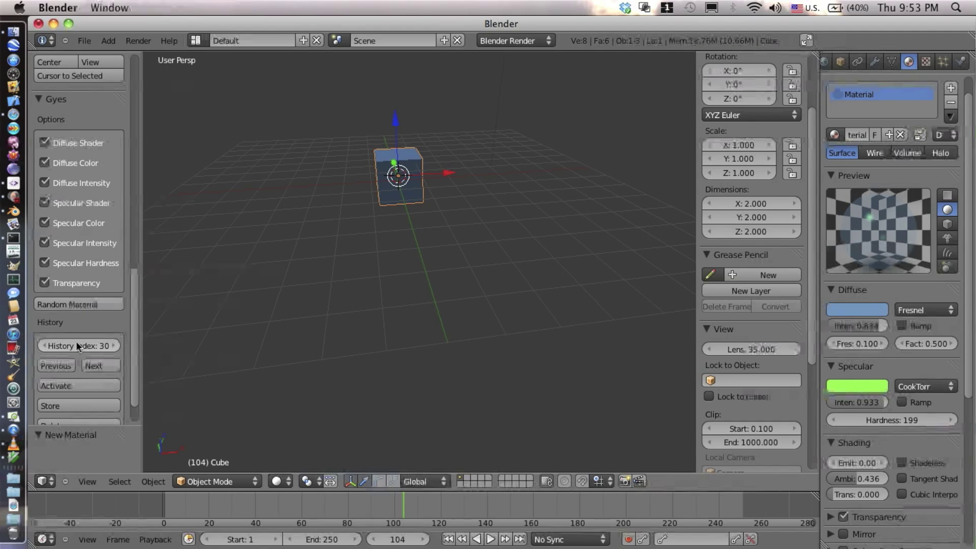
Step: Generate three more random materials, up to history index 33, and review the settings of the latest one
scroll(81, 331, down, 3)
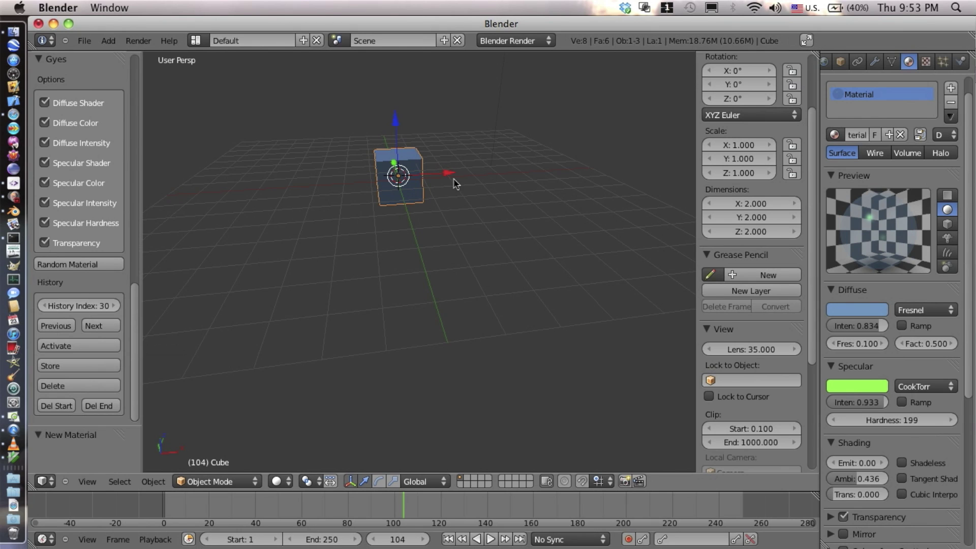
click(98, 264)
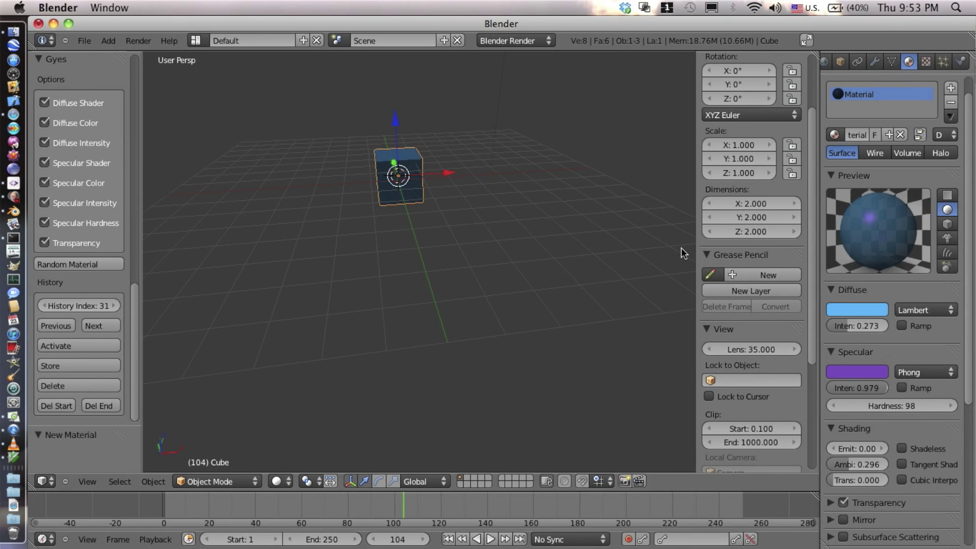
click(98, 264)
click(98, 264)
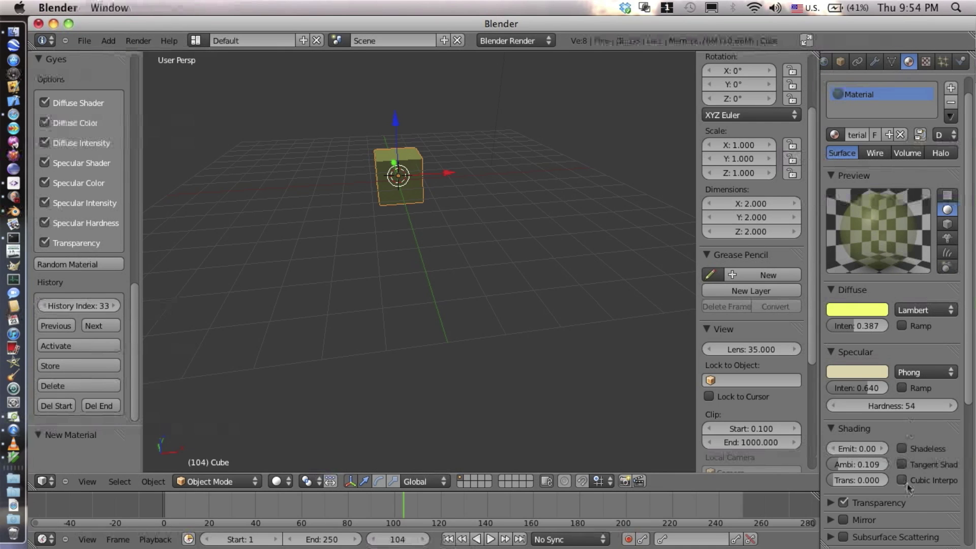
scroll(938, 431, down, 1)
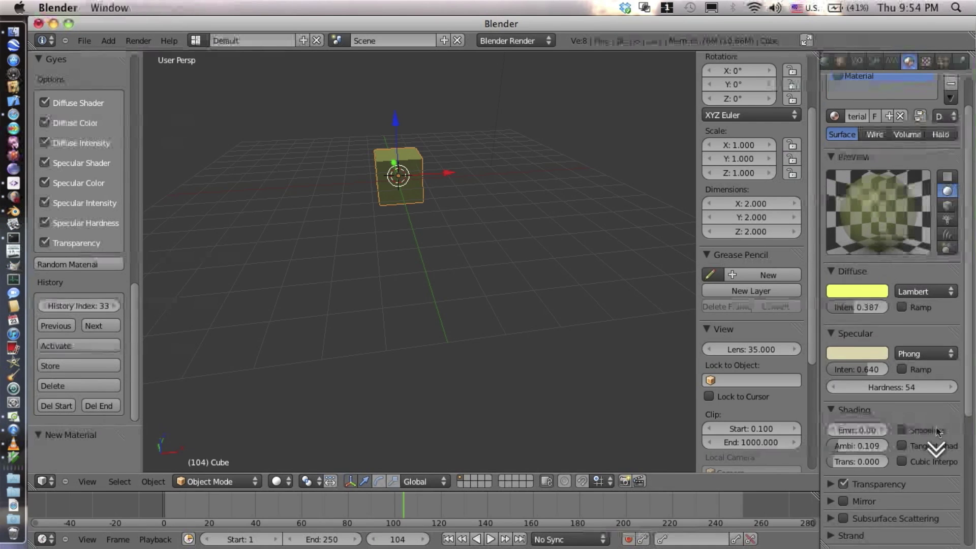
scroll(937, 431, down, 6)
scroll(937, 431, up, 7)
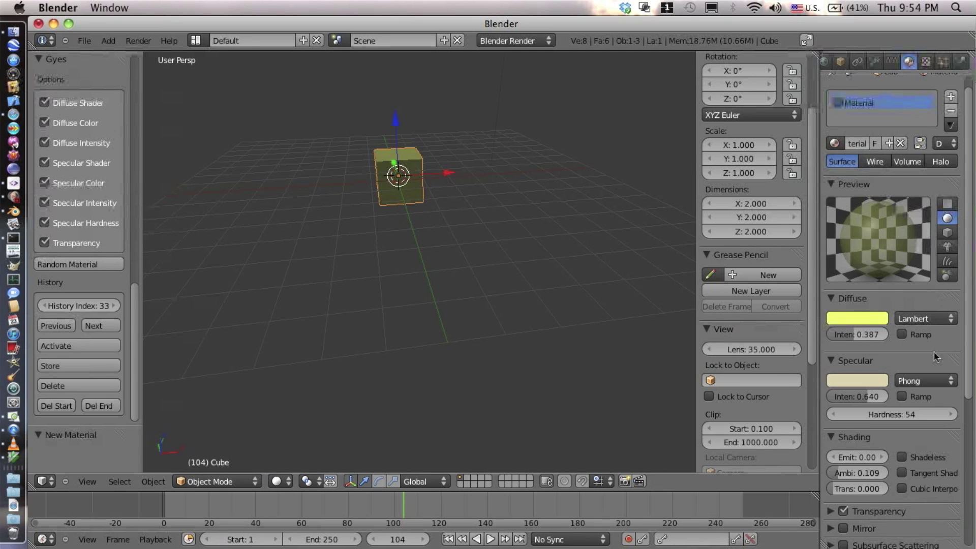
scroll(934, 357, down, 3)
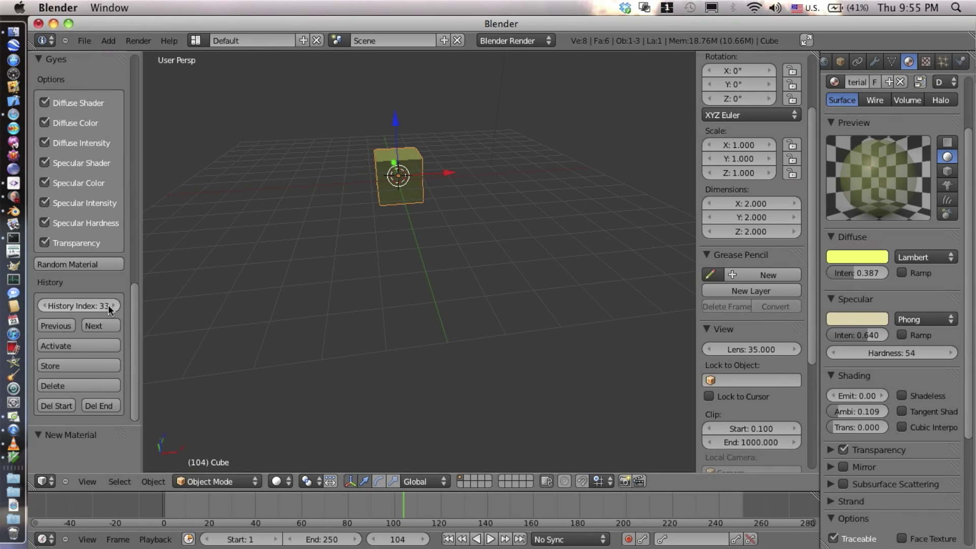
Step: Recall the previous material in the Gyes history, index 32, and review its material settings
click(56, 324)
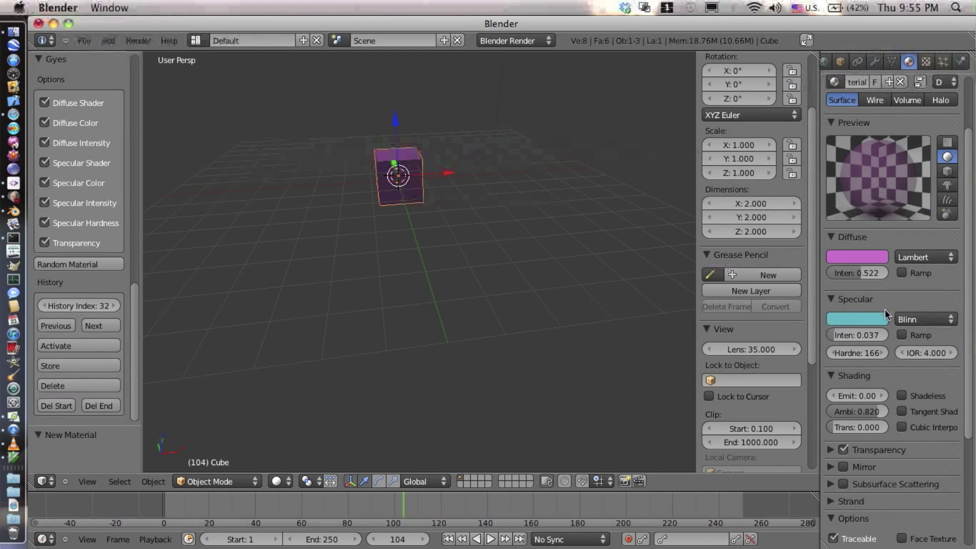
scroll(884, 309, up, 5)
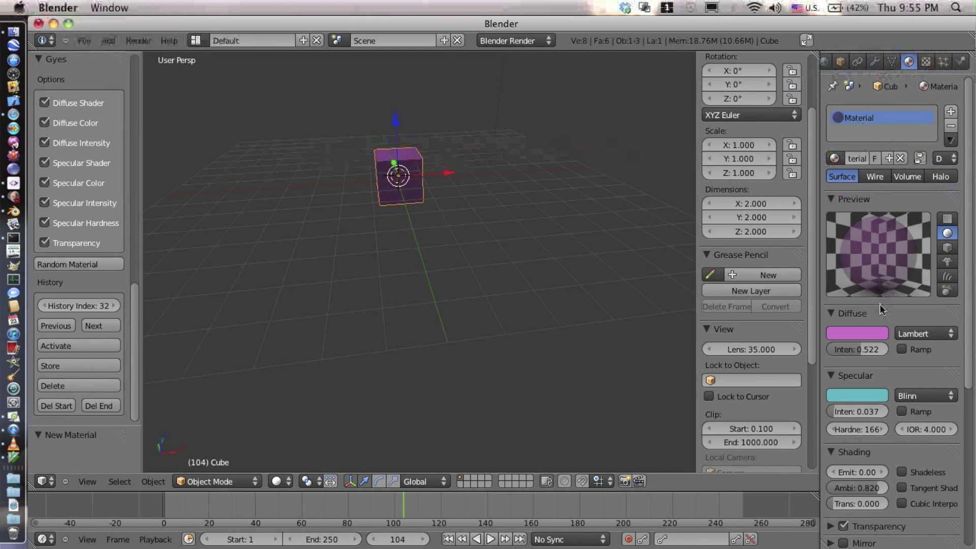
scroll(879, 304, down, 12)
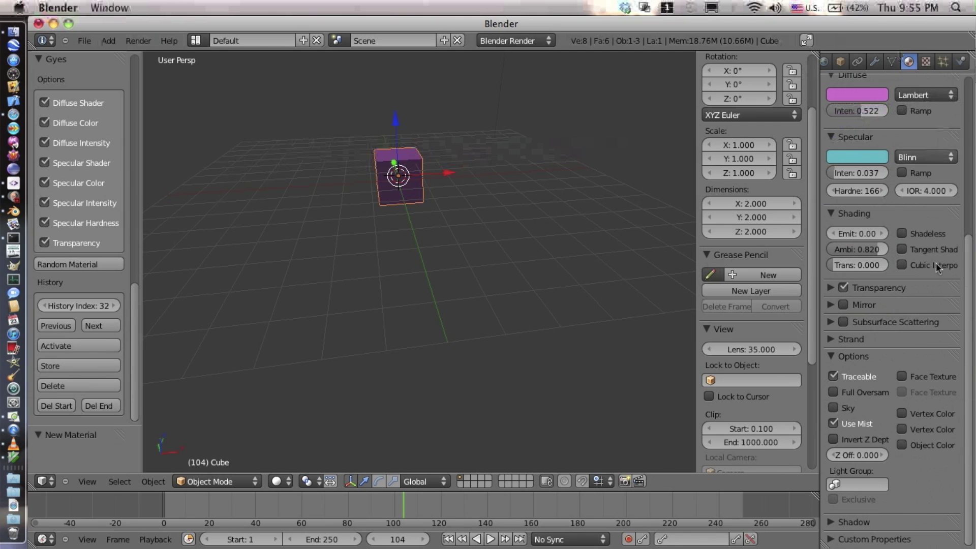
Step: Step back through the Gyes history from index 32 to 25, recalling each stored material on the cube
scroll(888, 187, up, 7)
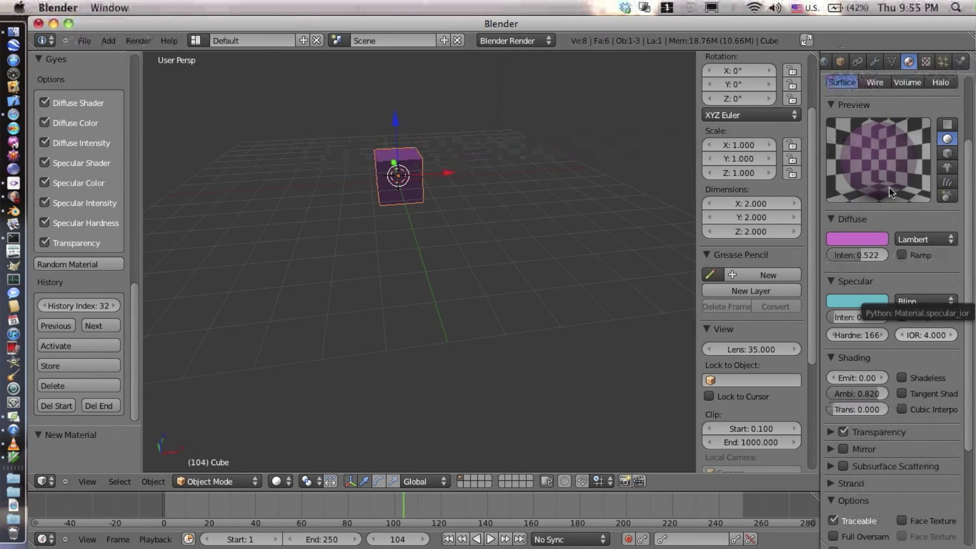
click(61, 325)
click(61, 325)
click(62, 325)
click(61, 325)
click(61, 326)
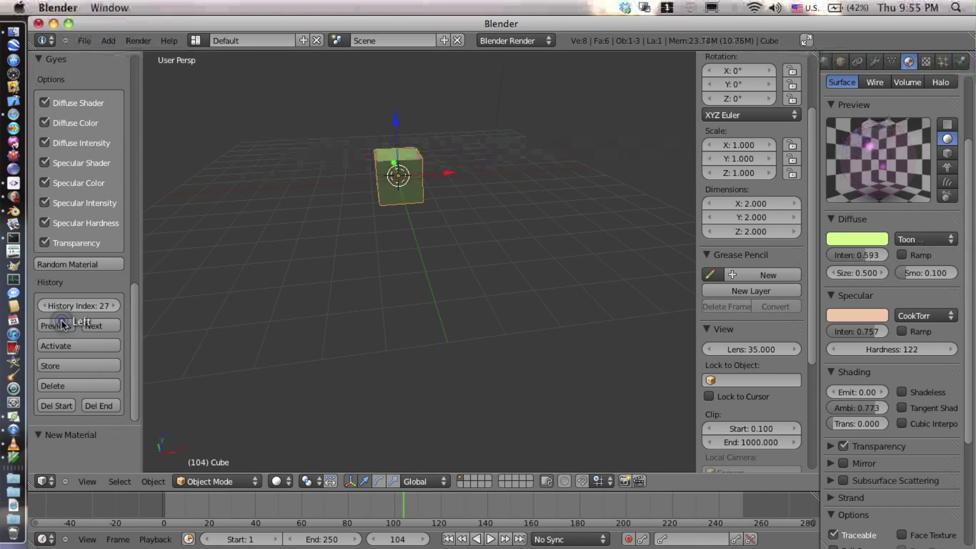
click(62, 326)
click(61, 325)
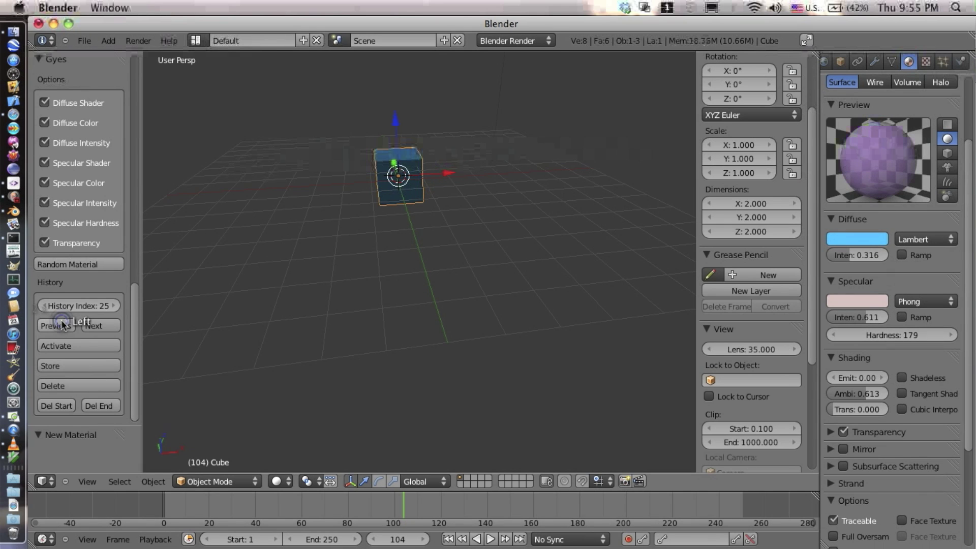
Step: Step forward again through the stored materials from history index 25 past index 28
click(108, 324)
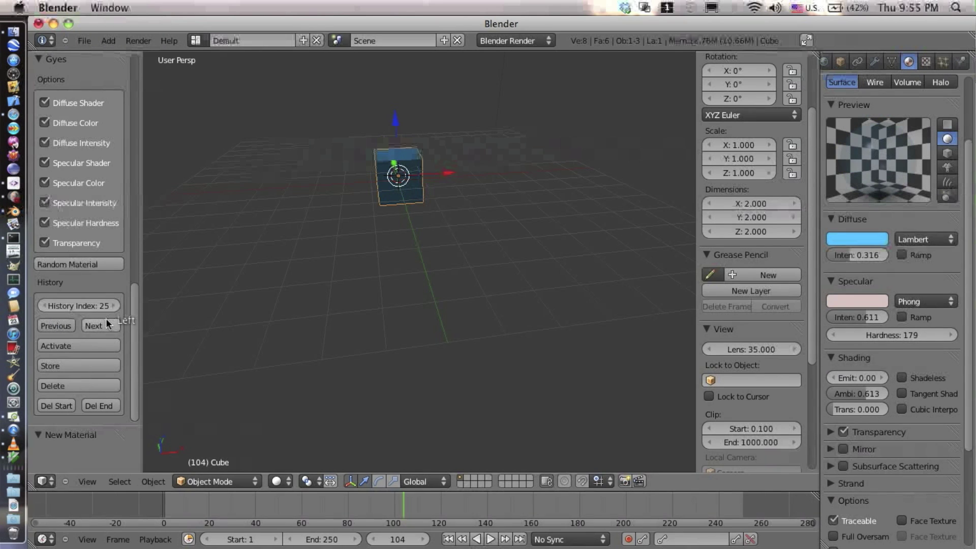
click(107, 324)
click(106, 324)
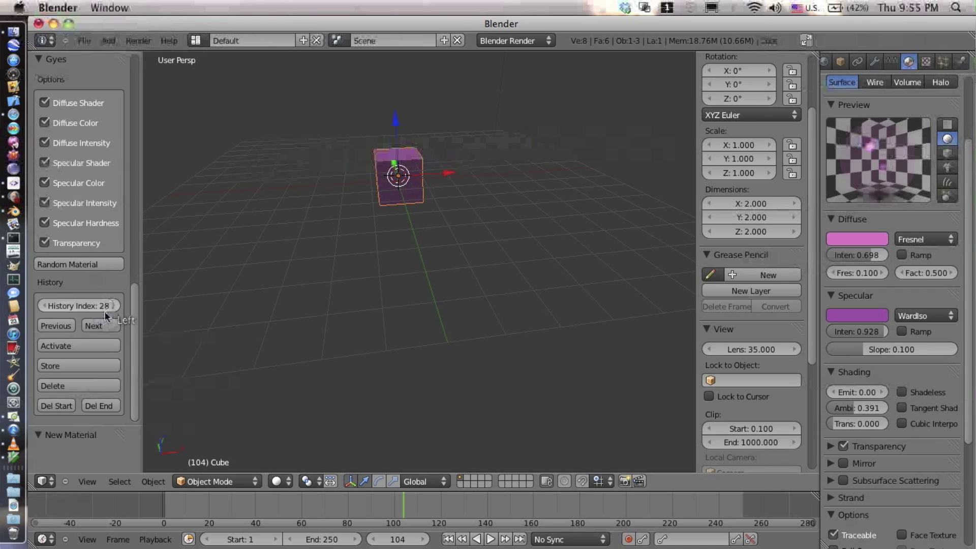
click(104, 324)
click(102, 323)
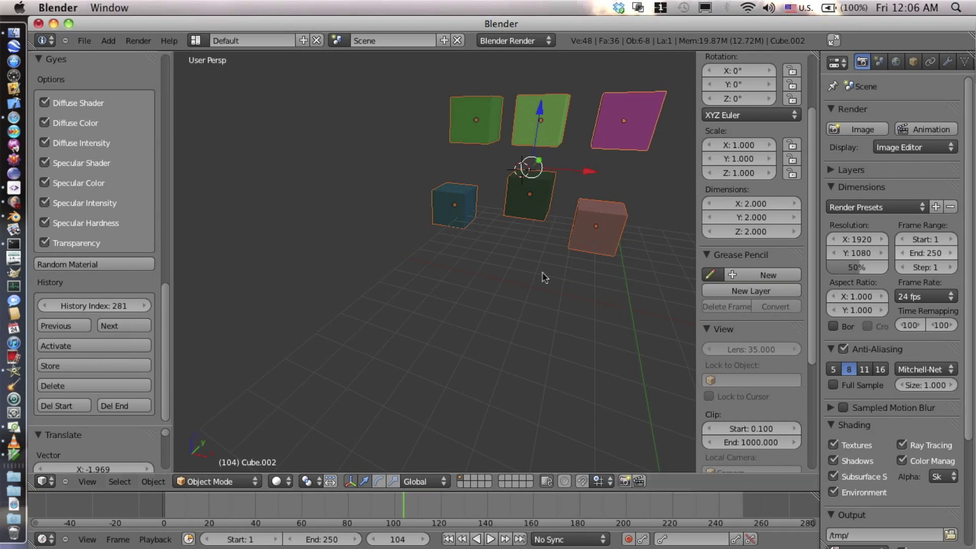
Step: Show the material settings in the Properties editor and select the darker green cube in the upper row
scroll(907, 358, down, 5)
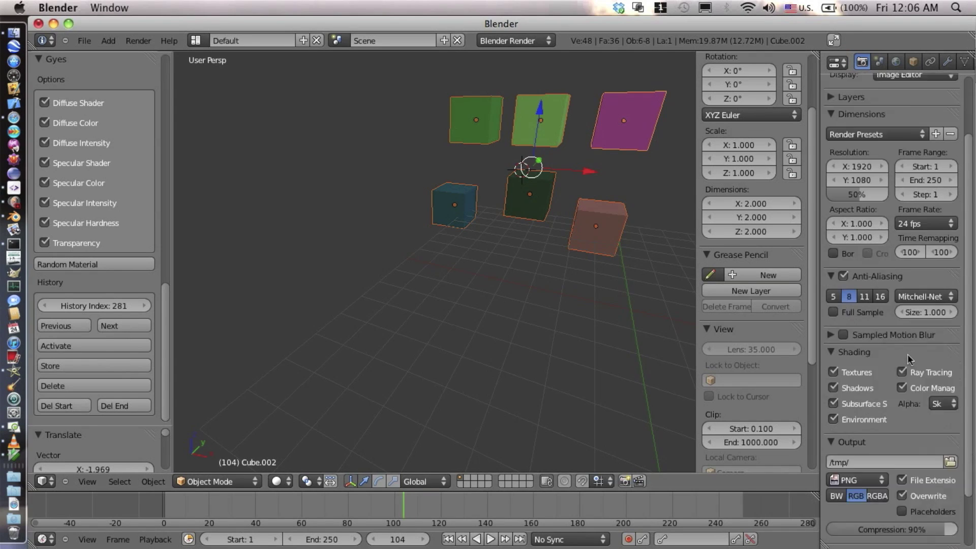
scroll(907, 354, up, 5)
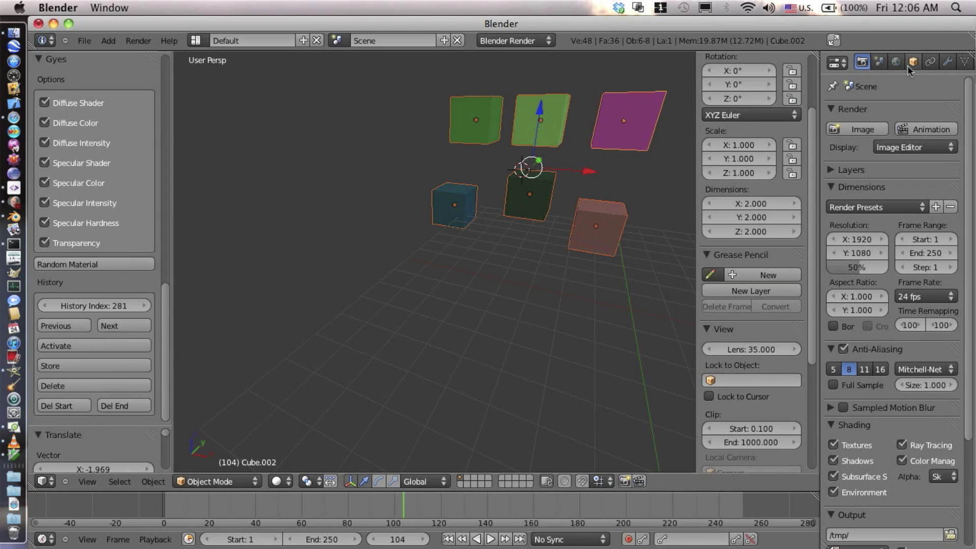
scroll(909, 66, down, 3)
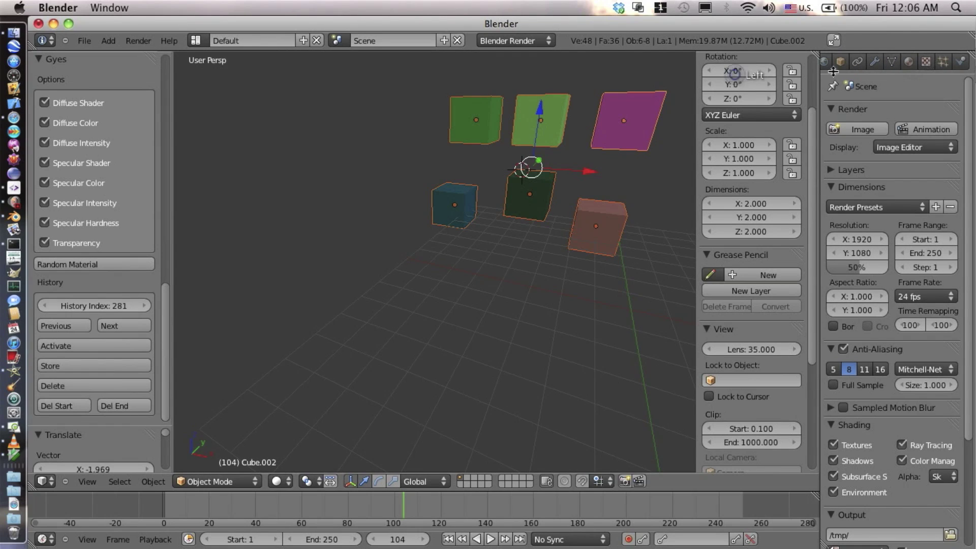
click(908, 62)
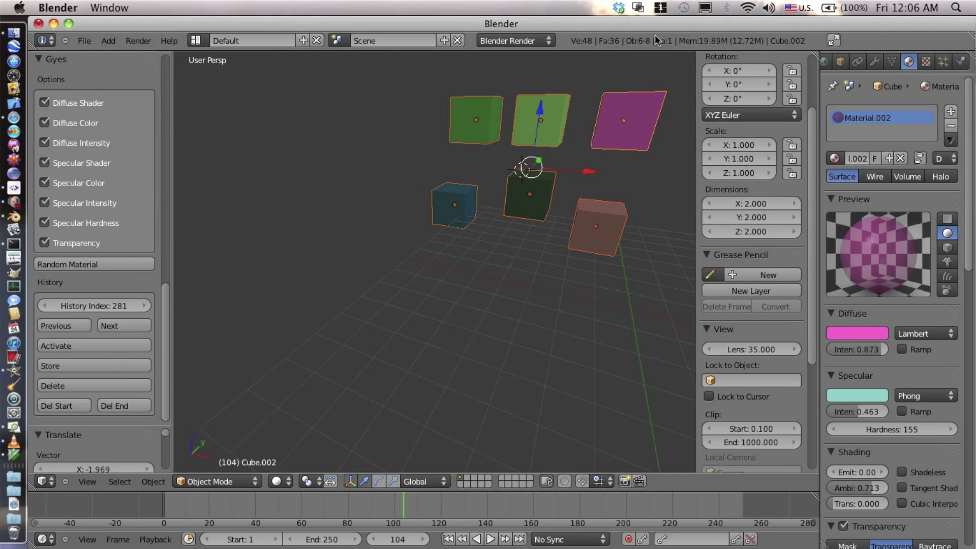
right_click(466, 119)
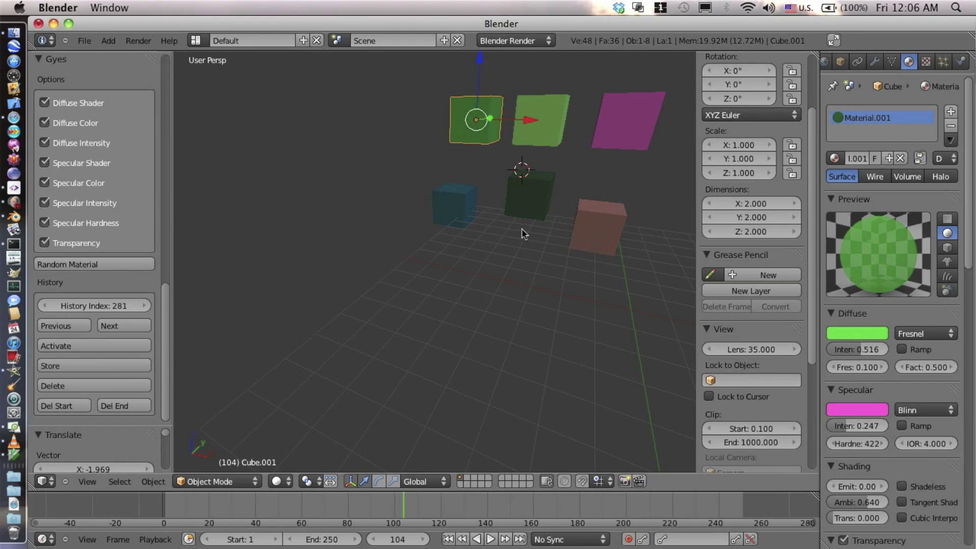
Step: Set the history index to 10 and activate that stored material on the selected cube
click(109, 305)
text(10)
key(Return)
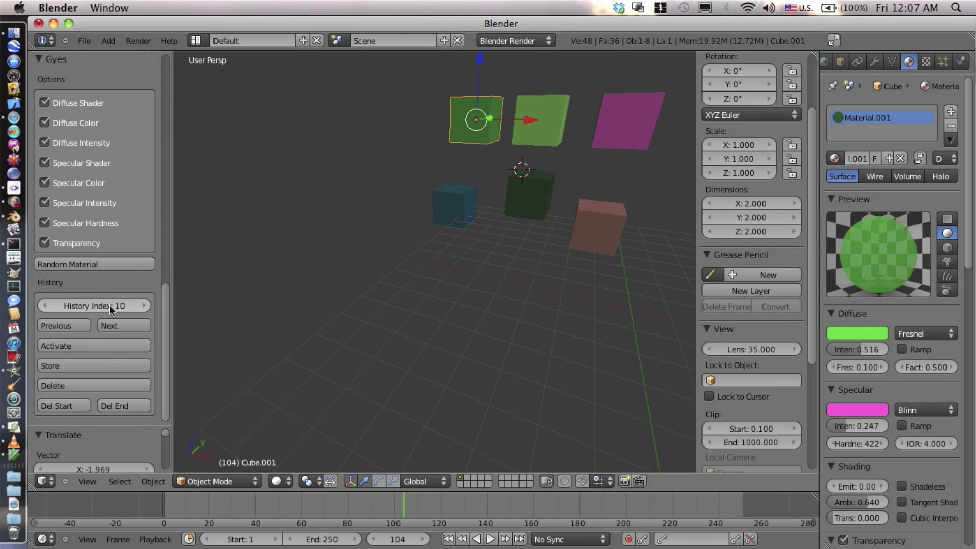
click(109, 346)
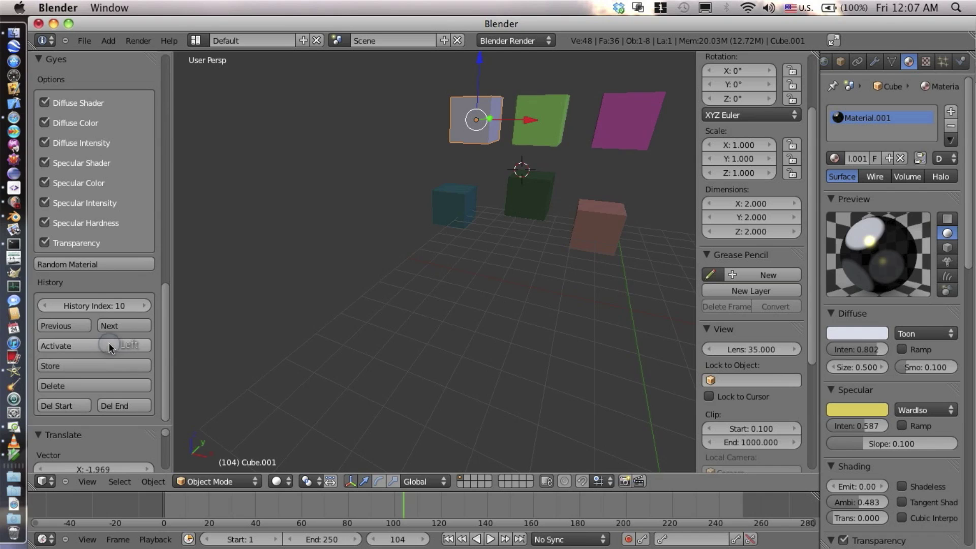
click(51, 414)
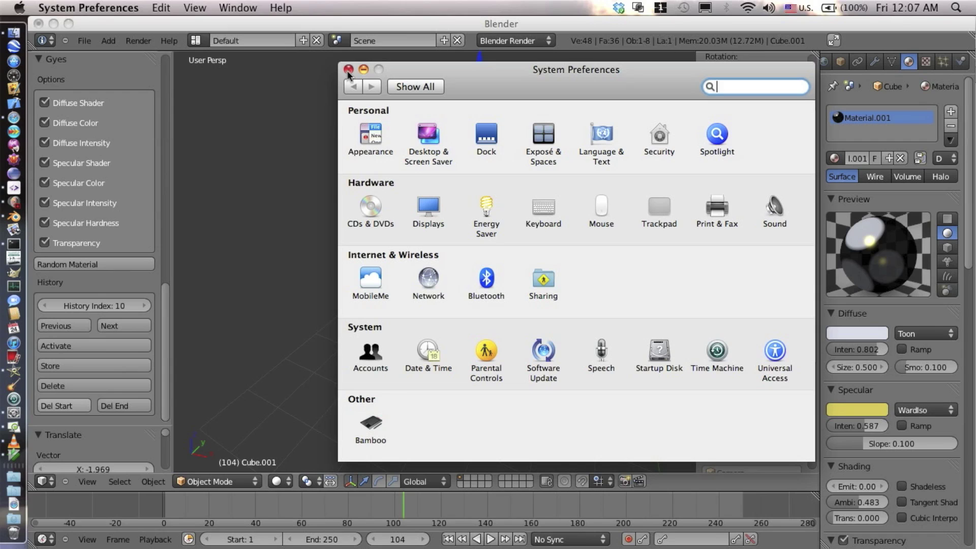
click(349, 69)
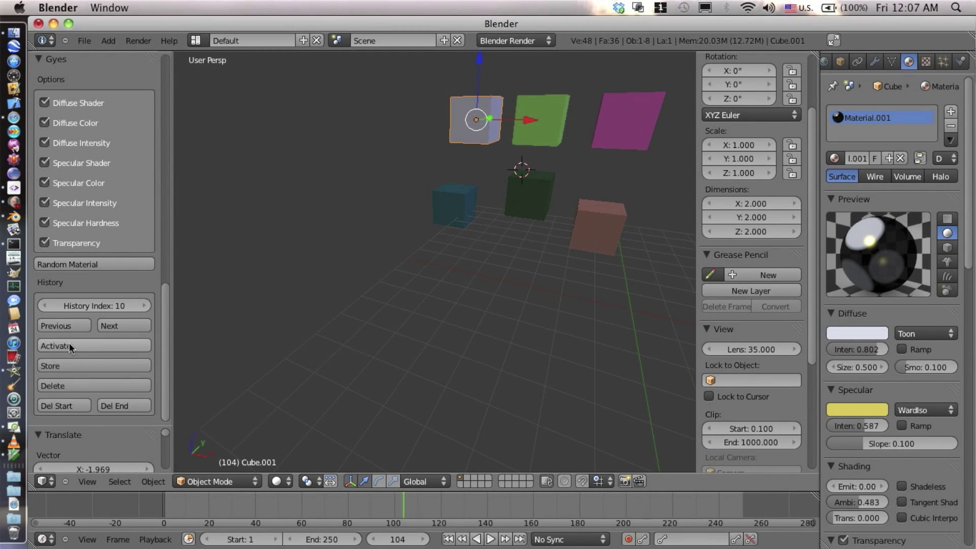
Step: Set the history index to 40 and activate that stored material on the selected cube
click(99, 306)
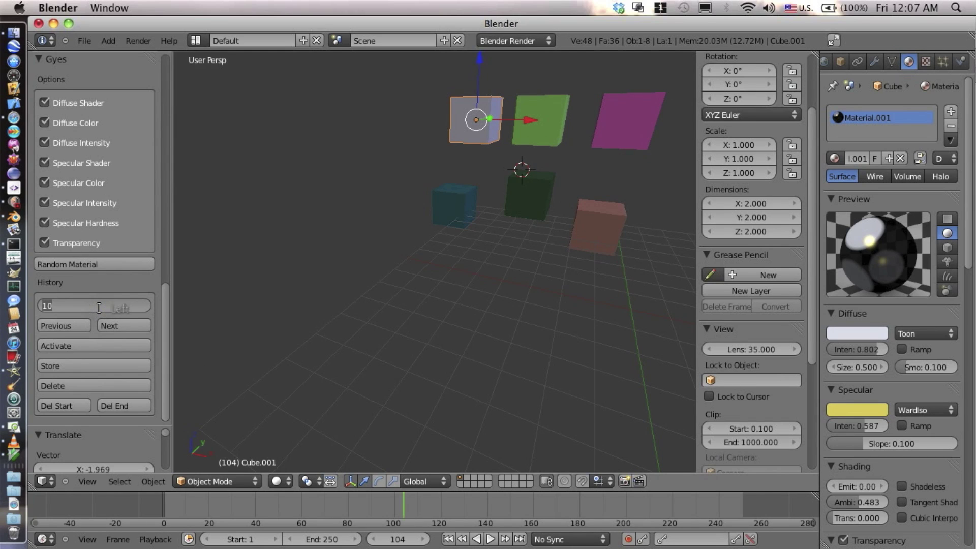
key(Return)
click(82, 344)
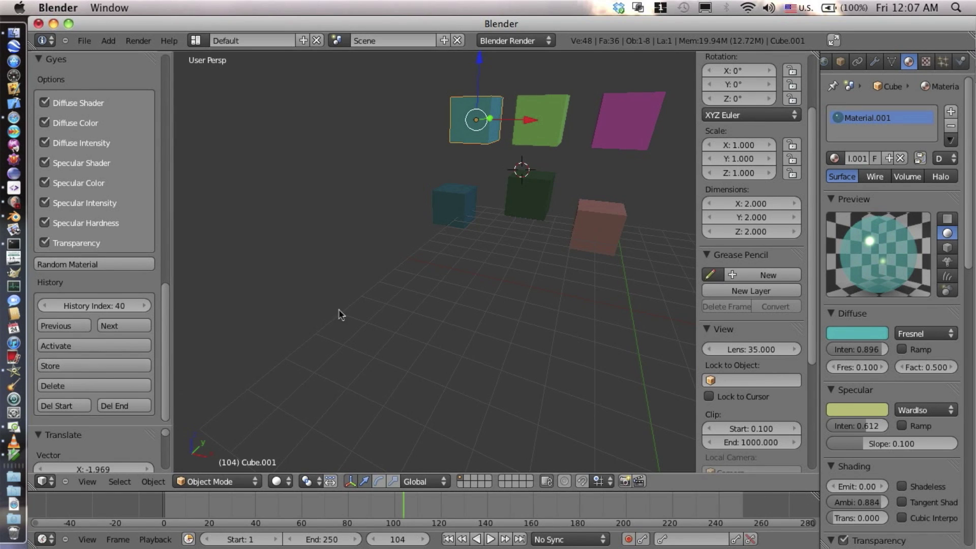
Step: Change the material's diffuse color to a muted red with R 0.455, G 0.215 and B 0.186
click(846, 335)
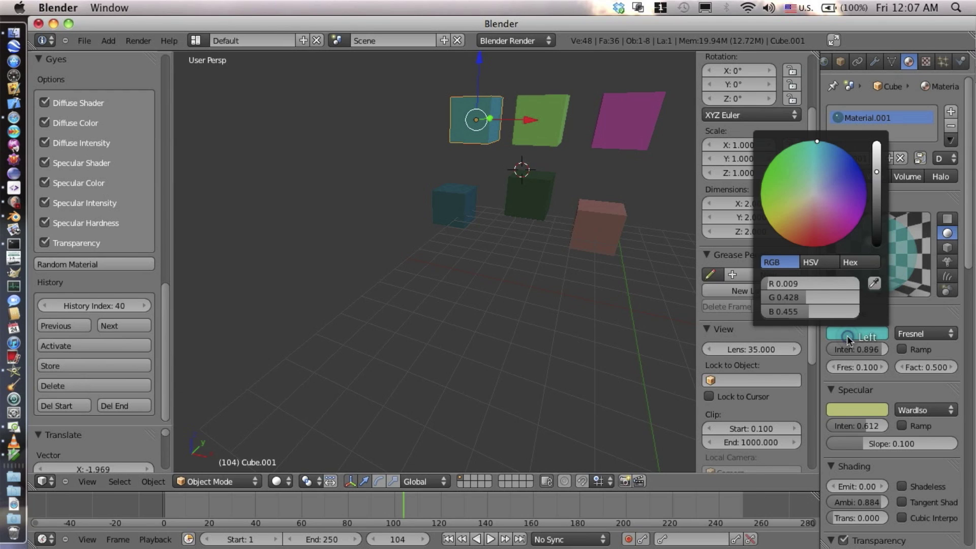
click(799, 202)
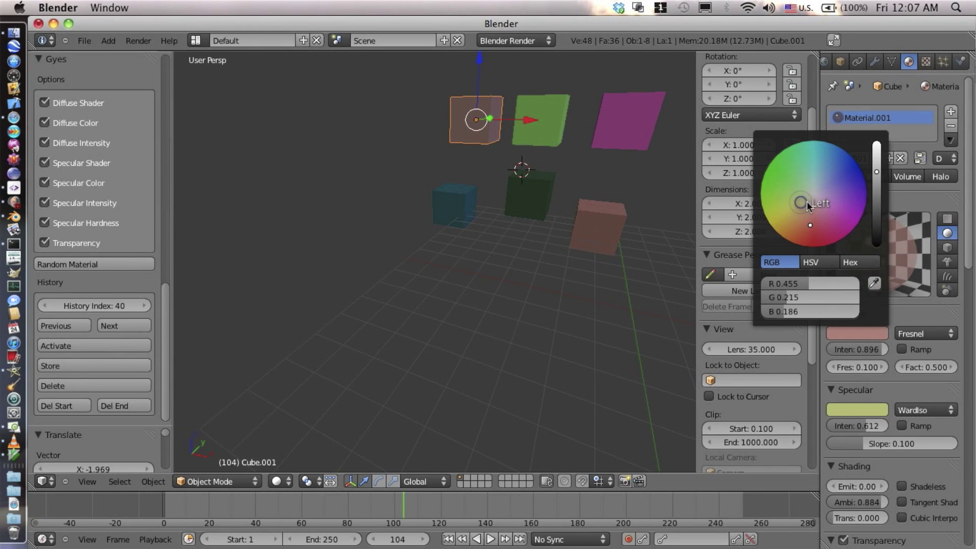
click(920, 314)
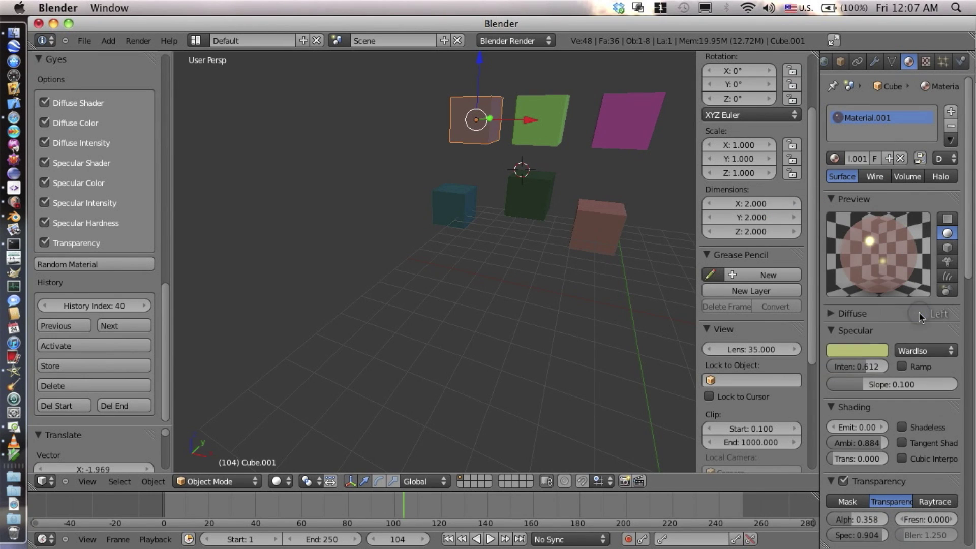
click(833, 314)
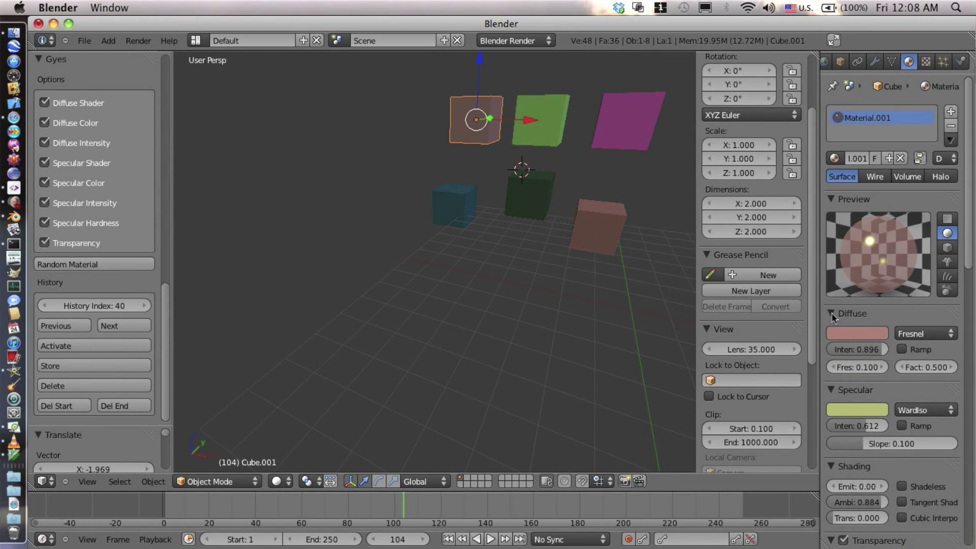
Step: Store the edited material at history index 40, and check it by recalling index 39 and returning to 40
click(115, 370)
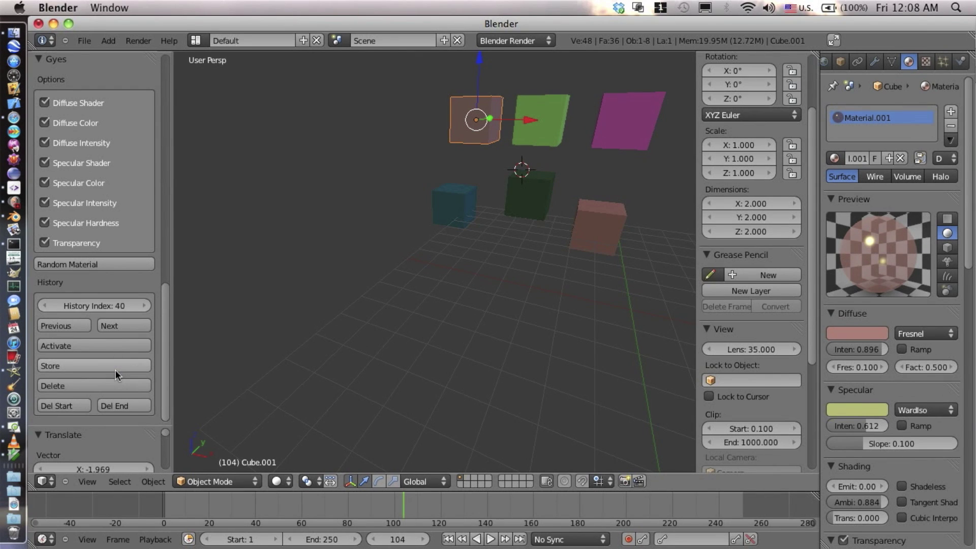
click(60, 326)
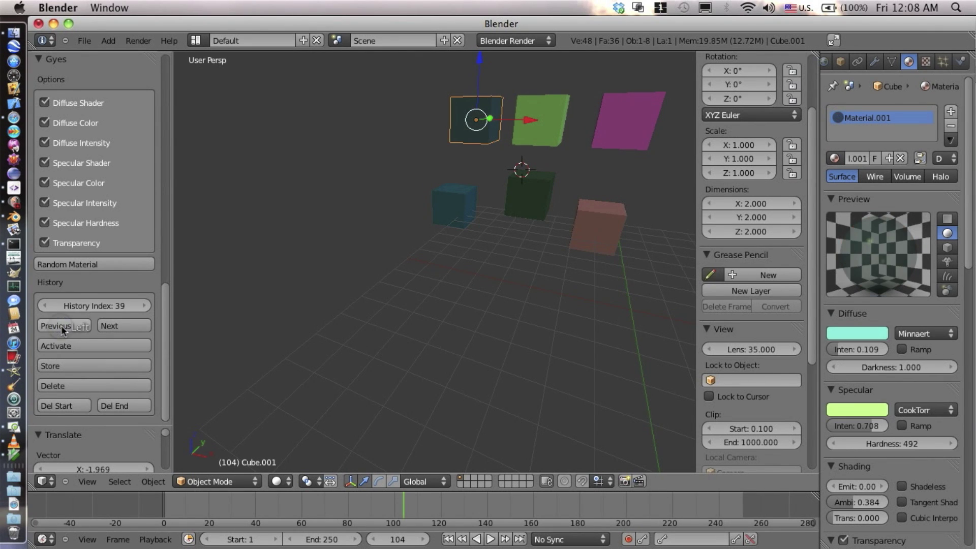
click(122, 327)
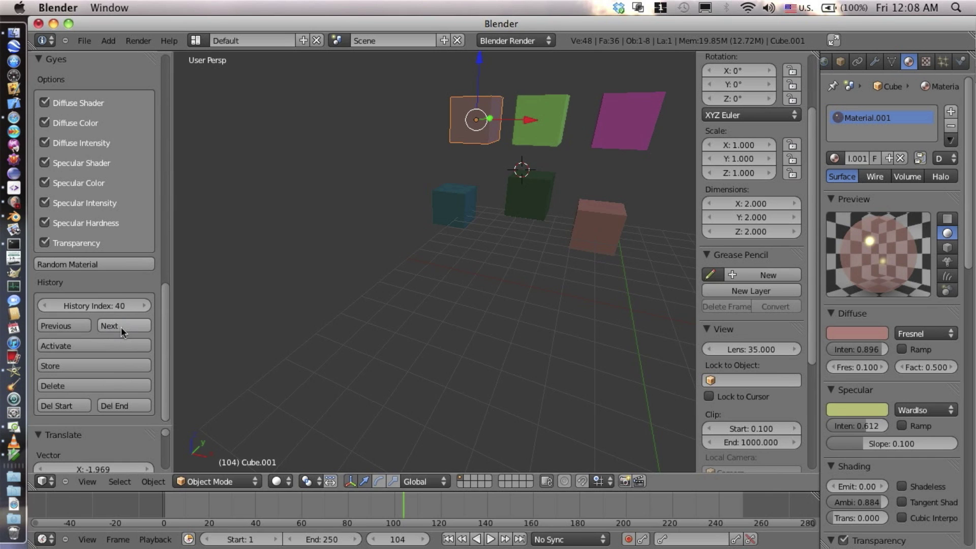
Step: Delete the material at history index 40 ten times in a row
click(94, 385)
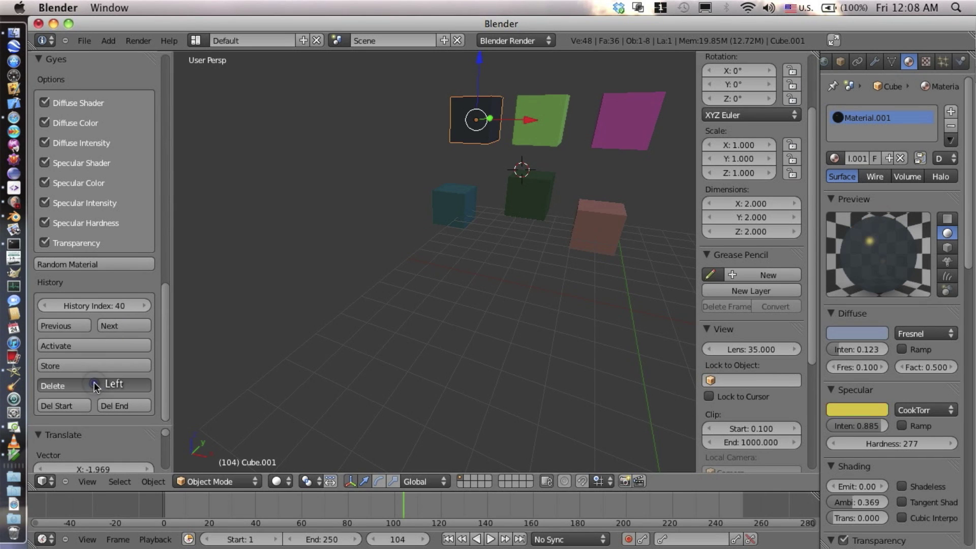
click(94, 384)
click(94, 385)
click(94, 384)
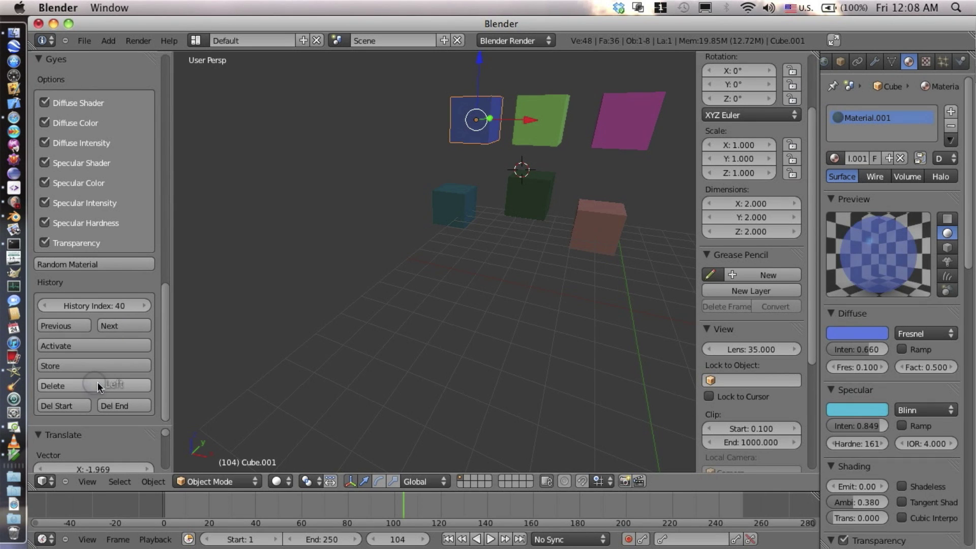
click(95, 384)
click(96, 385)
click(97, 385)
click(97, 384)
click(97, 384)
click(97, 382)
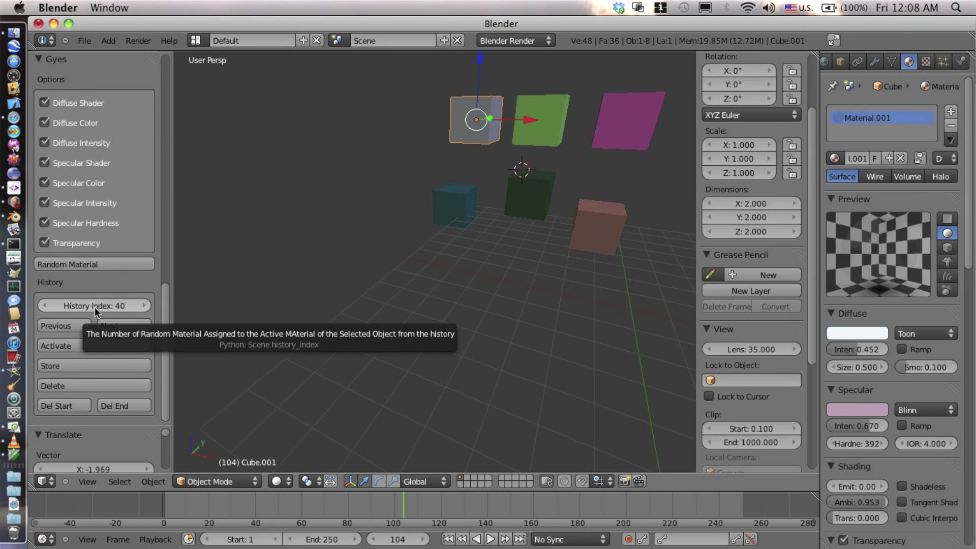
Step: Step forward through the stored materials from history index 40 to 64 on the selected cube
click(112, 325)
click(113, 325)
click(113, 325)
click(113, 325)
click(113, 326)
click(113, 326)
click(113, 325)
click(113, 325)
click(113, 325)
click(113, 325)
click(112, 325)
click(113, 325)
click(112, 325)
click(112, 325)
click(112, 325)
click(112, 326)
click(113, 325)
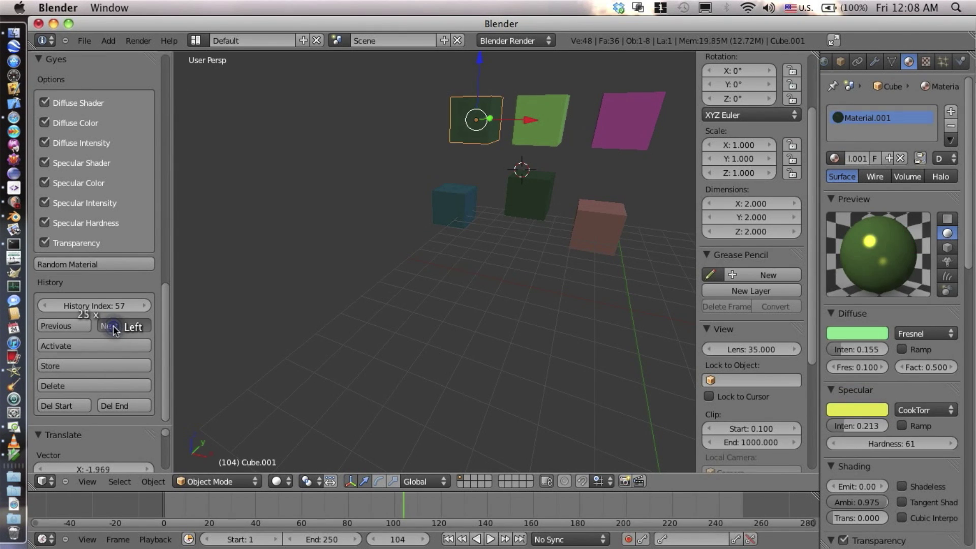
click(112, 325)
click(113, 325)
click(113, 325)
click(112, 325)
click(112, 325)
click(113, 325)
click(113, 325)
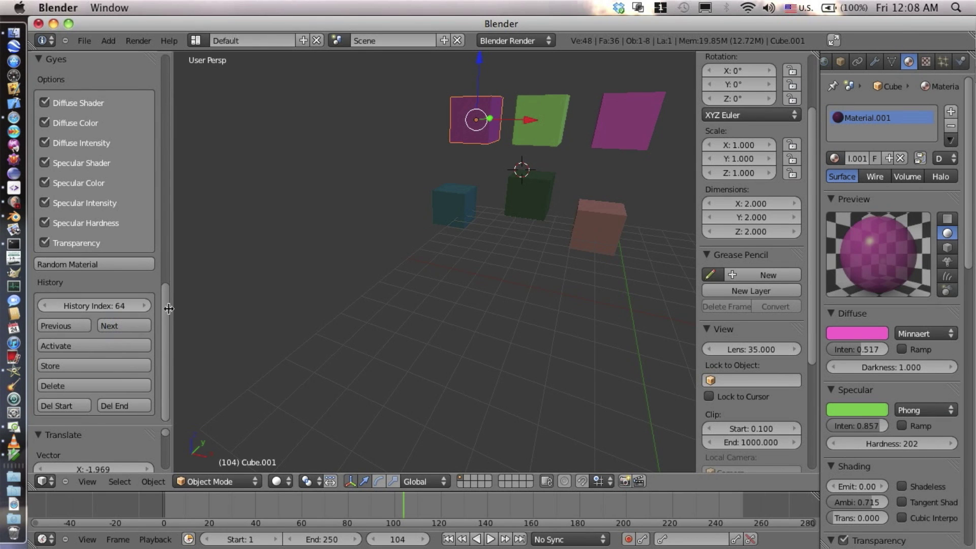
click(114, 327)
Step: Advance the history index from 64 in single steps and jump ahead to index 100
click(146, 306)
click(146, 305)
click(146, 305)
click(146, 306)
click(146, 305)
click(146, 305)
click(146, 306)
click(146, 306)
click(146, 306)
click(111, 305)
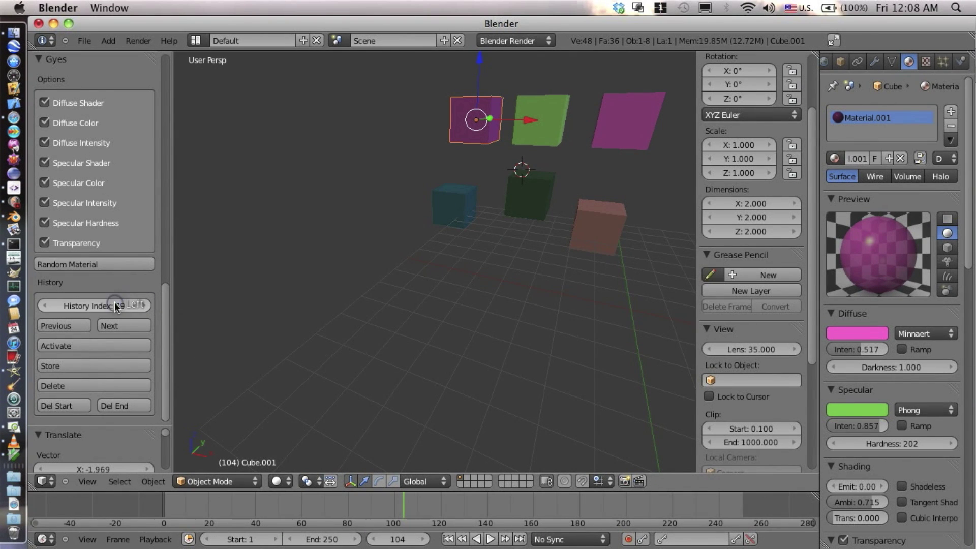
click(110, 305)
text(10)
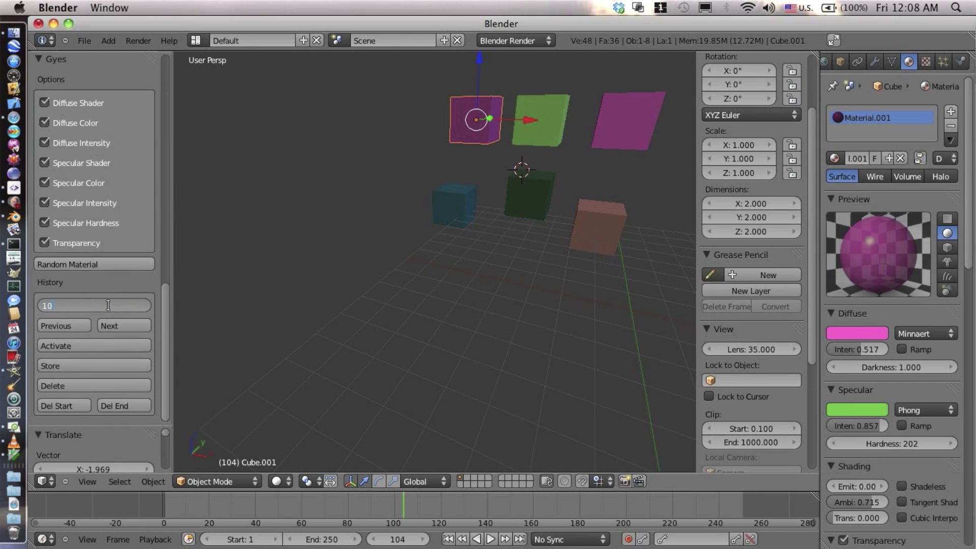
text(00)
key(Return)
Step: Raise the history index past 100 in single steps and set it to 150
click(146, 305)
click(146, 305)
click(147, 305)
click(147, 306)
click(146, 305)
click(146, 306)
click(146, 305)
click(146, 305)
click(146, 305)
click(147, 305)
click(147, 305)
click(146, 305)
click(90, 306)
text(150)
key(Return)
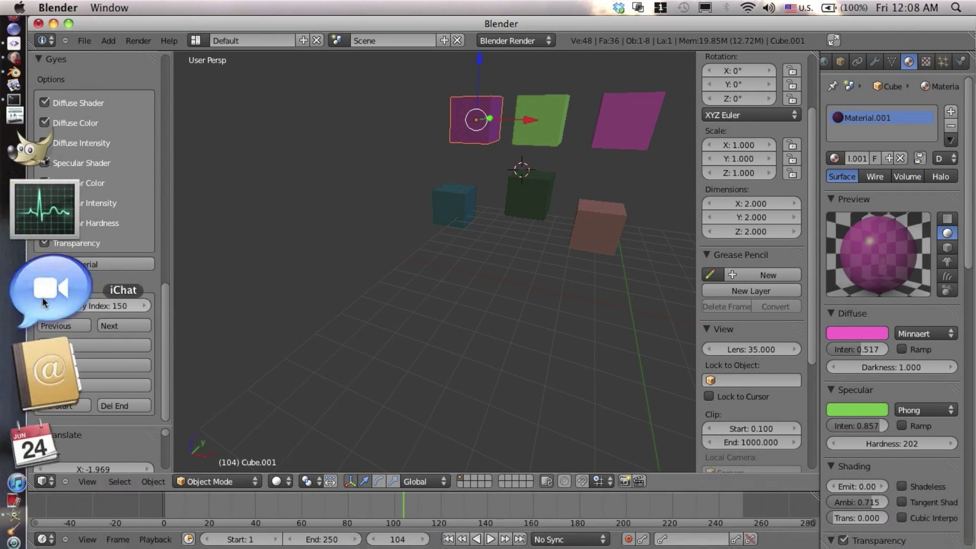
Step: Raise the history index from 150 to 155 in single steps and set it to 200
click(130, 304)
click(130, 304)
click(130, 304)
click(131, 304)
click(105, 304)
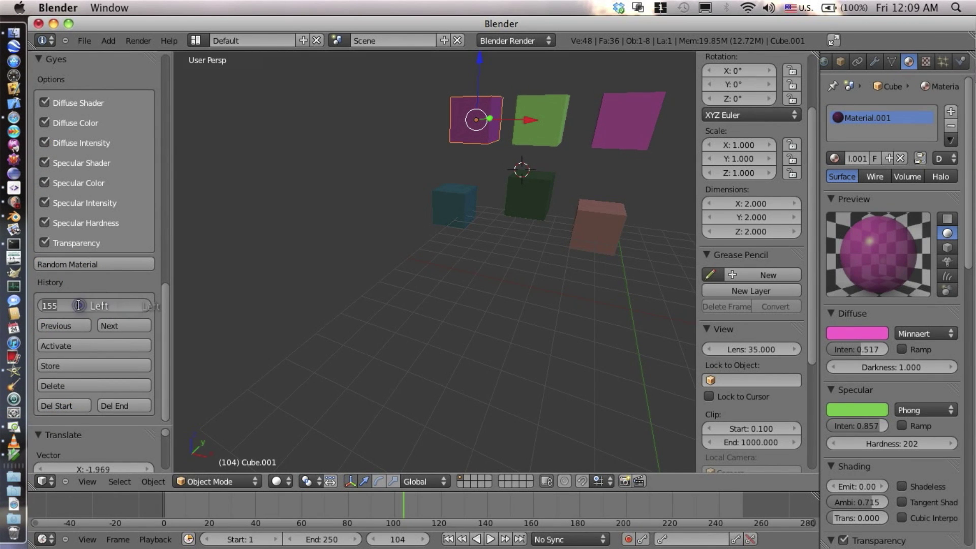
text(200)
key(Return)
Step: Advance the history index beyond 200 in single steps and set it to 300
click(146, 306)
click(146, 305)
click(146, 306)
click(146, 305)
click(146, 305)
click(146, 305)
click(146, 306)
click(146, 306)
click(127, 307)
text(21)
key(BackSpace)
key(BackSpace)
text(300)
key(Return)
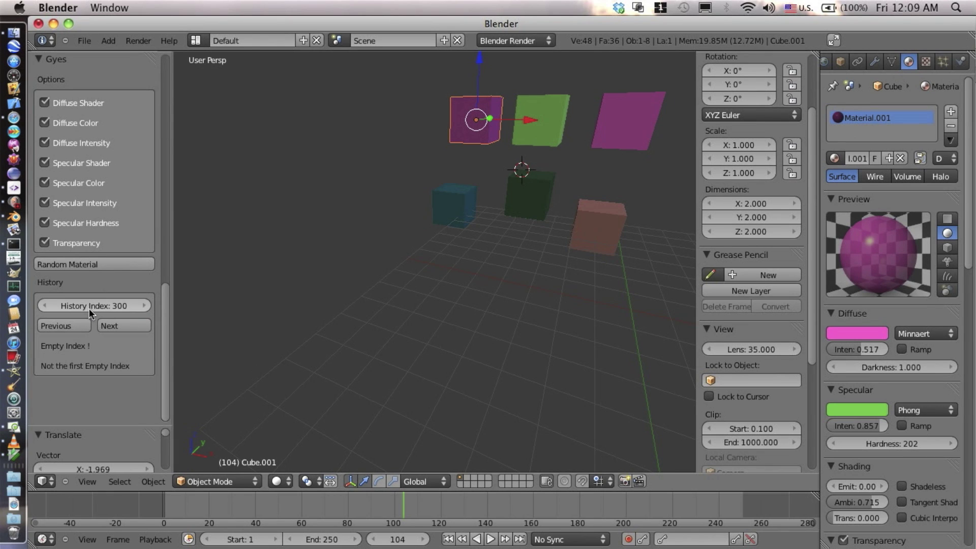
Step: Lower the history index from 300 to 278 in single steps, checking the indices along the way
click(44, 307)
click(44, 307)
click(44, 307)
click(44, 307)
click(44, 307)
click(44, 307)
click(44, 306)
click(44, 307)
click(45, 306)
click(44, 307)
click(44, 307)
click(44, 307)
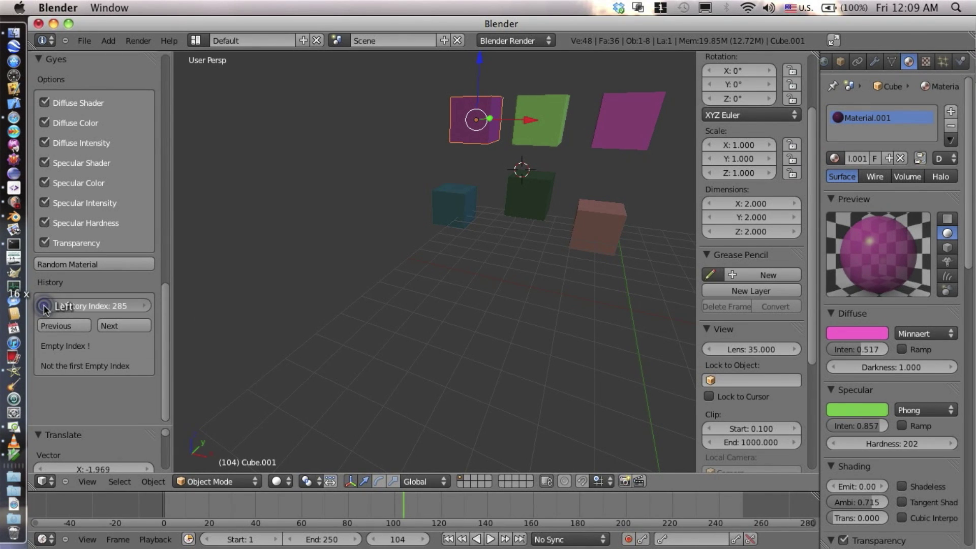
click(44, 307)
click(44, 307)
click(45, 307)
click(44, 307)
click(44, 307)
Step: Set the history index to 250 and make it the end of the range of stored materials to delete
click(102, 304)
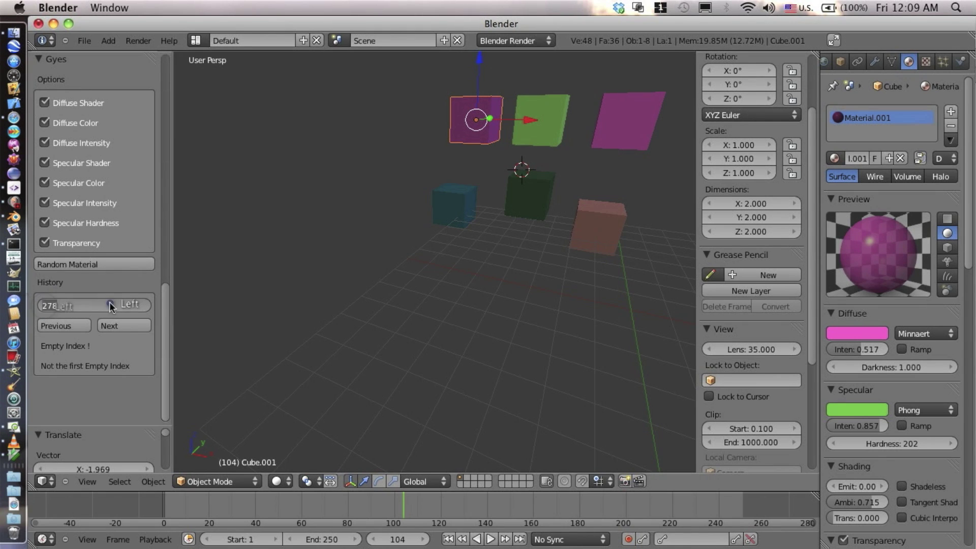
text(250)
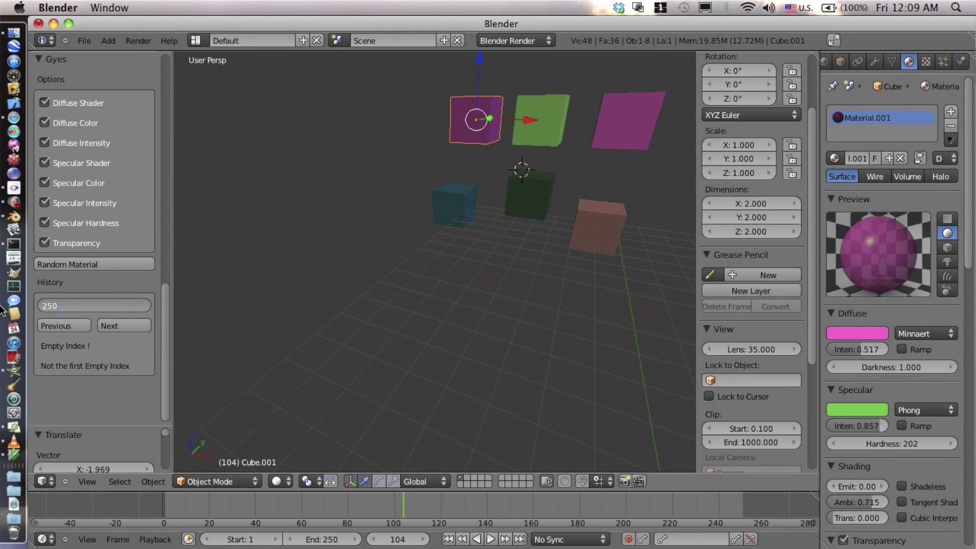
key(Return)
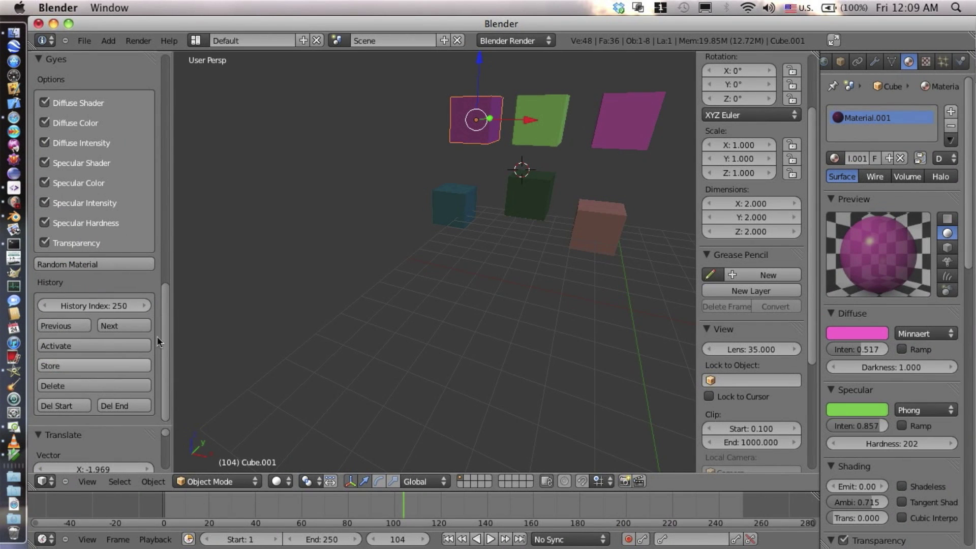
click(123, 406)
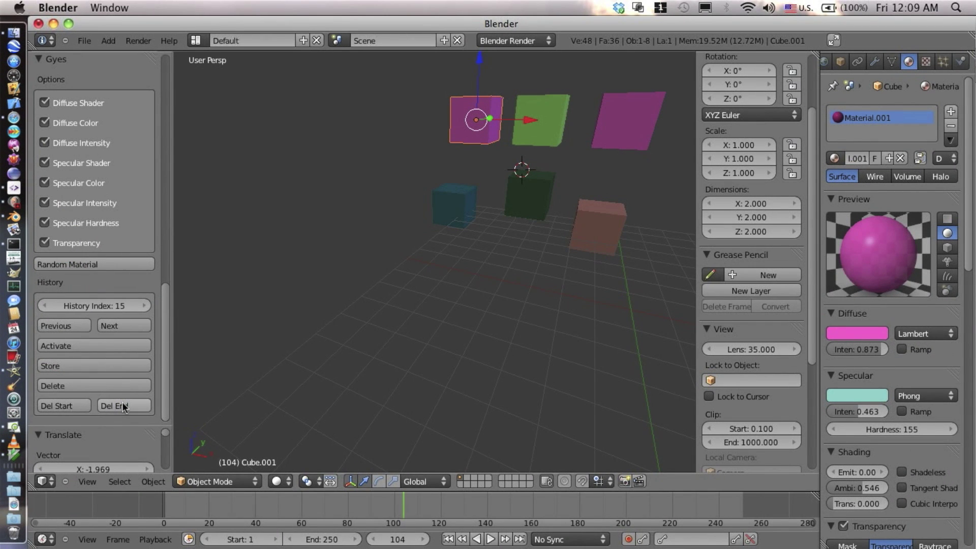
Step: Advance the history index from 15 in single steps and delete the stored materials from 15 through the reached index
click(145, 306)
click(144, 307)
click(145, 306)
click(144, 307)
click(144, 306)
click(143, 306)
click(144, 306)
click(144, 306)
click(144, 306)
click(143, 307)
click(143, 307)
click(134, 404)
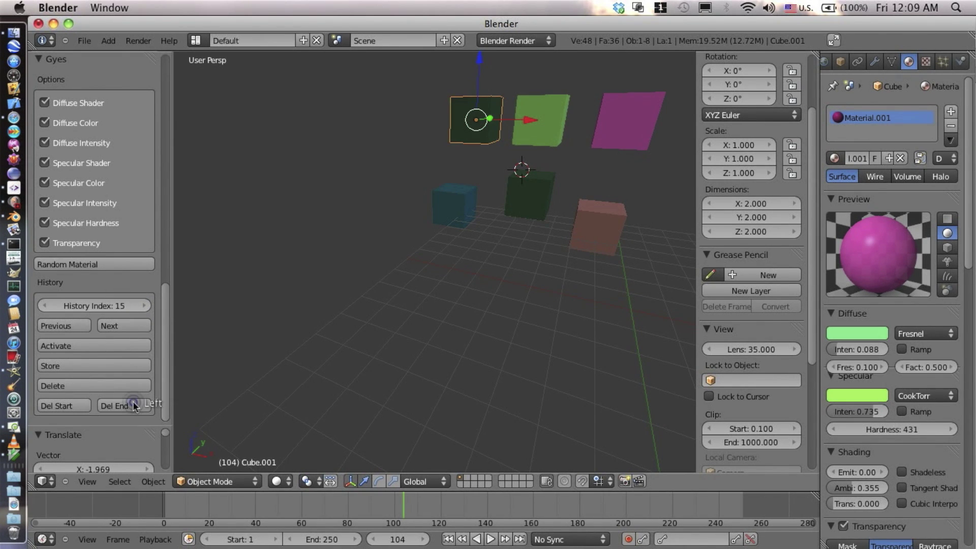
Step: Step past index 15 to find the last filled history index and delete the range of materials ending there
click(144, 306)
click(144, 306)
click(144, 307)
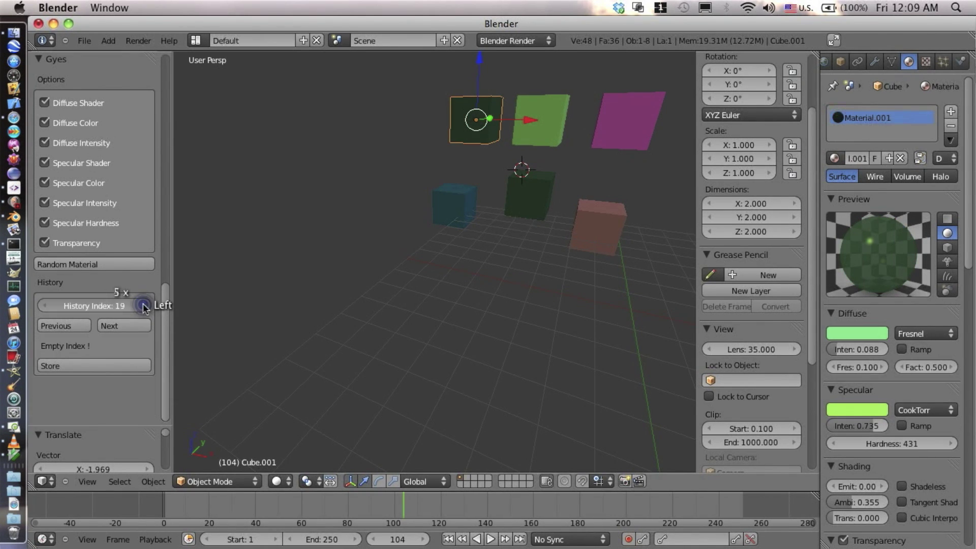
click(144, 306)
click(144, 307)
click(145, 307)
click(44, 306)
click(44, 306)
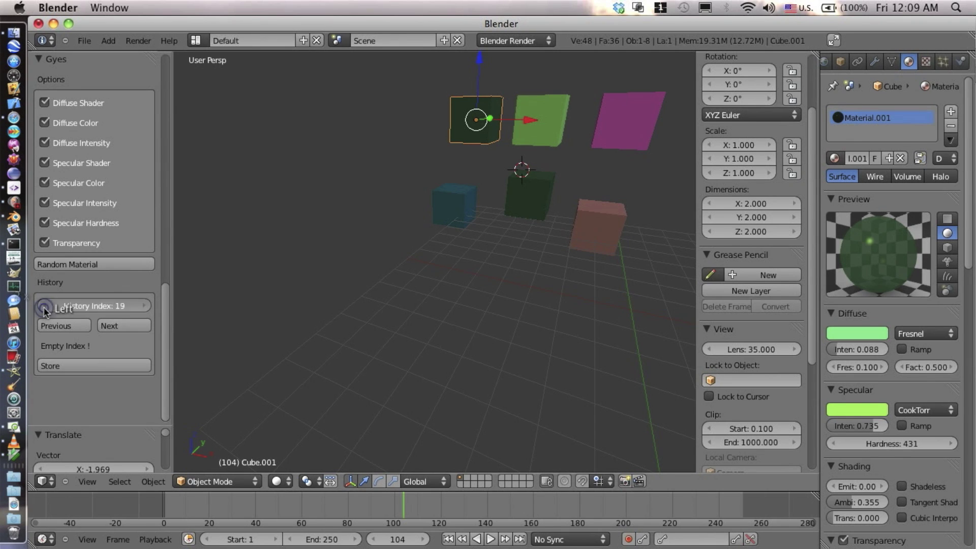
click(44, 306)
click(125, 405)
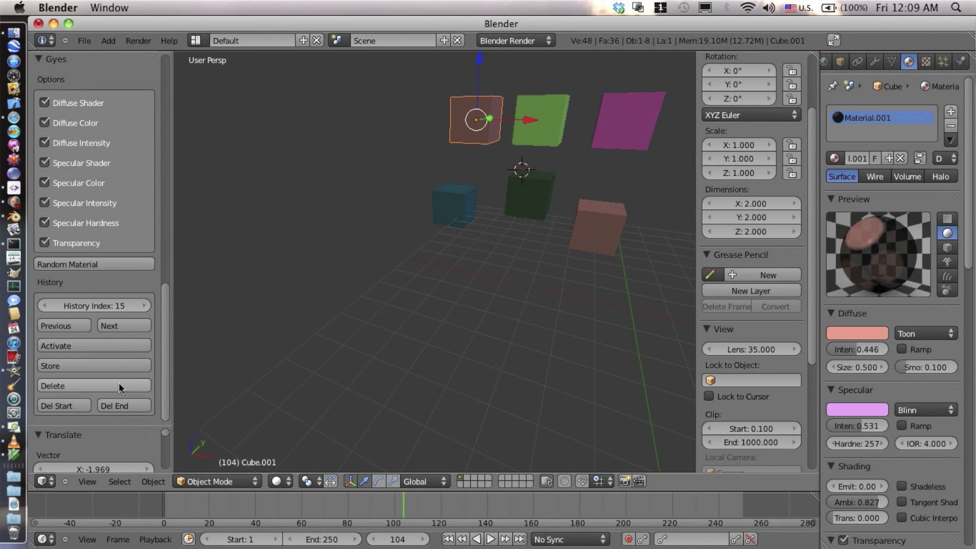
Step: Delete the stored materials at history indices 15 and 14 individually
click(118, 384)
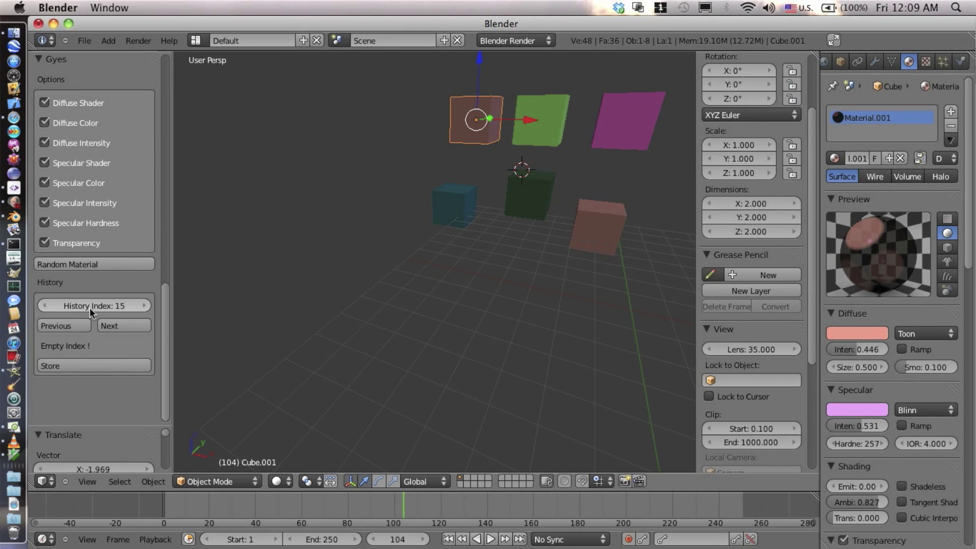
click(43, 305)
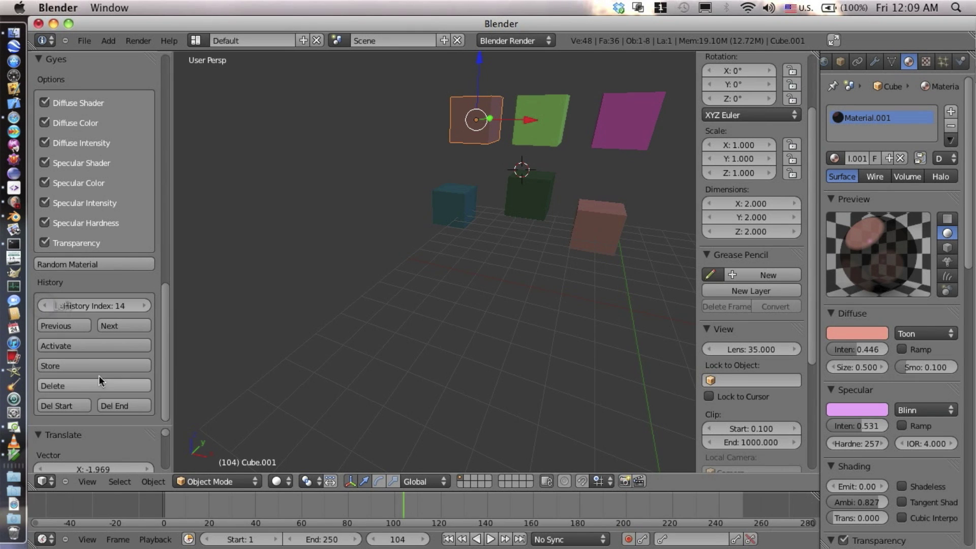
click(104, 388)
Step: Move the history index back and forth between 12 and 15 to compare the options of filled and empty indices
click(145, 306)
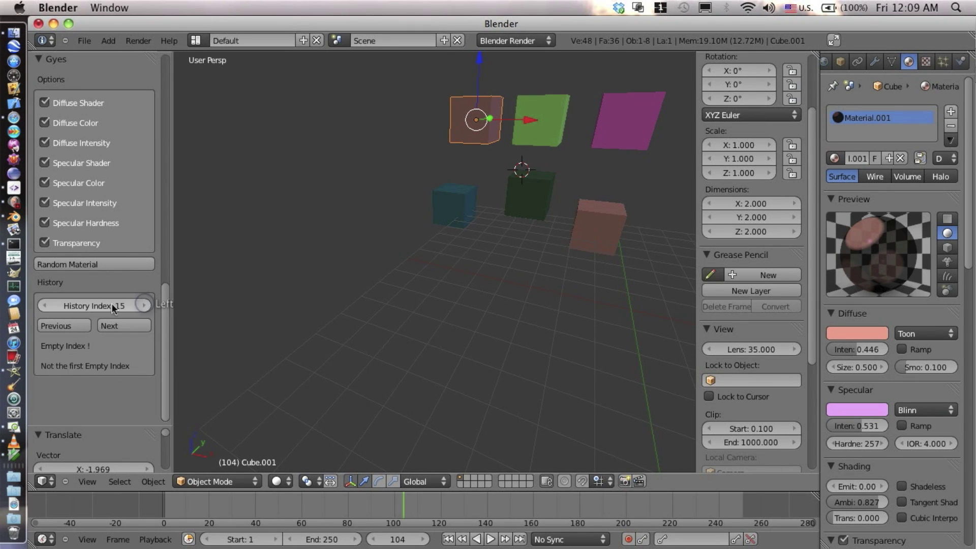
click(44, 306)
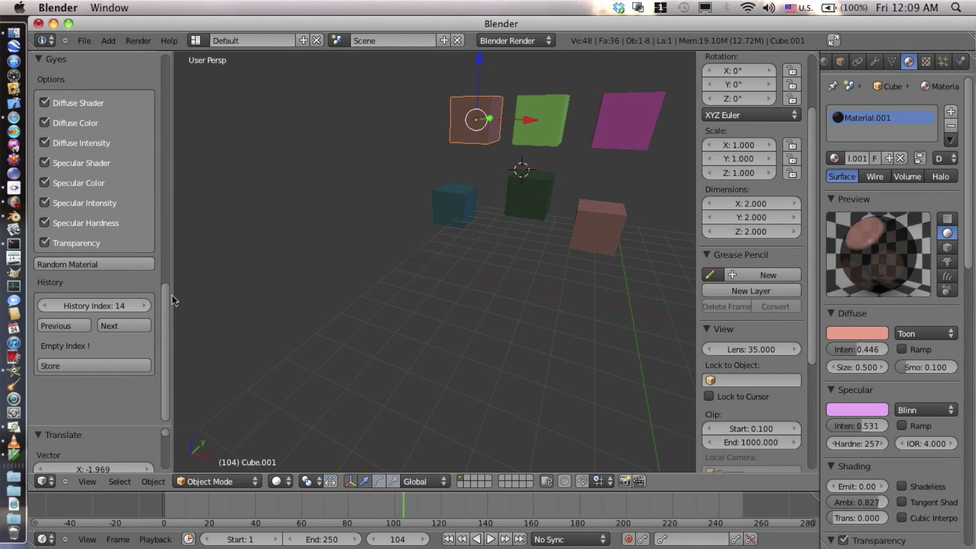
click(144, 305)
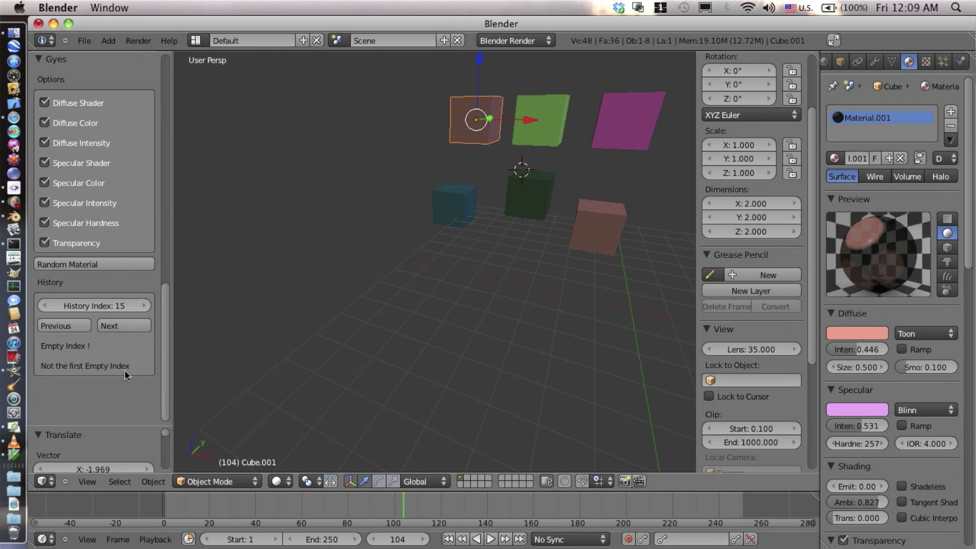
click(44, 305)
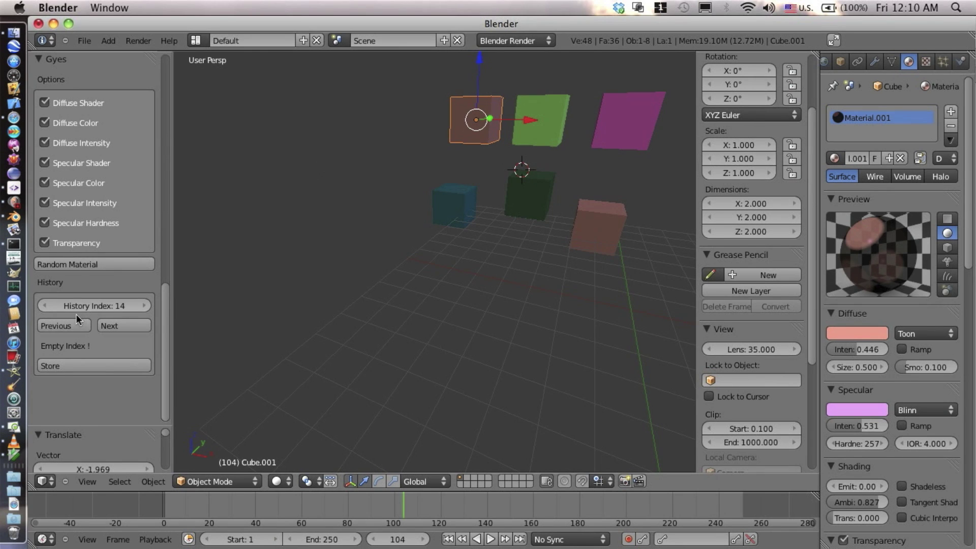
click(45, 305)
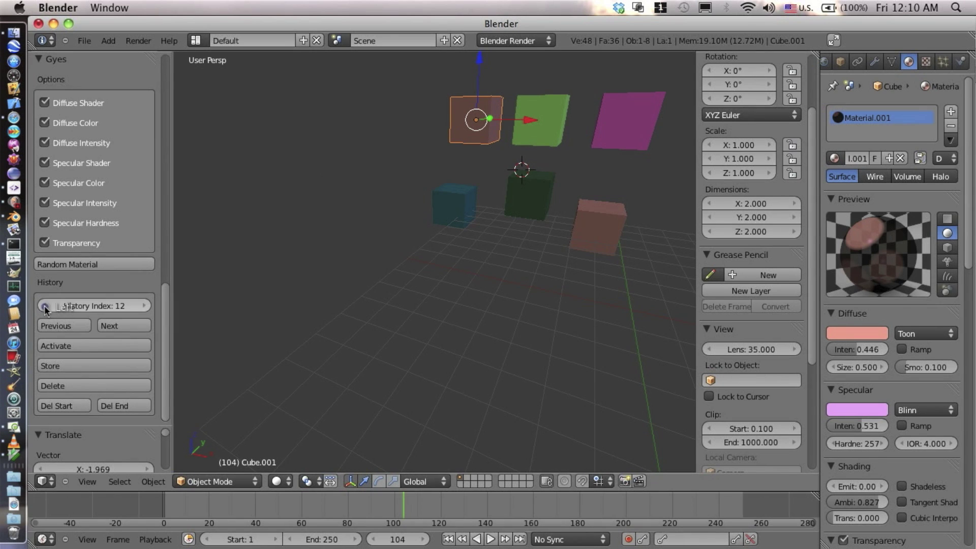
click(143, 305)
click(144, 305)
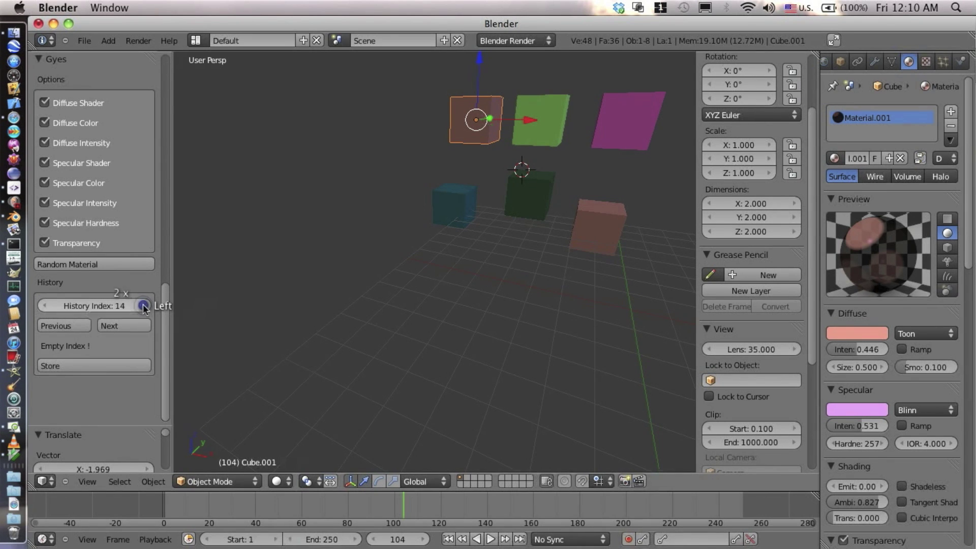
click(45, 305)
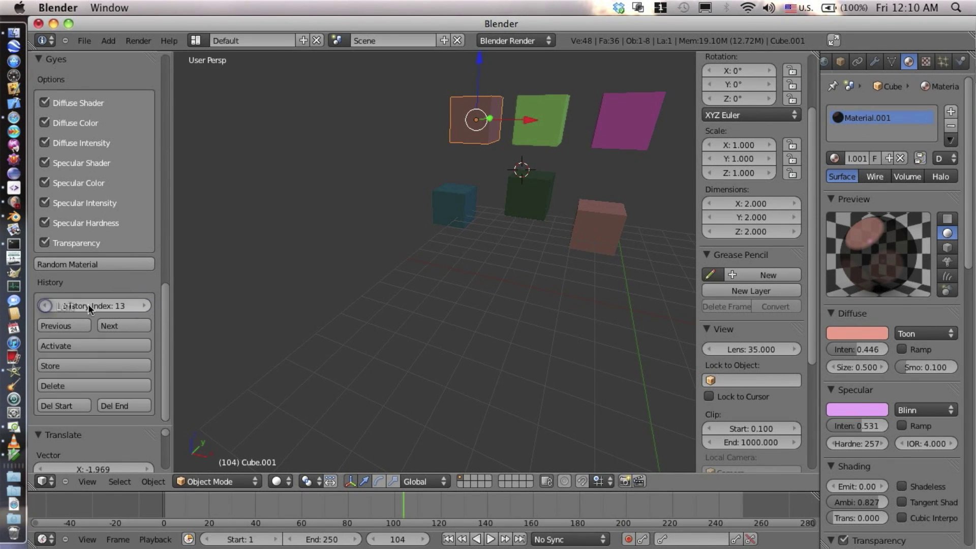
click(145, 306)
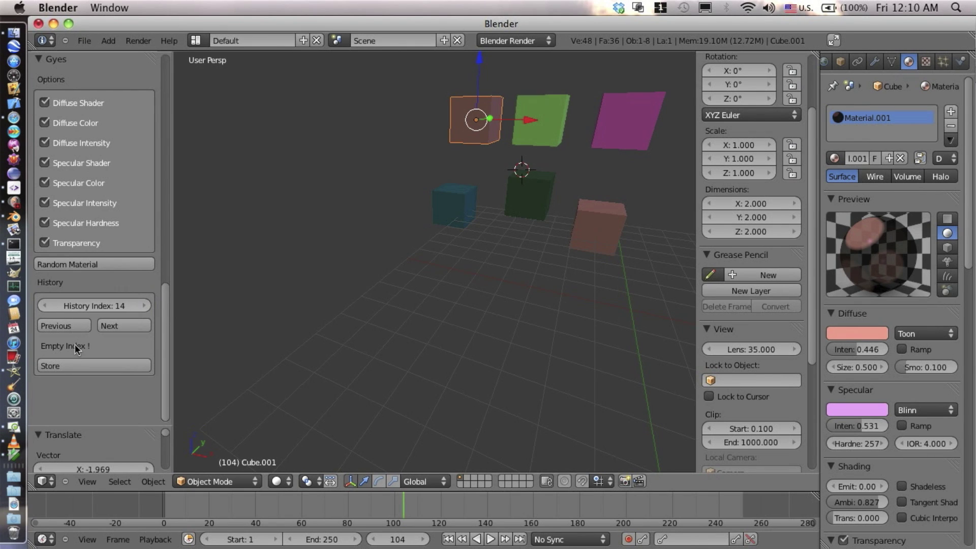
click(44, 305)
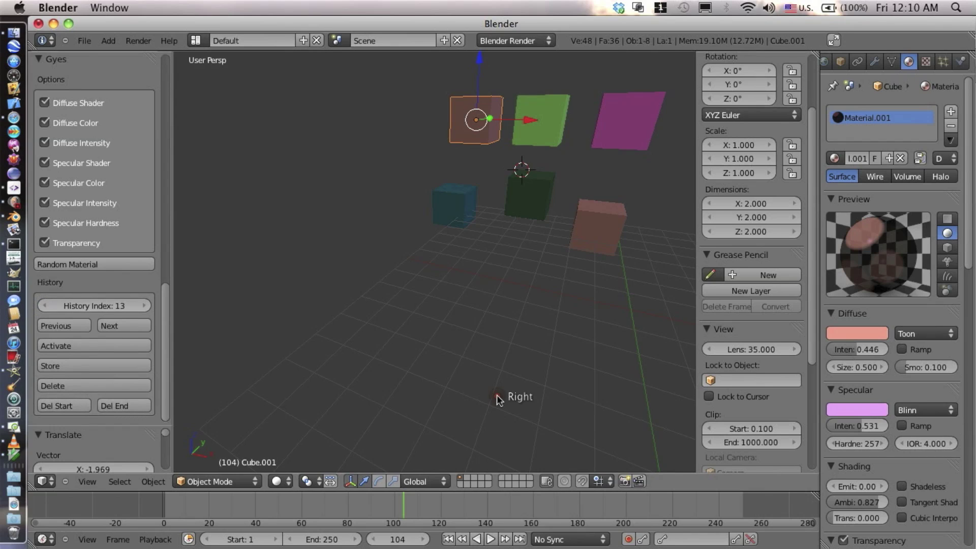
Step: Store the current material at the empty history index 14 and advance to index 15
click(145, 306)
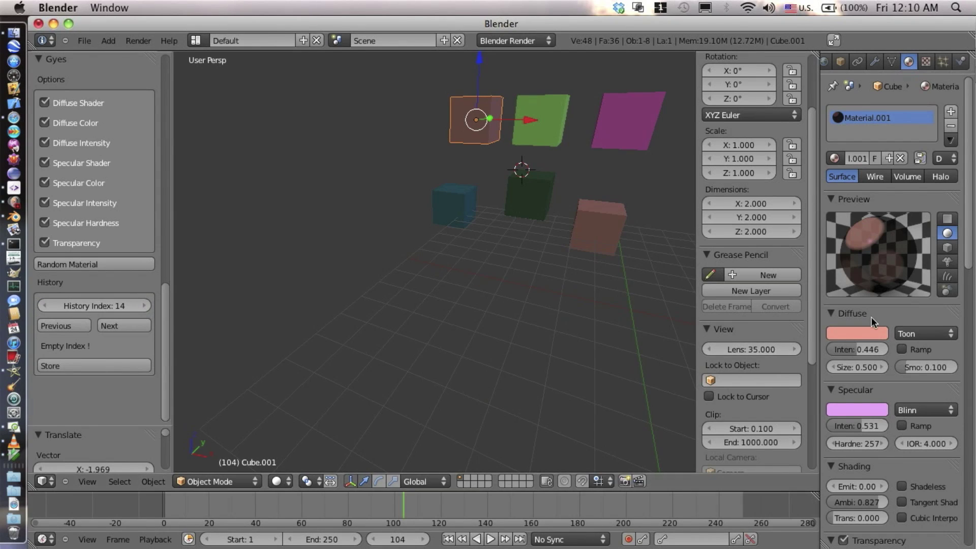
click(98, 366)
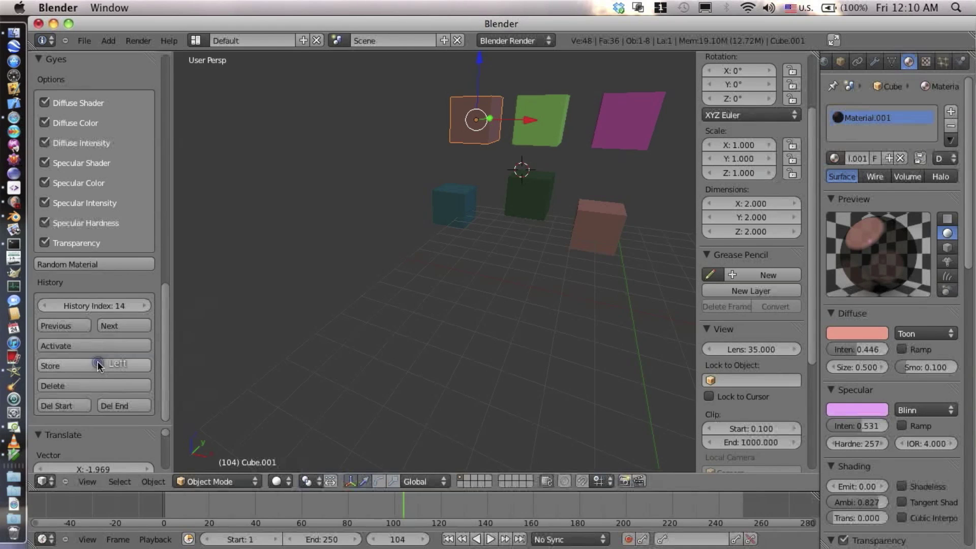
click(145, 306)
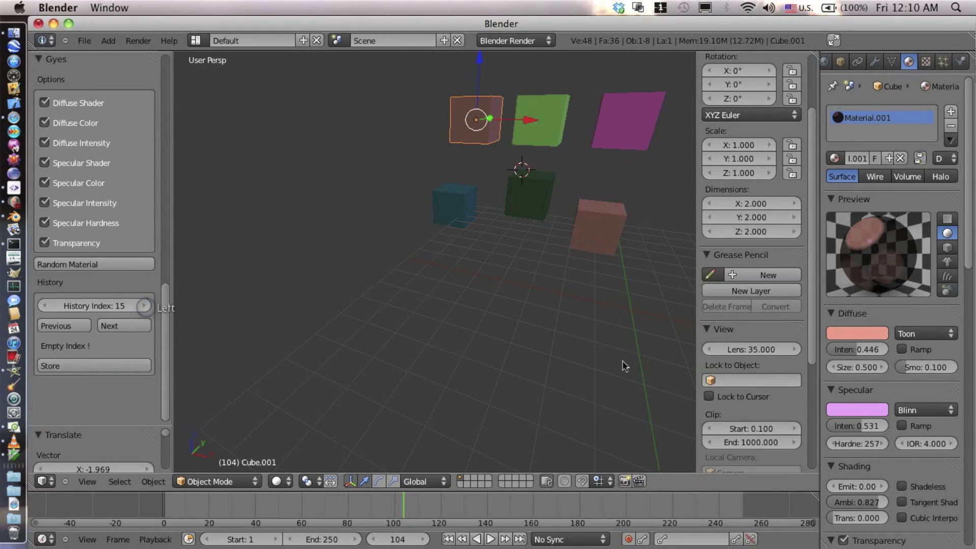
Step: Change the material's diffuse color to pale green and its specular color to violet-blue, and store it at history index 15
click(849, 327)
click(793, 190)
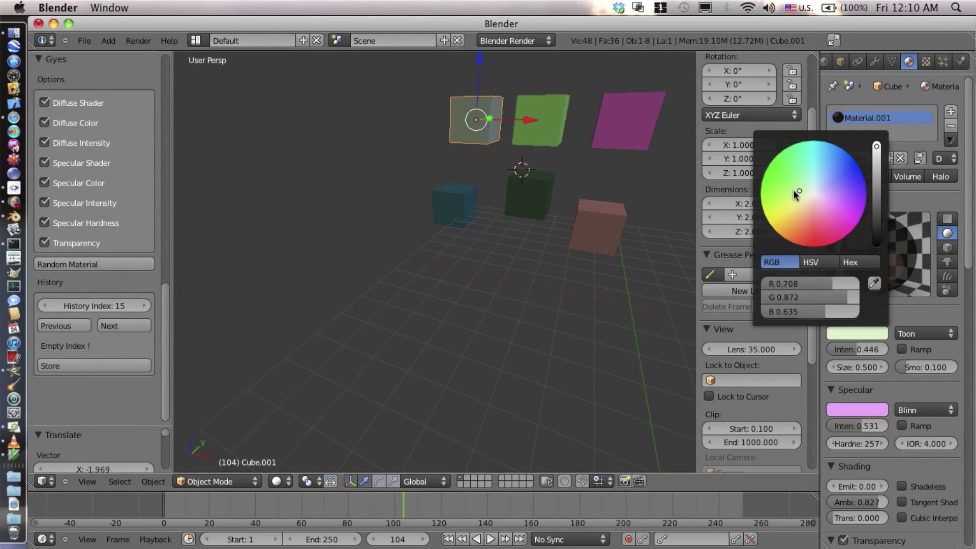
click(861, 411)
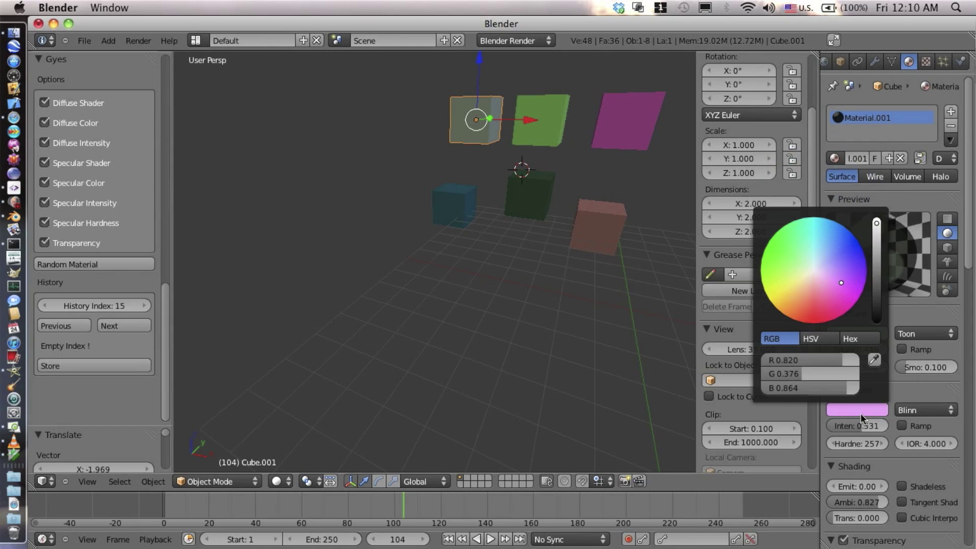
click(852, 254)
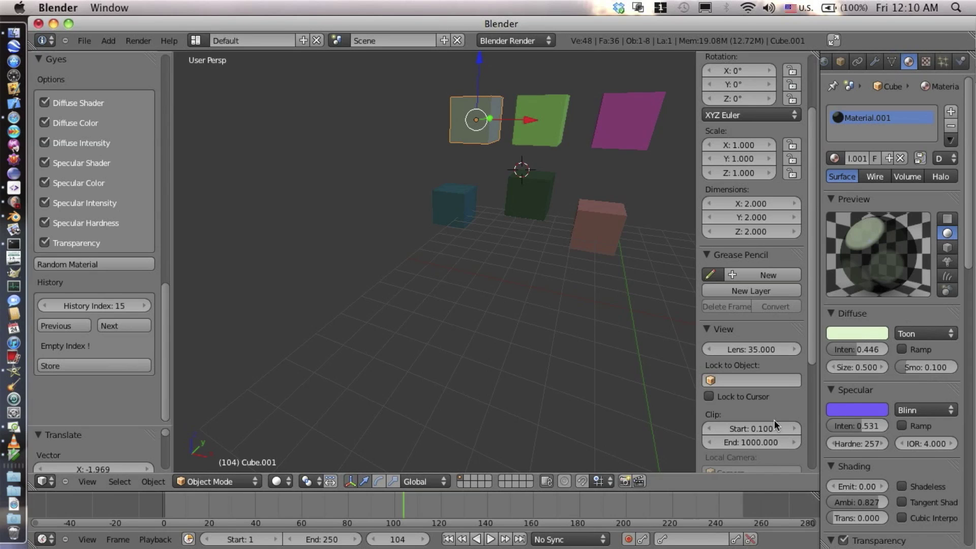
click(138, 365)
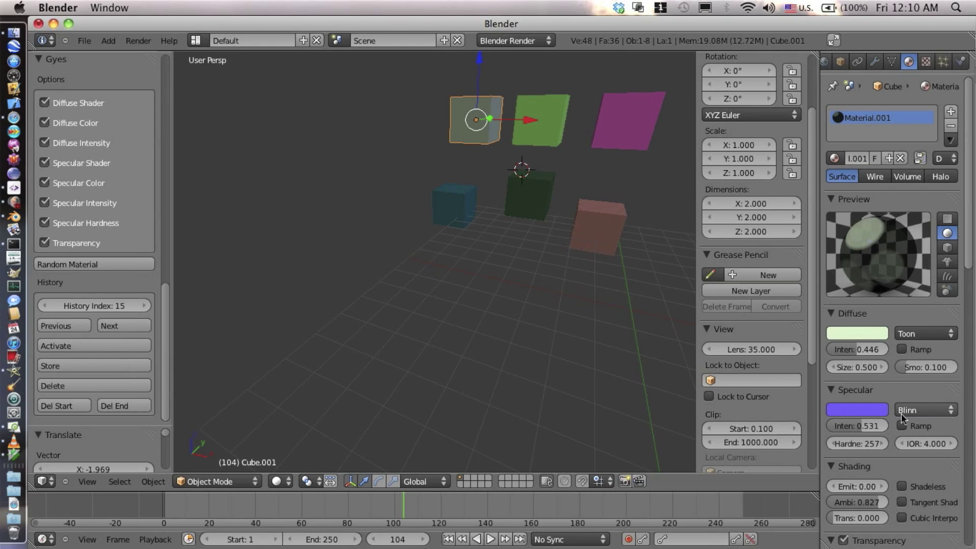
scroll(886, 385, down, 8)
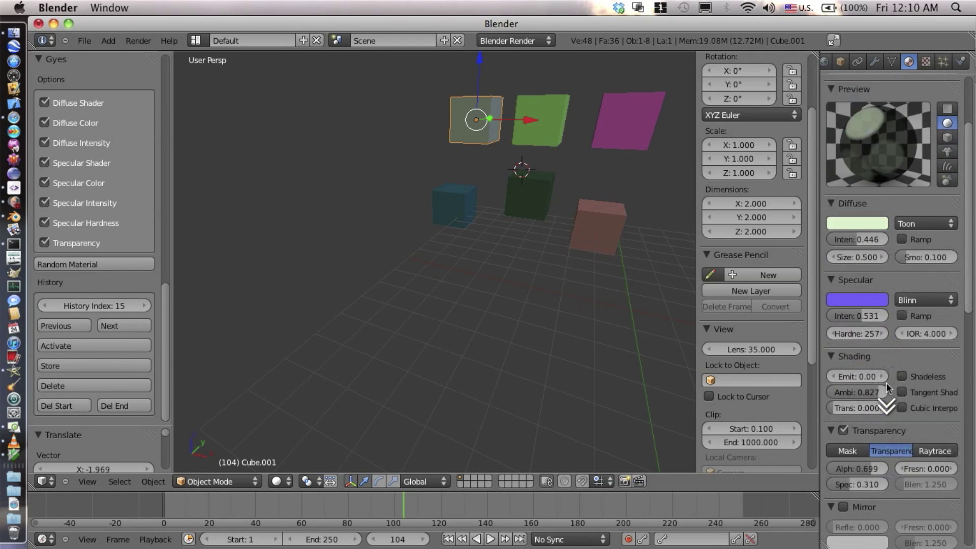
scroll(885, 382, down, 5)
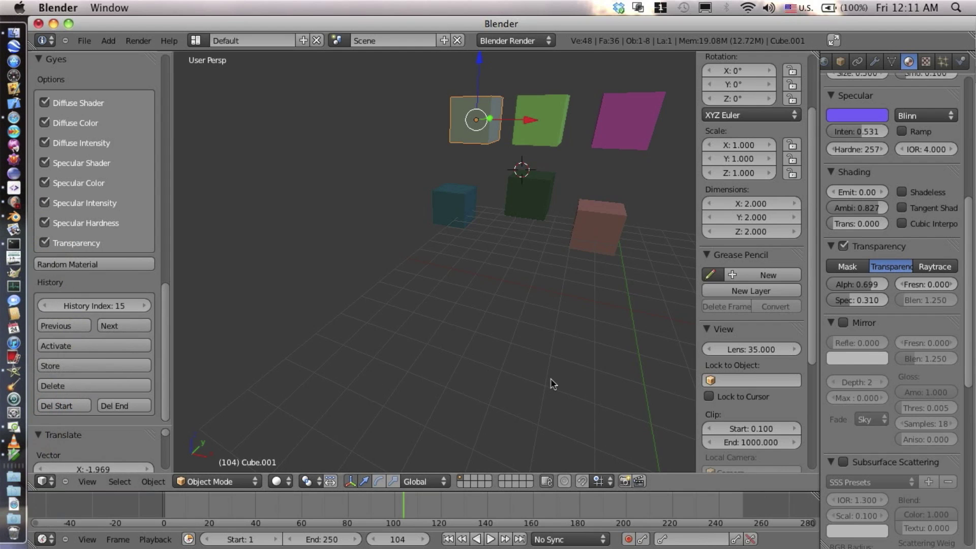
Step: Lower the history index from 15 to 5 in single steps and mark index 5 as the start of the deletion range
click(55, 407)
click(45, 305)
click(45, 306)
click(45, 305)
click(45, 305)
click(45, 306)
click(45, 305)
click(45, 306)
click(45, 306)
click(45, 305)
click(44, 305)
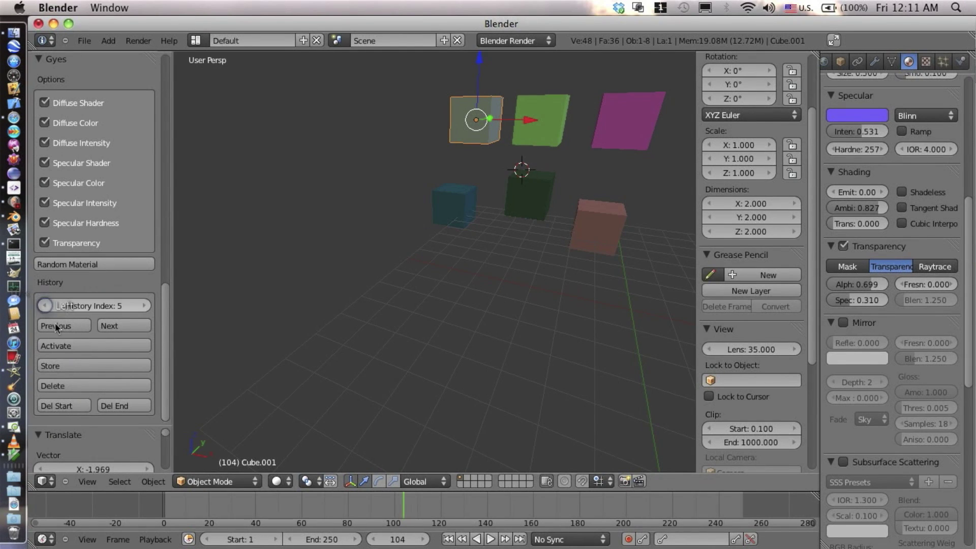
click(62, 406)
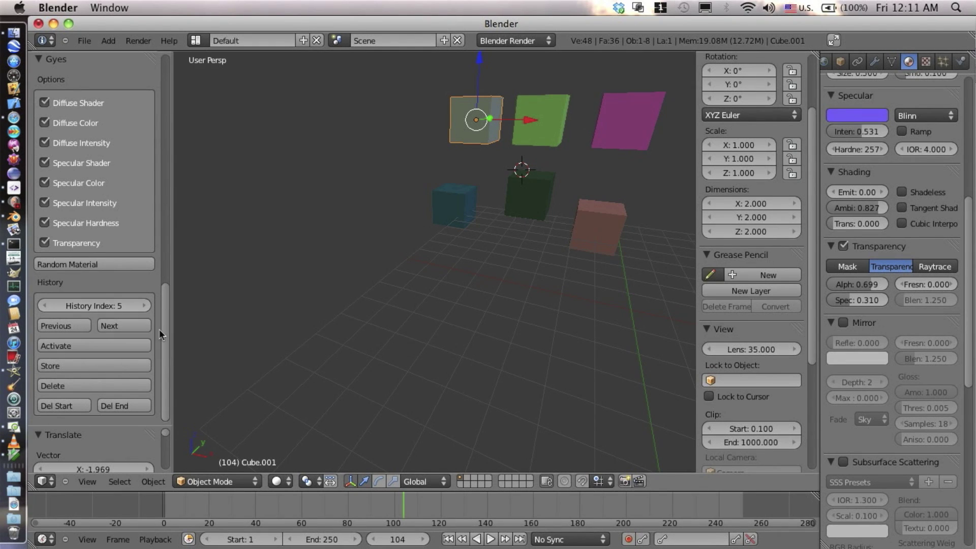
Step: Set the history index to 10 and delete the stored materials from index 5 through 10
click(118, 305)
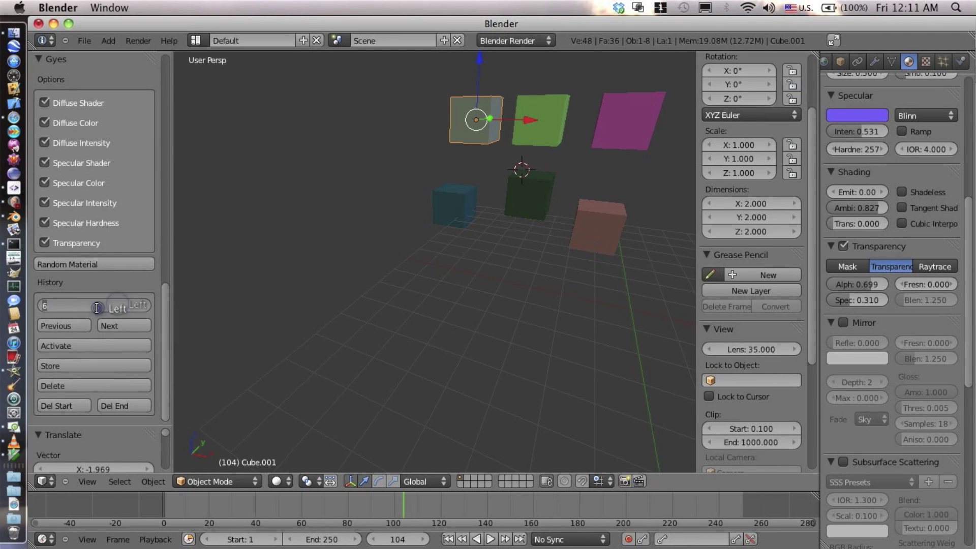
text(10)
key(Return)
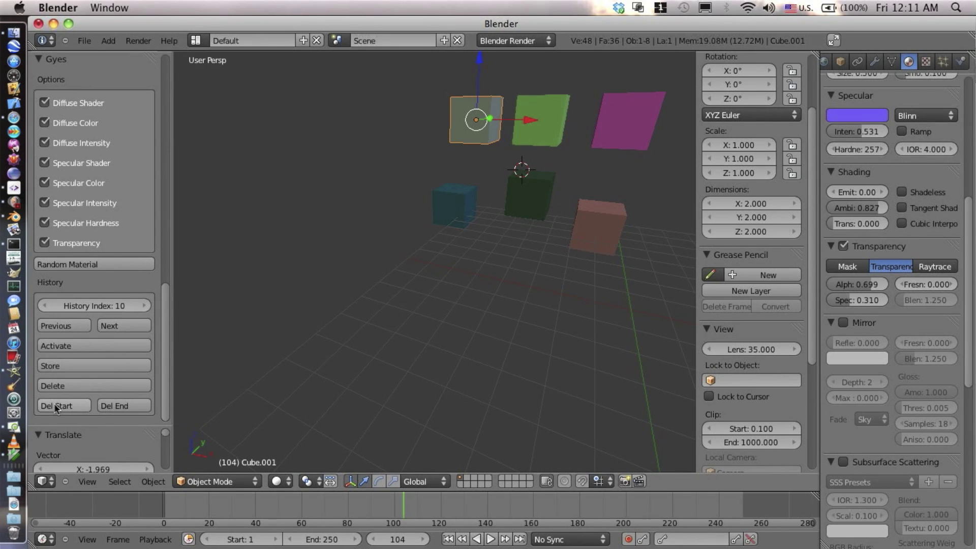
click(130, 403)
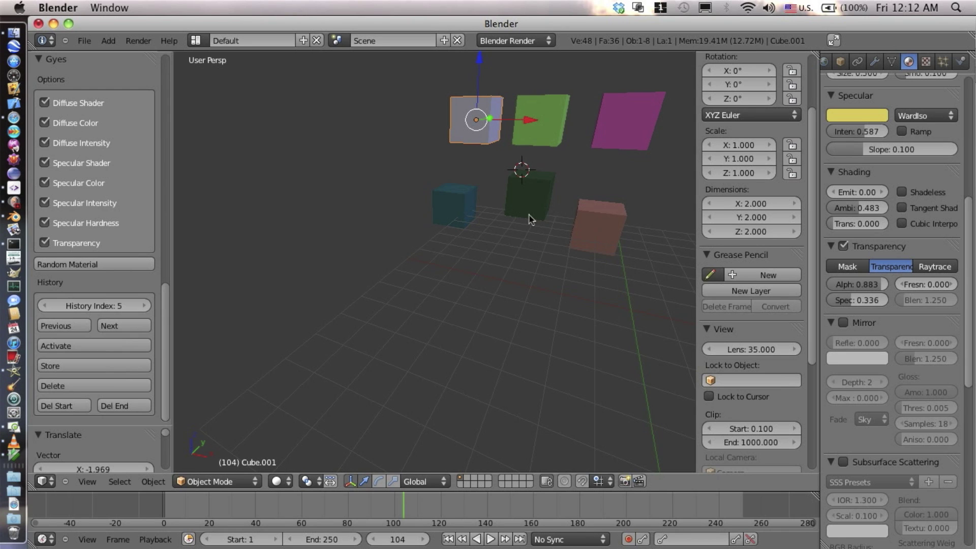
Step: Set the history index to 1 and step forward through the stored materials one at a time
scroll(529, 219, down, 3)
scroll(528, 219, down, 2)
double_click(89, 308)
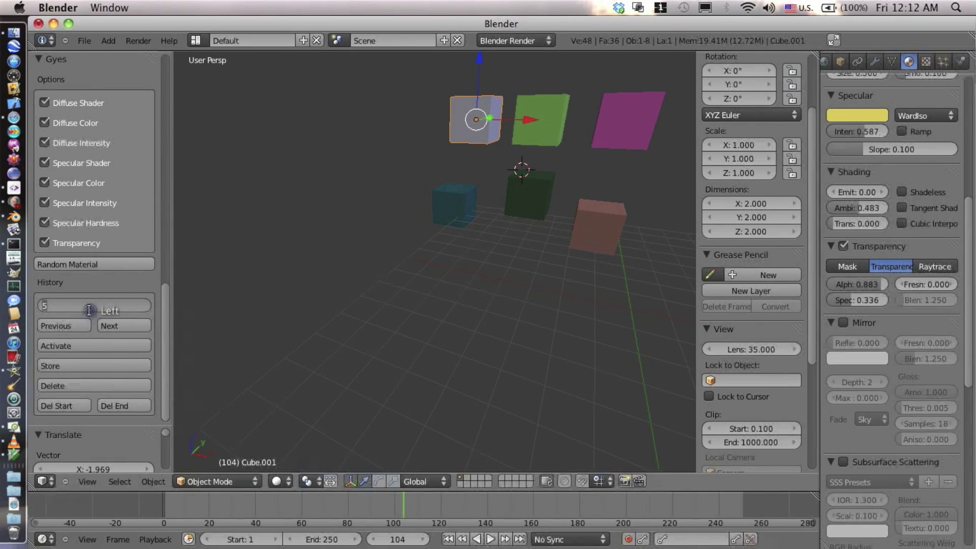
text(1)
key(Return)
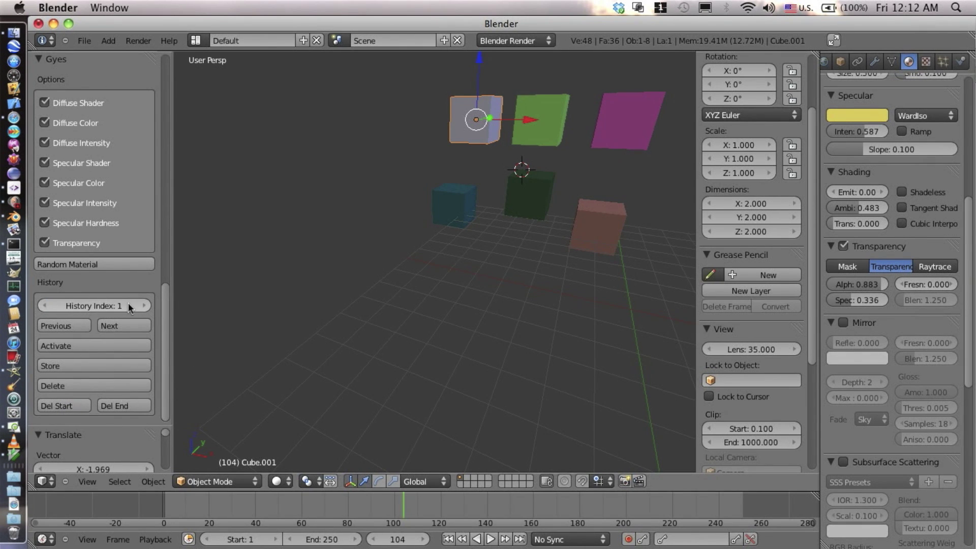
click(135, 322)
click(135, 322)
click(135, 321)
click(135, 322)
click(135, 321)
click(135, 322)
click(135, 322)
click(135, 322)
click(135, 322)
click(135, 322)
click(135, 321)
click(135, 321)
click(135, 321)
Step: Step back to history index 10, delete the range ending there, and delete the material stored at index 1
click(60, 326)
click(61, 326)
click(61, 326)
click(61, 326)
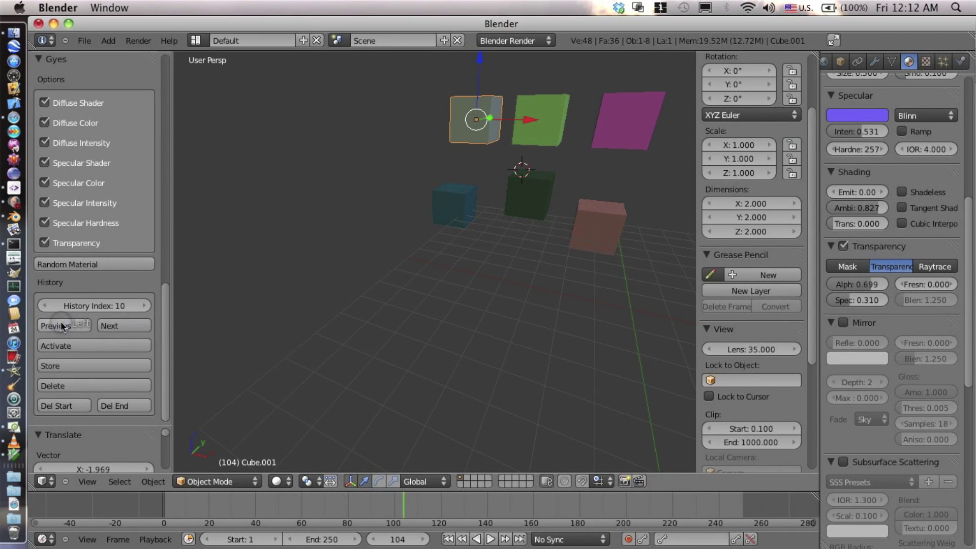
click(127, 406)
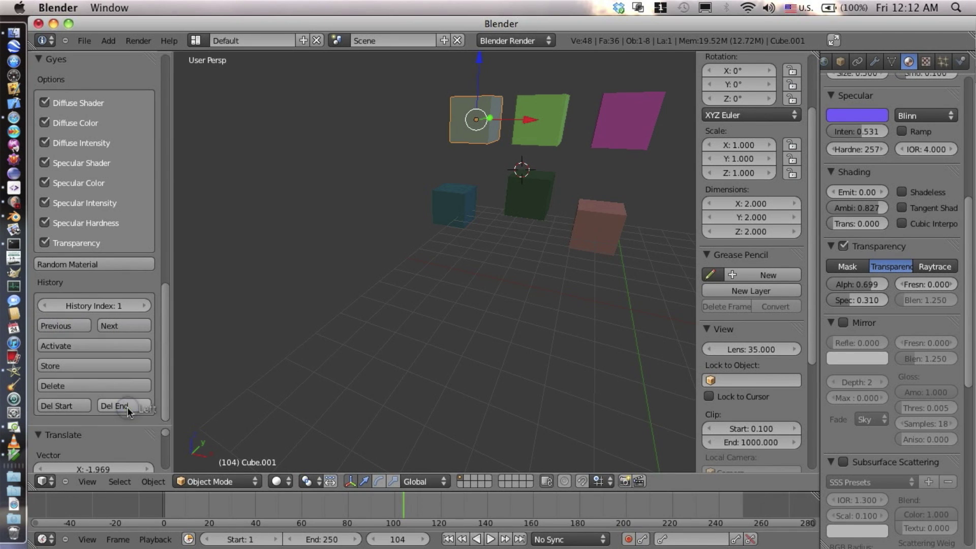
click(89, 386)
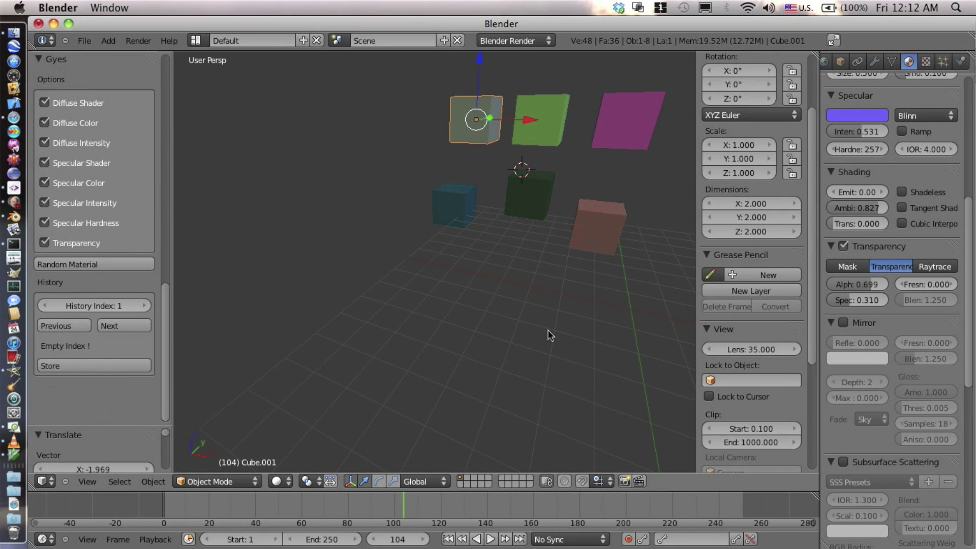
Step: Add the green, magenta, salmon and dark green cubes to the selection
right_click(550, 107)
right_click(545, 116)
shift+right_click(544, 116)
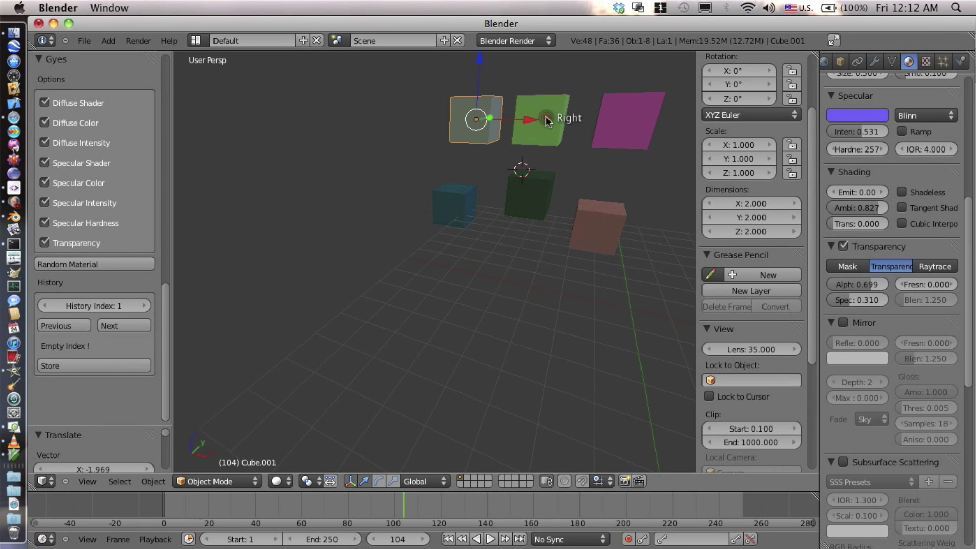
shift+right_click(599, 105)
shift+right_click(598, 211)
shift+right_click(527, 189)
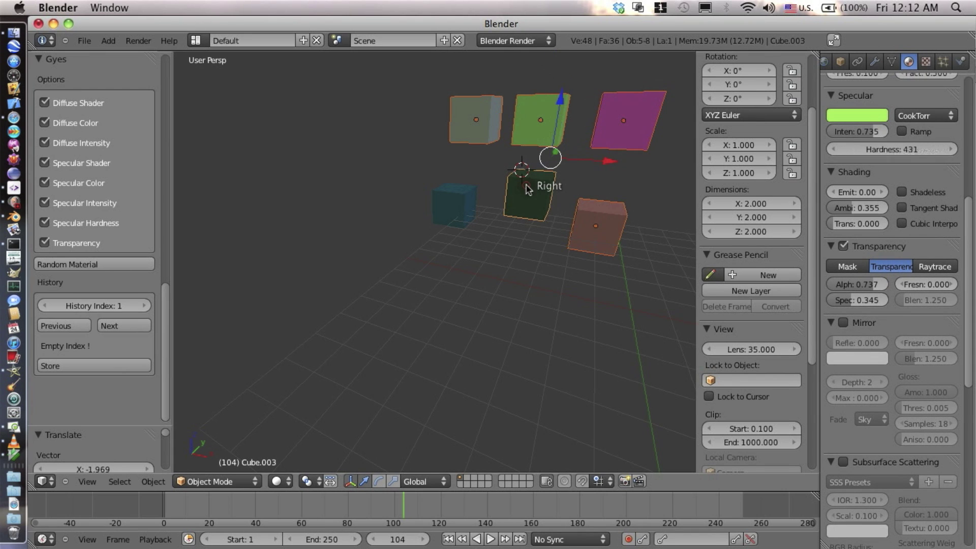
Step: Examine the individual materials of the magenta, green, salmon, dark green and teal cubes one by one
right_click(619, 104)
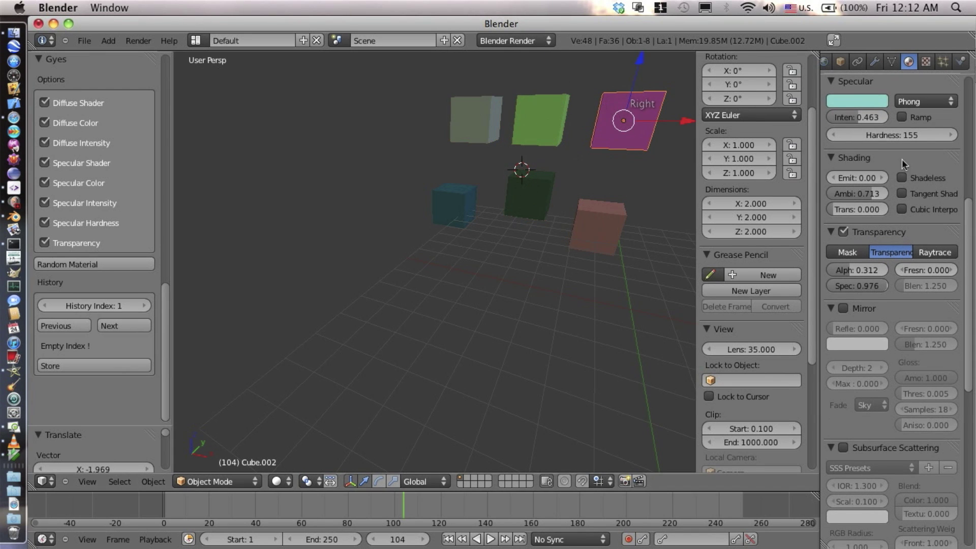
scroll(905, 169, up, 12)
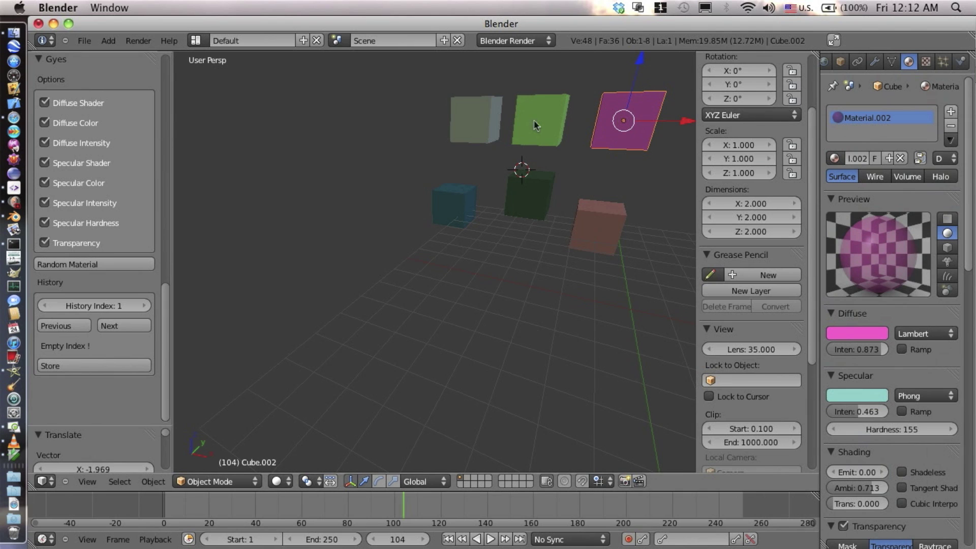
right_click(516, 119)
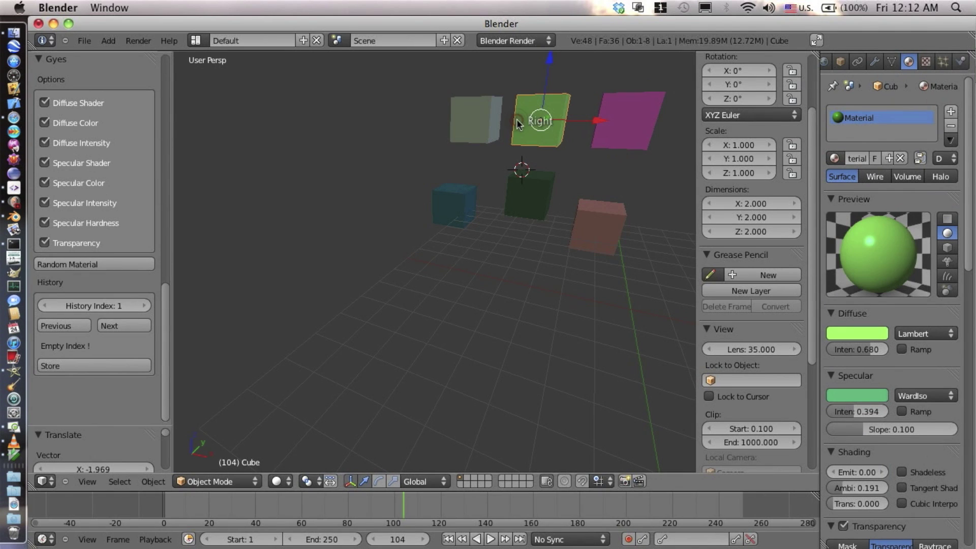
right_click(612, 105)
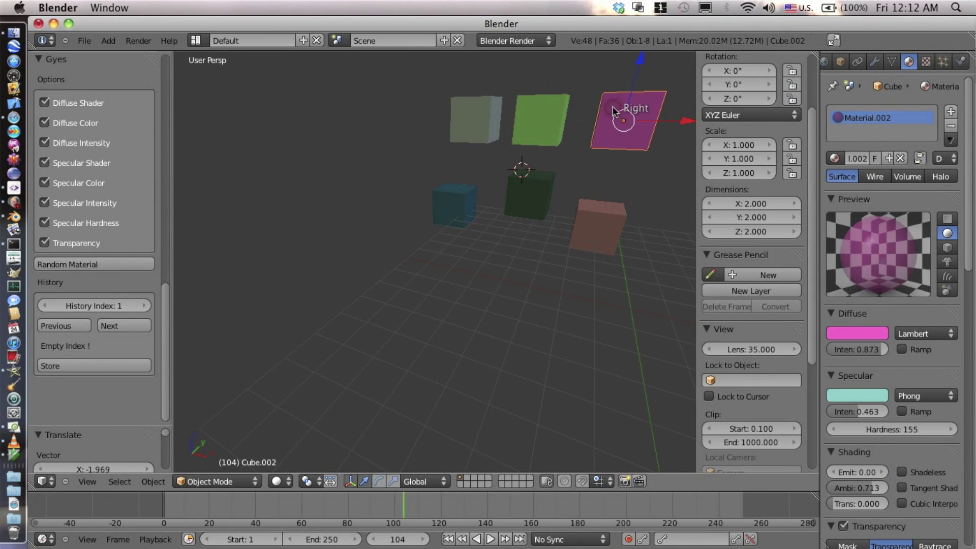
right_click(591, 218)
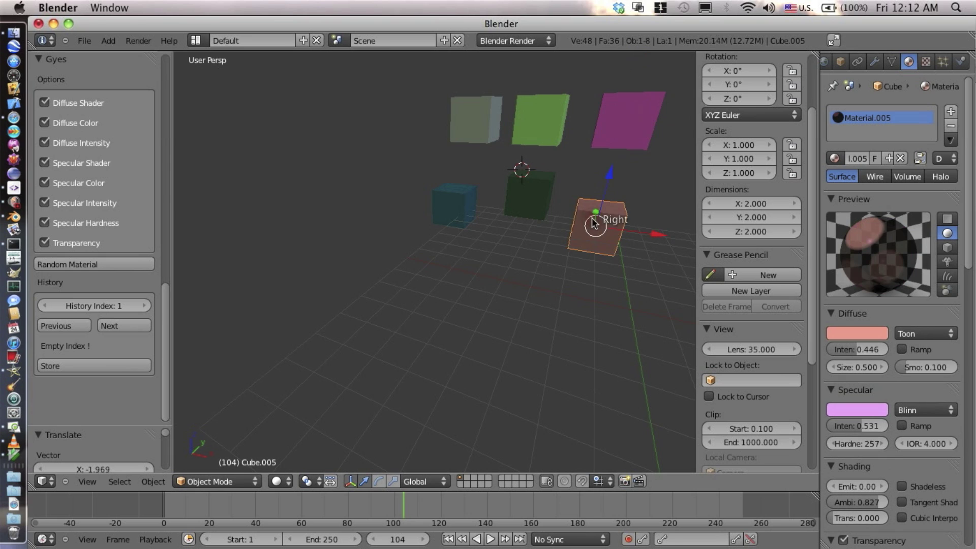
right_click(514, 190)
right_click(452, 203)
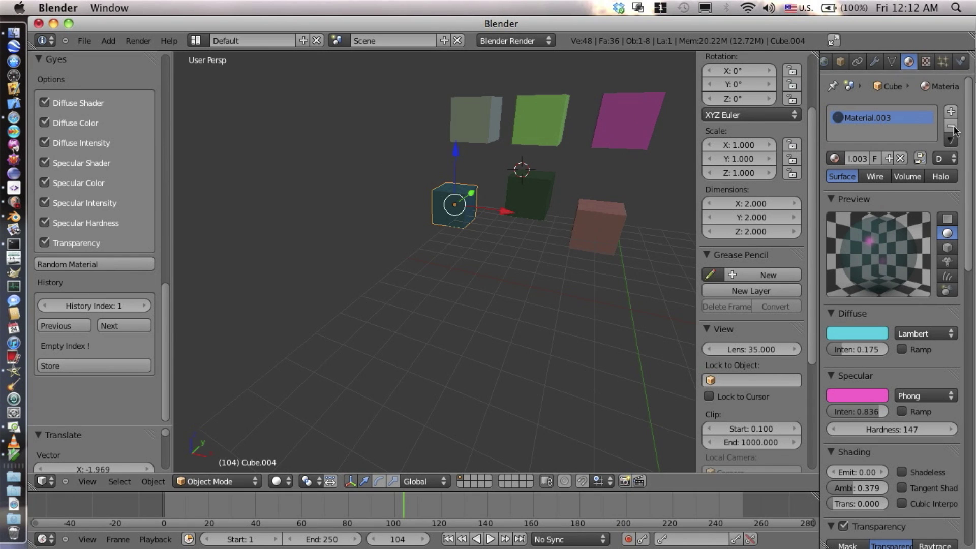
Step: Generate random materials for all six cubes together and check the history around index 6
right_click(473, 118)
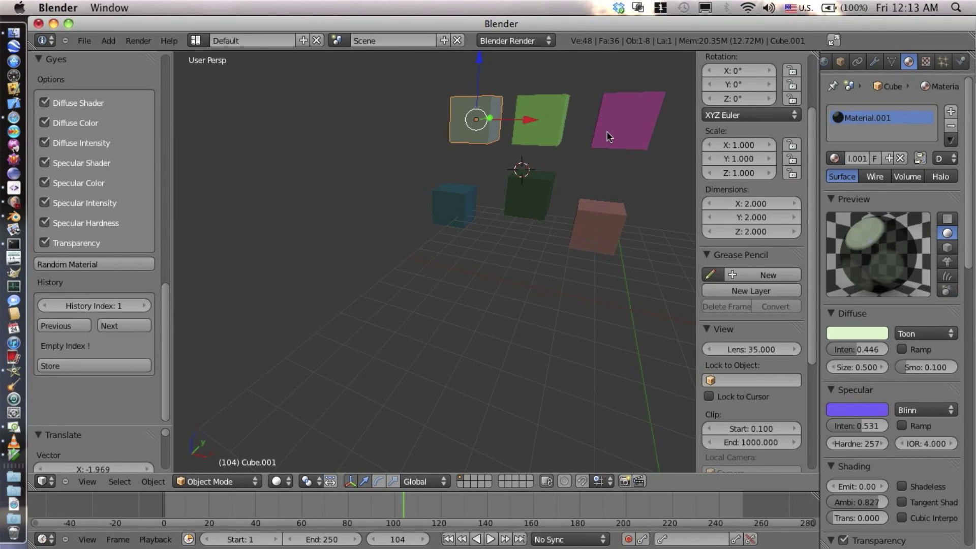
shift+right_click(545, 102)
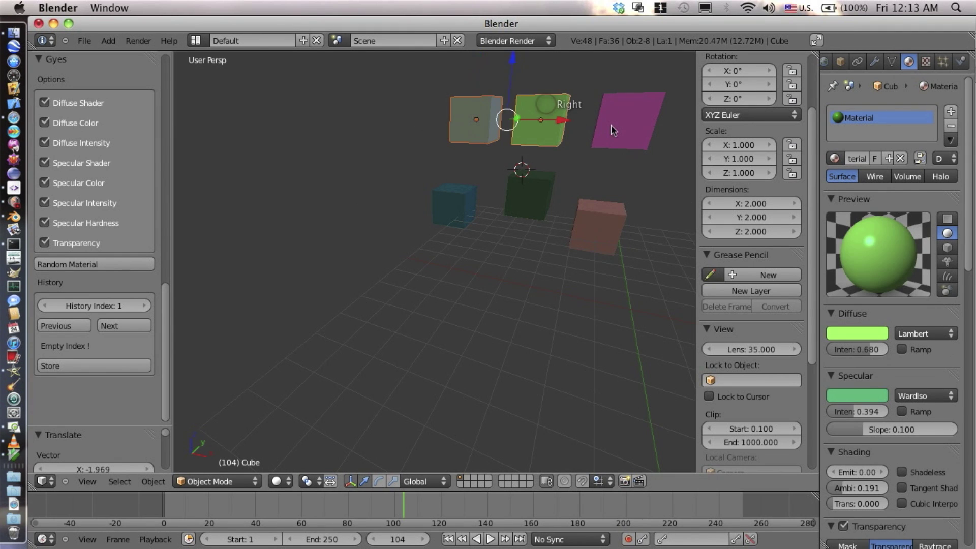
shift+right_click(610, 126)
shift+right_click(603, 213)
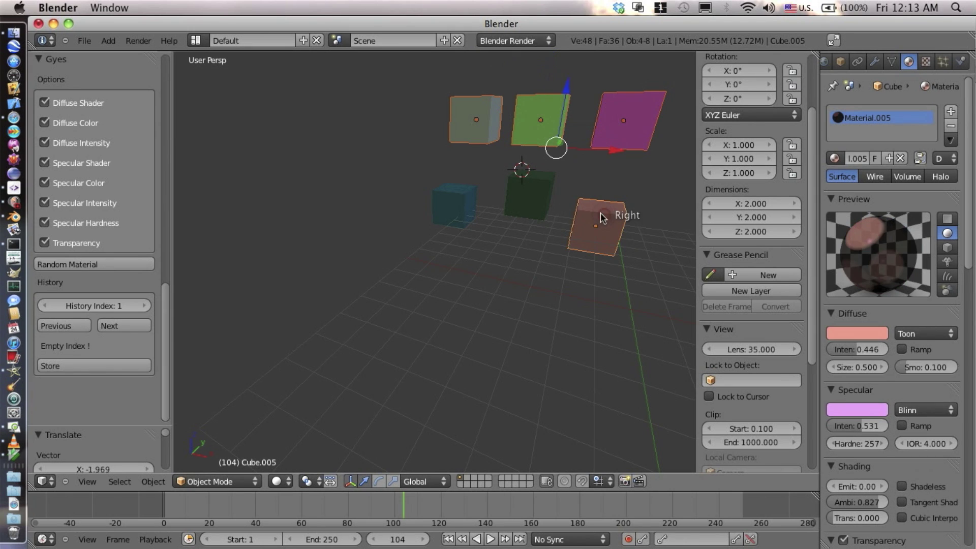
shift+right_click(519, 175)
shift+right_click(452, 203)
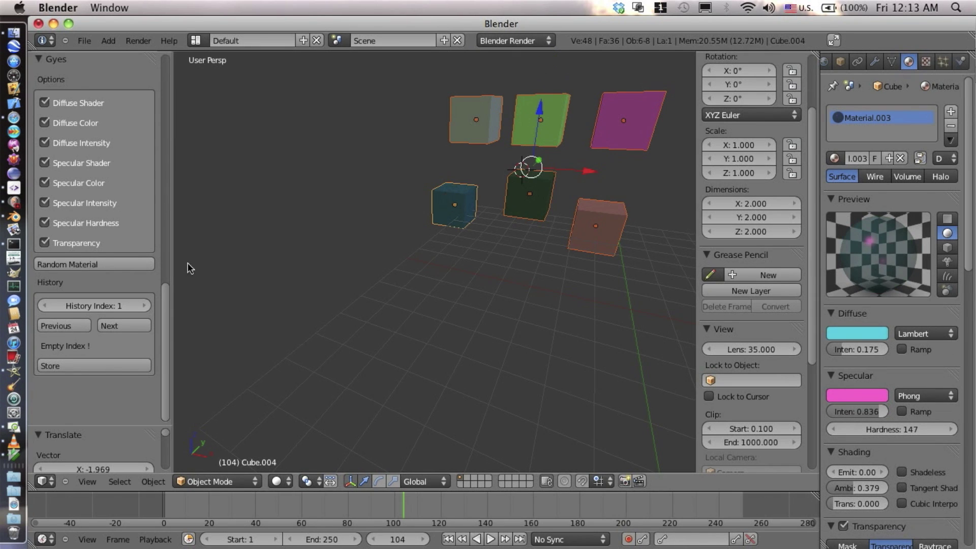
click(138, 264)
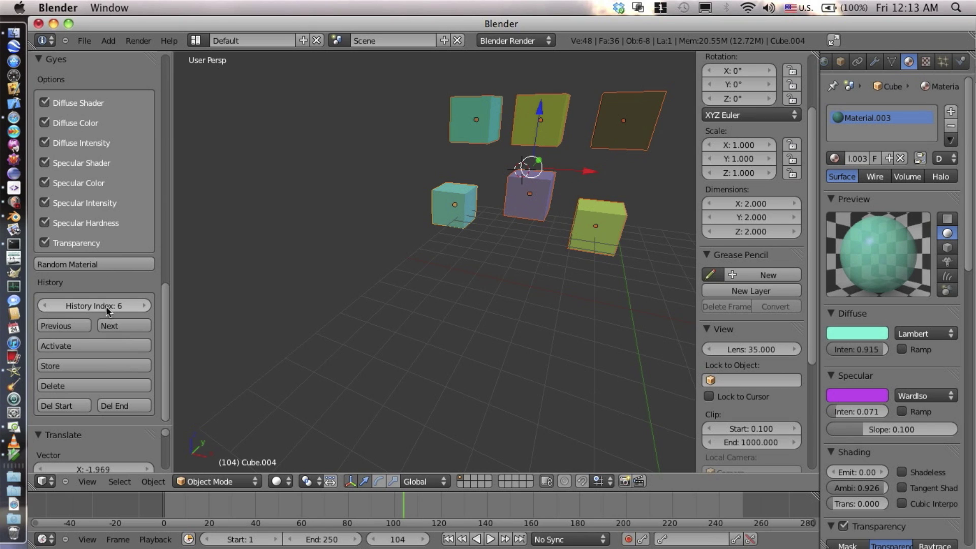
click(143, 306)
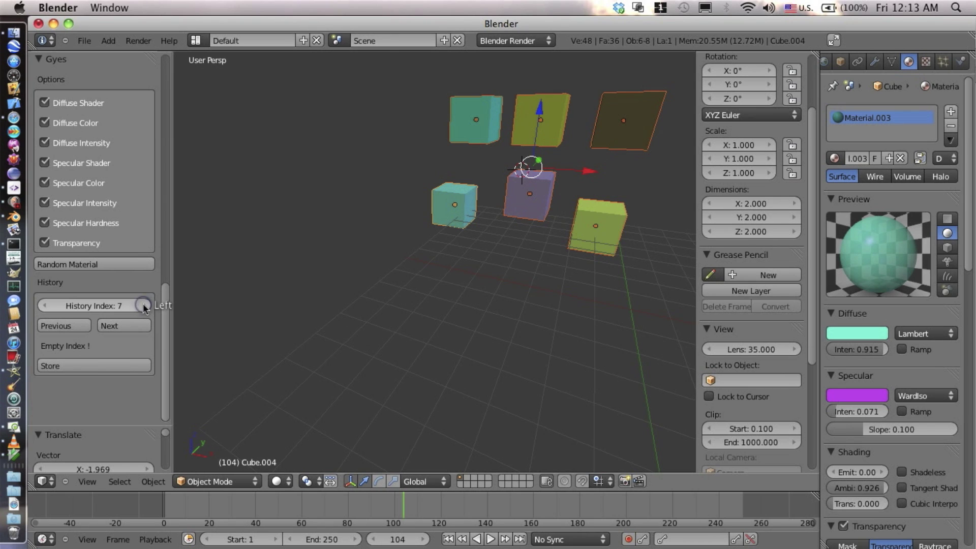
click(42, 306)
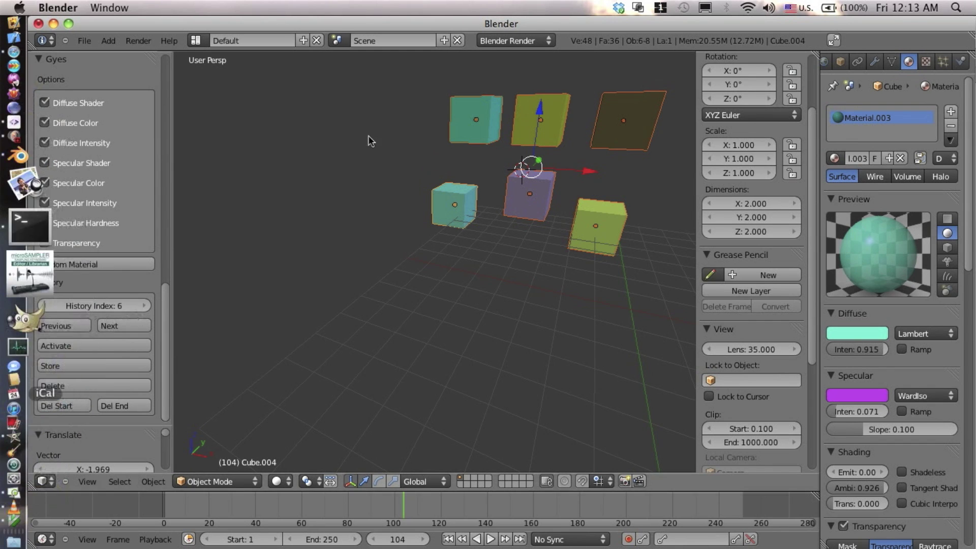
Step: Compare the new materials of the two turquoise cubes and of the two yellow-green cubes
right_click(456, 189)
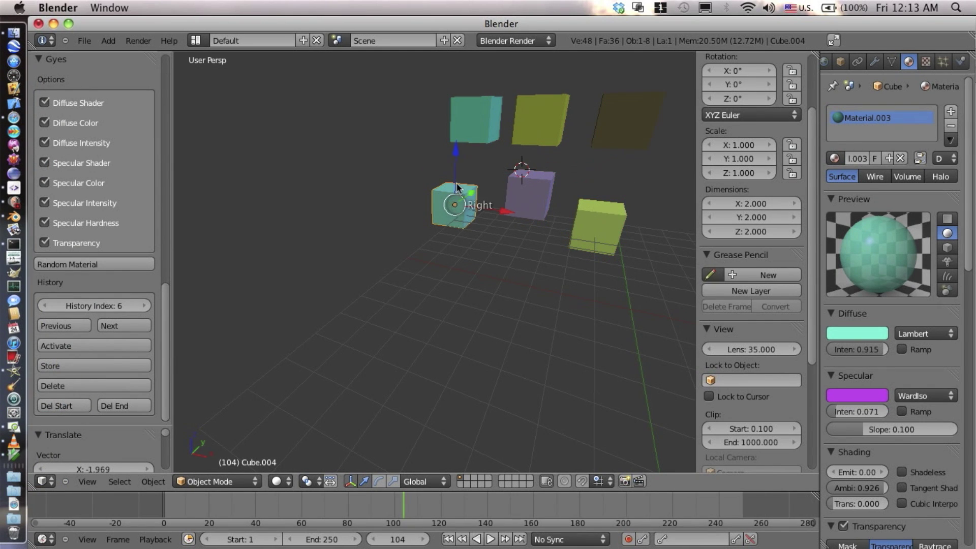
right_click(460, 109)
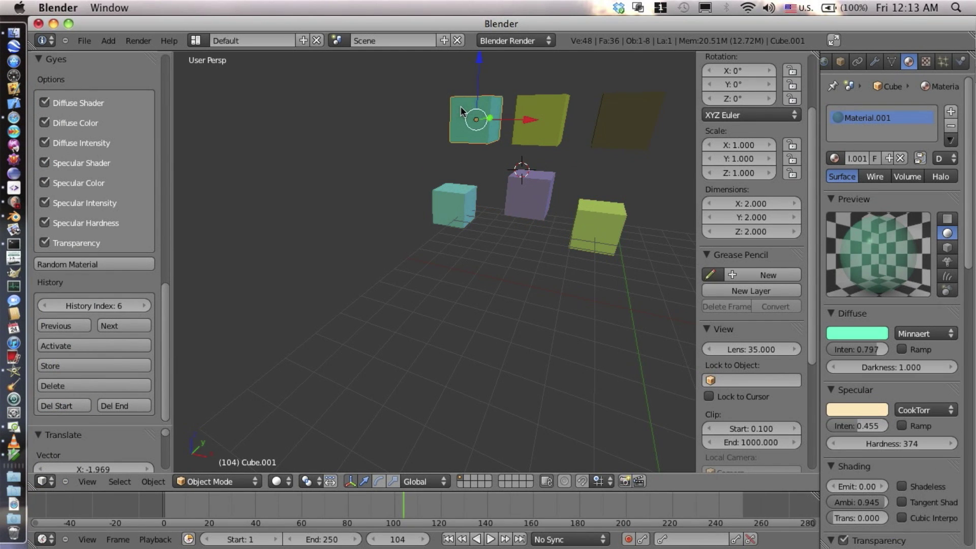
right_click(452, 198)
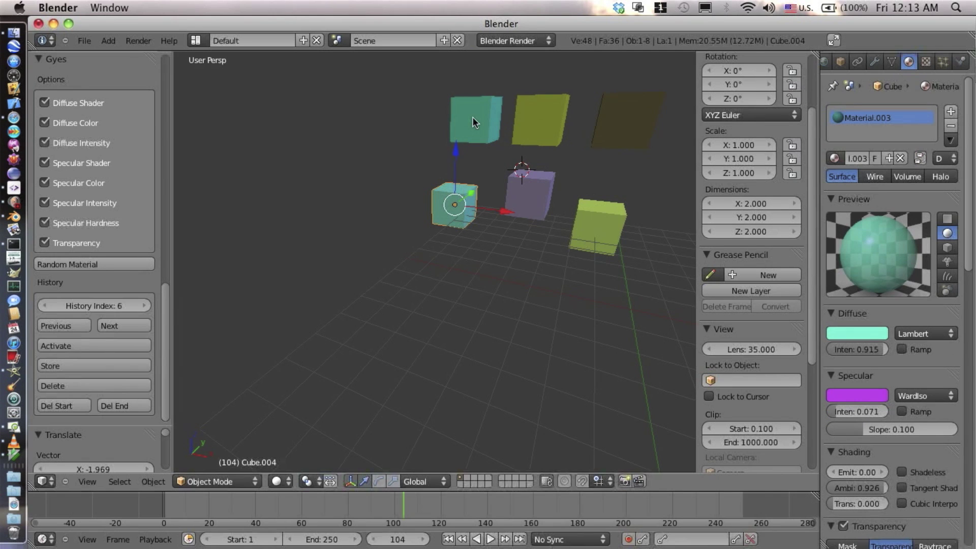
right_click(472, 122)
right_click(460, 193)
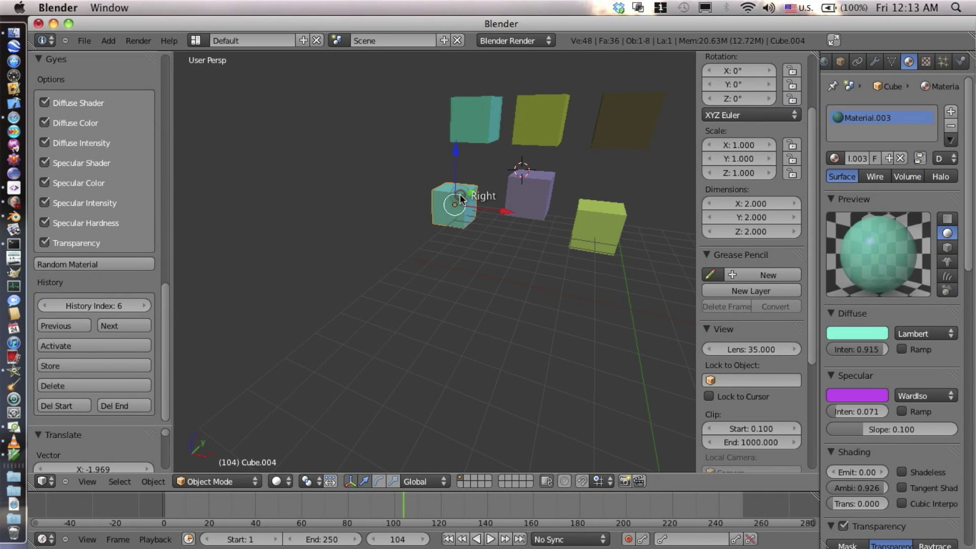
right_click(482, 123)
right_click(596, 246)
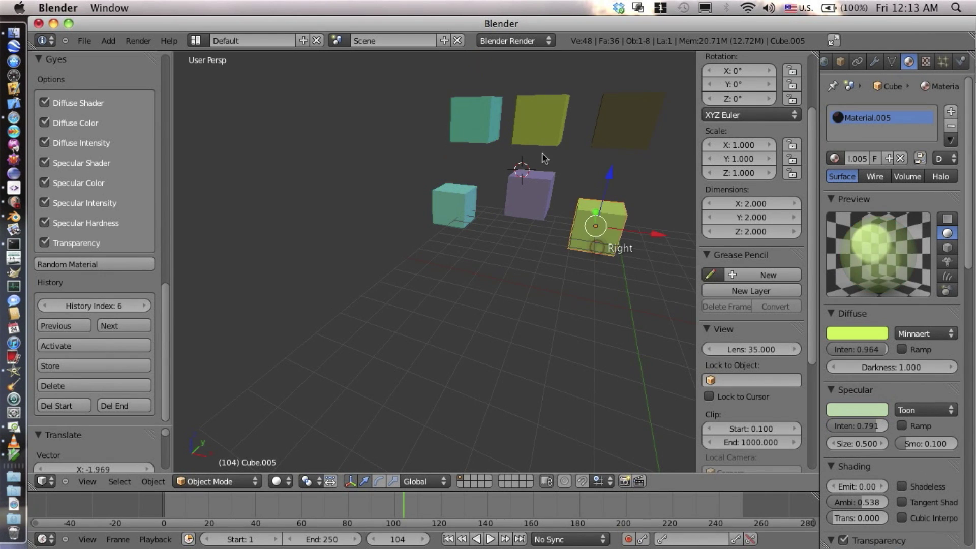
right_click(536, 135)
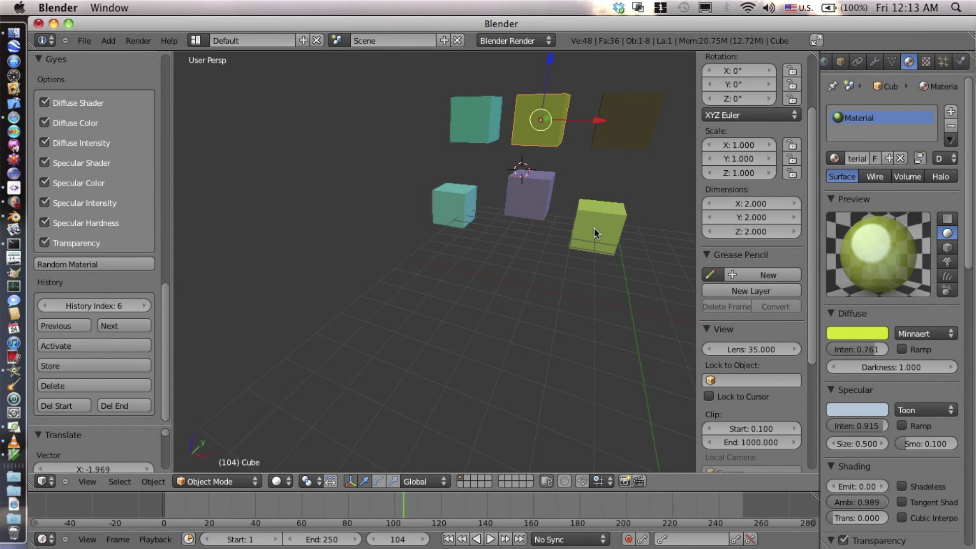
right_click(594, 232)
right_click(526, 116)
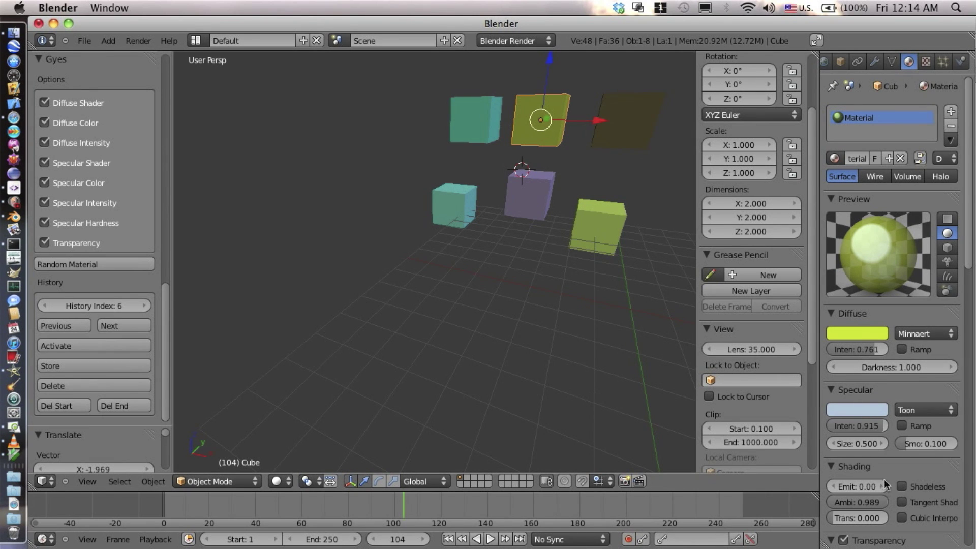
Step: Disable all diffuse and specular randomization options, leaving only Transparency enabled
scroll(885, 484, down, 15)
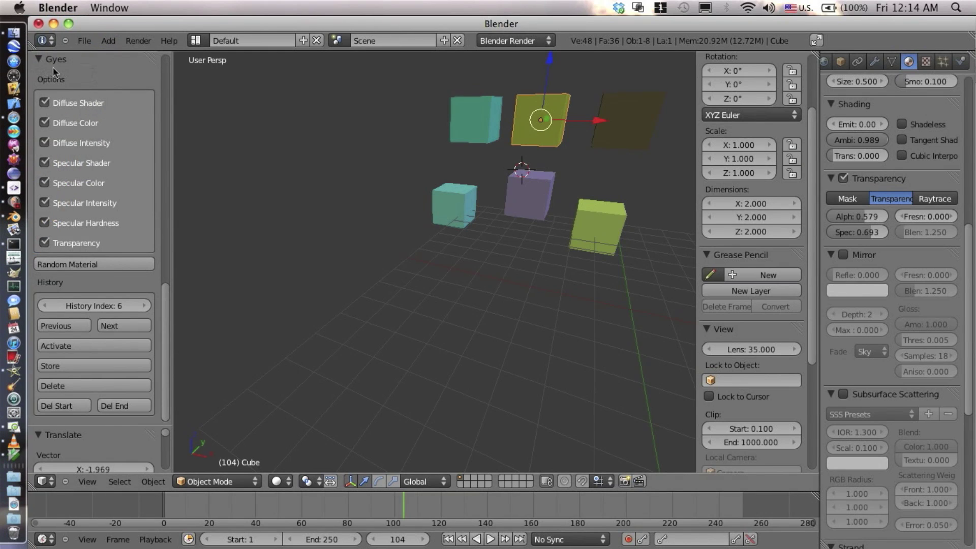
click(45, 102)
click(45, 122)
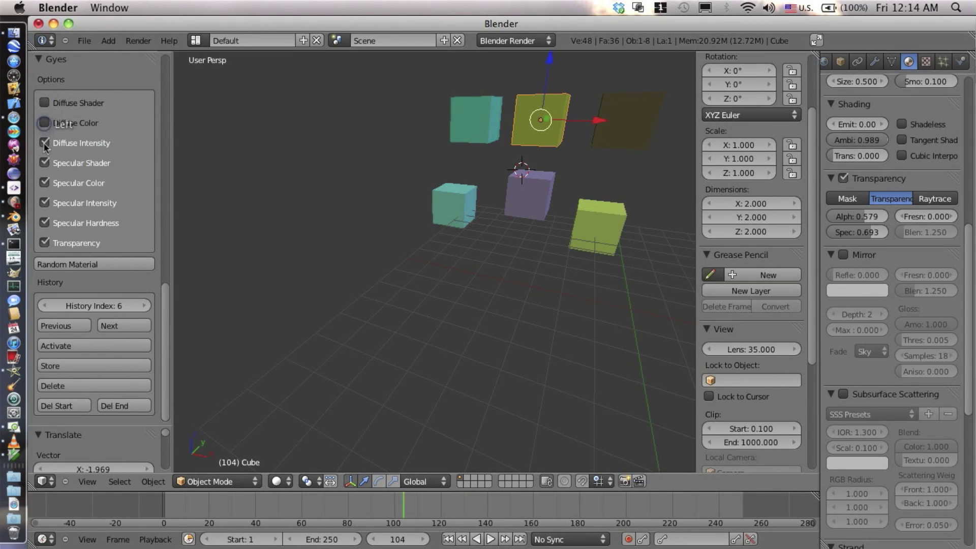
click(45, 143)
click(45, 163)
click(46, 183)
click(46, 202)
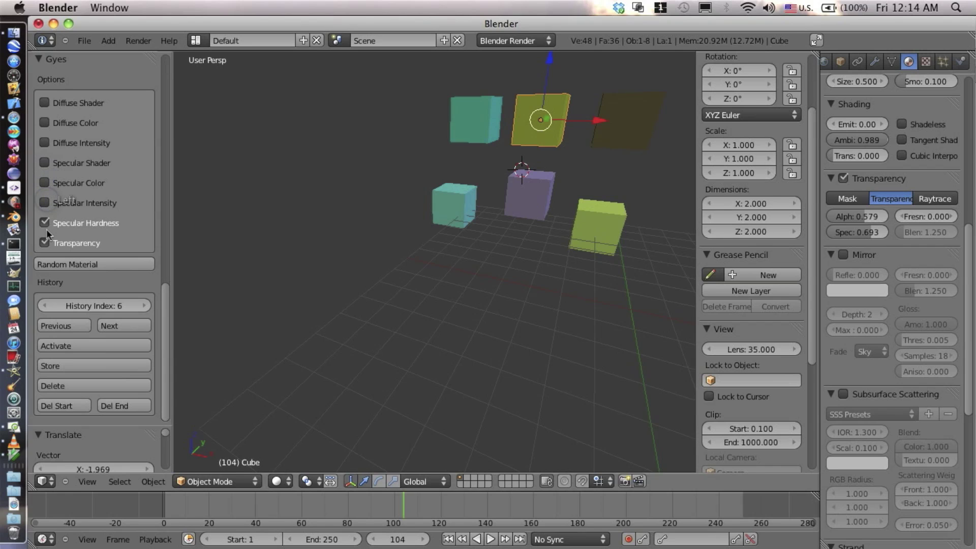
click(45, 222)
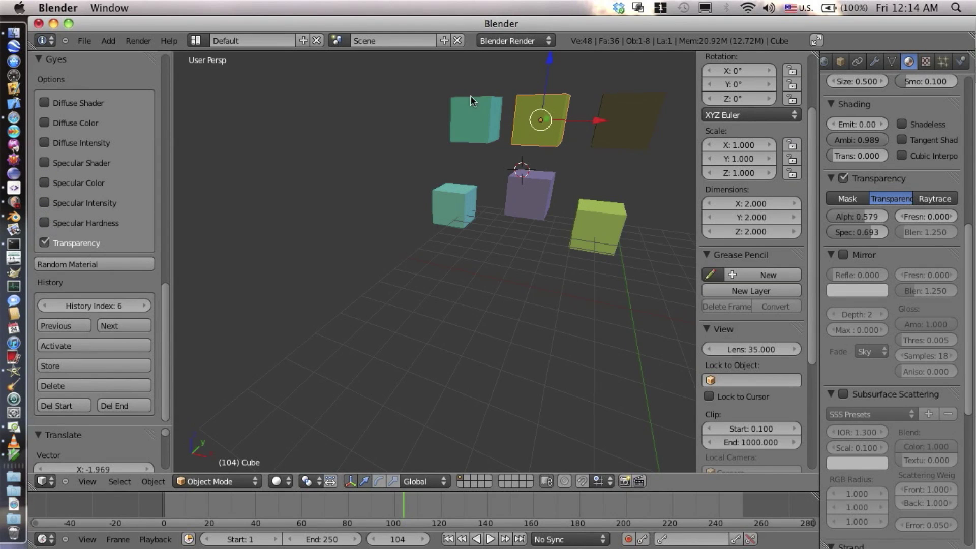
Step: Select all six cubes and randomize their materials' transparency three times
shift+right_click(462, 115)
shift+right_click(459, 201)
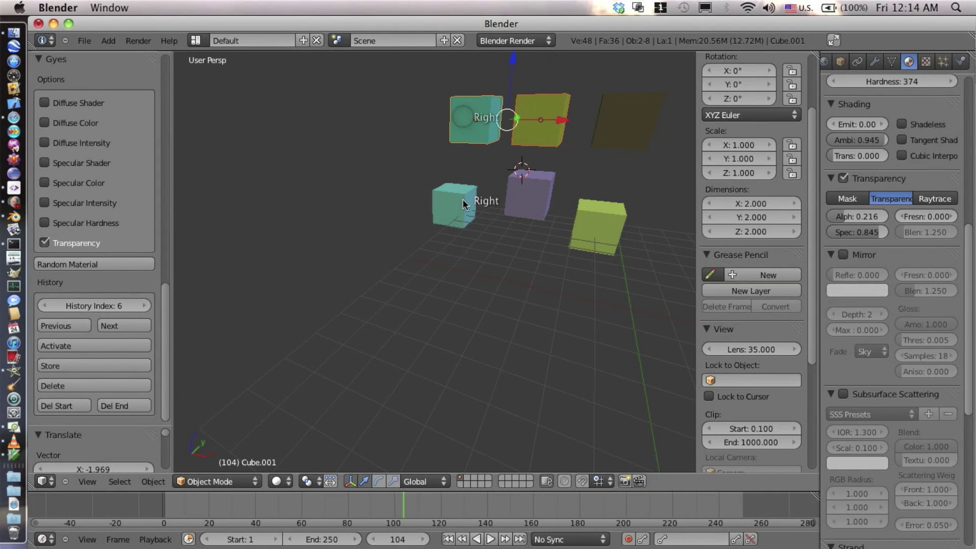
shift+right_click(536, 195)
shift+right_click(599, 220)
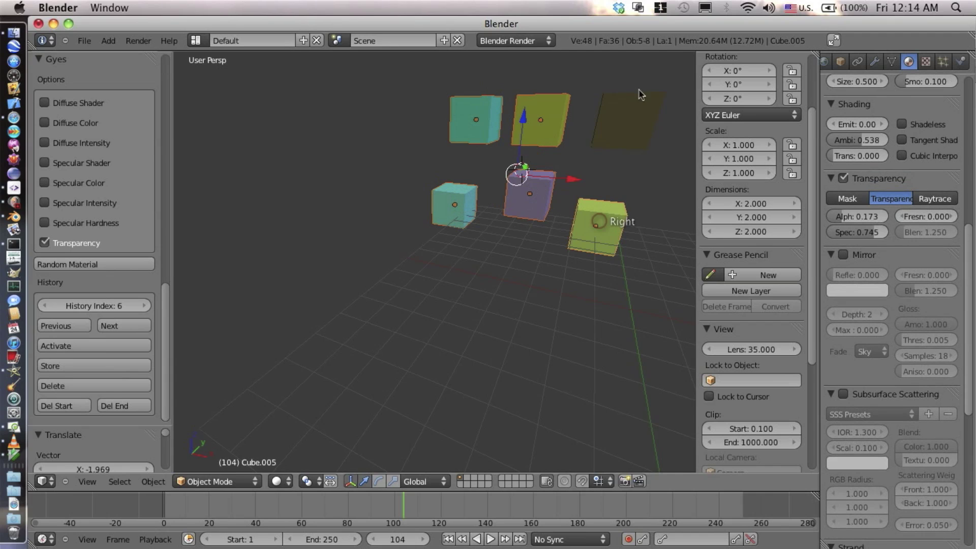
shift+right_click(635, 109)
click(135, 262)
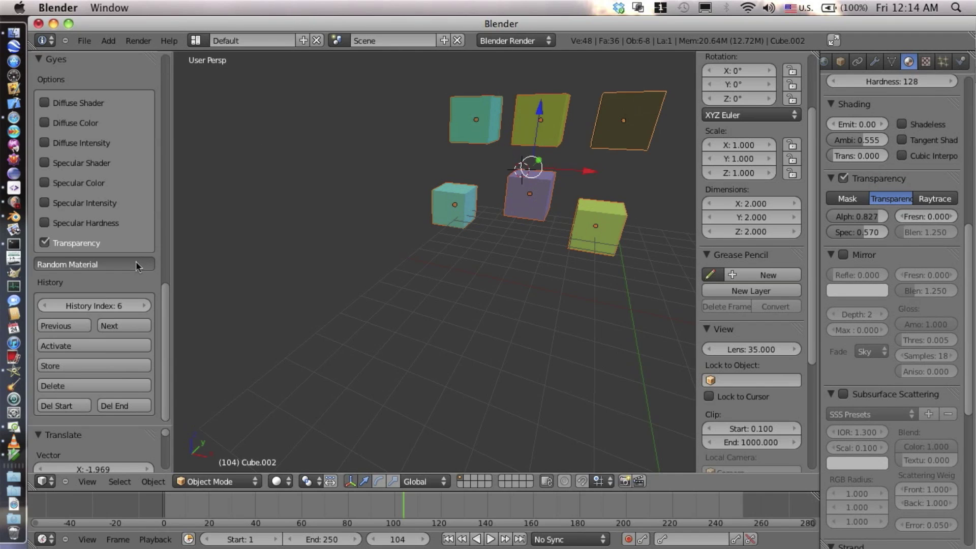
click(136, 262)
click(135, 262)
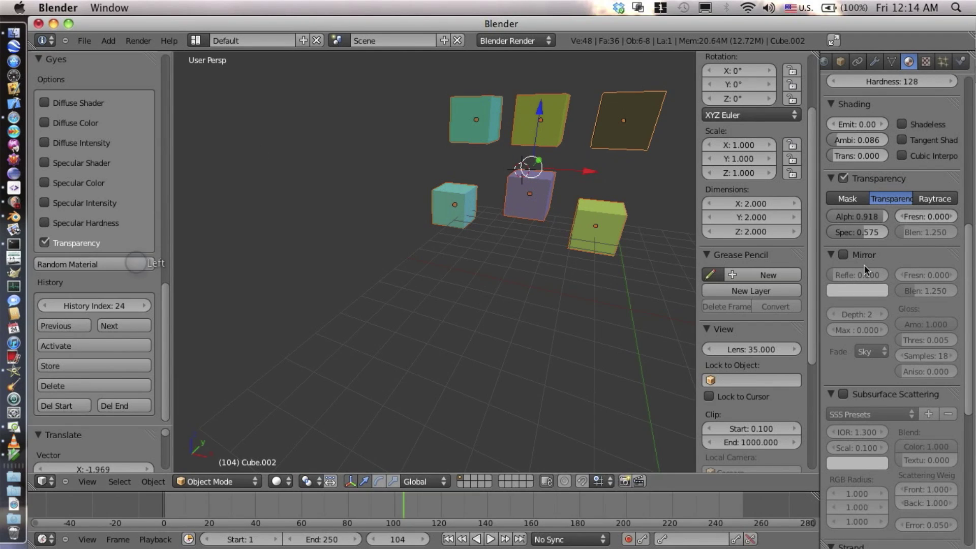
Step: Randomize the transparency of all six selected cubes' materials once more
scroll(945, 259, up, 5)
scroll(946, 261, up, 5)
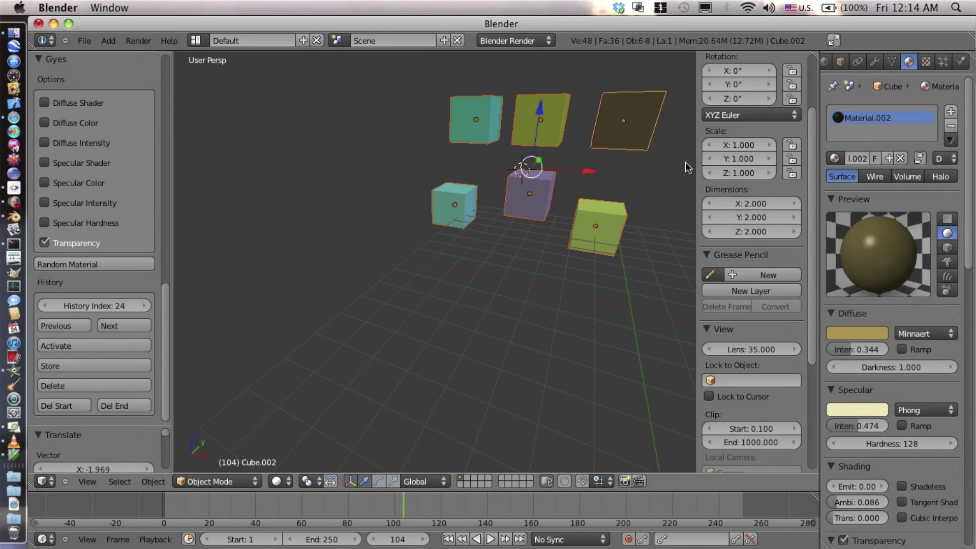
click(148, 261)
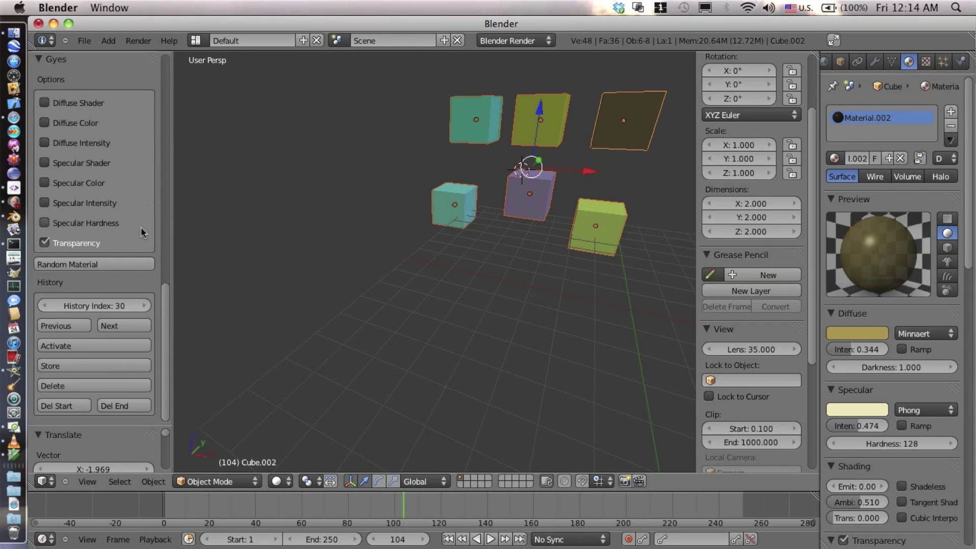
scroll(143, 229, up, 1)
scroll(141, 233, up, 8)
scroll(141, 232, down, 9)
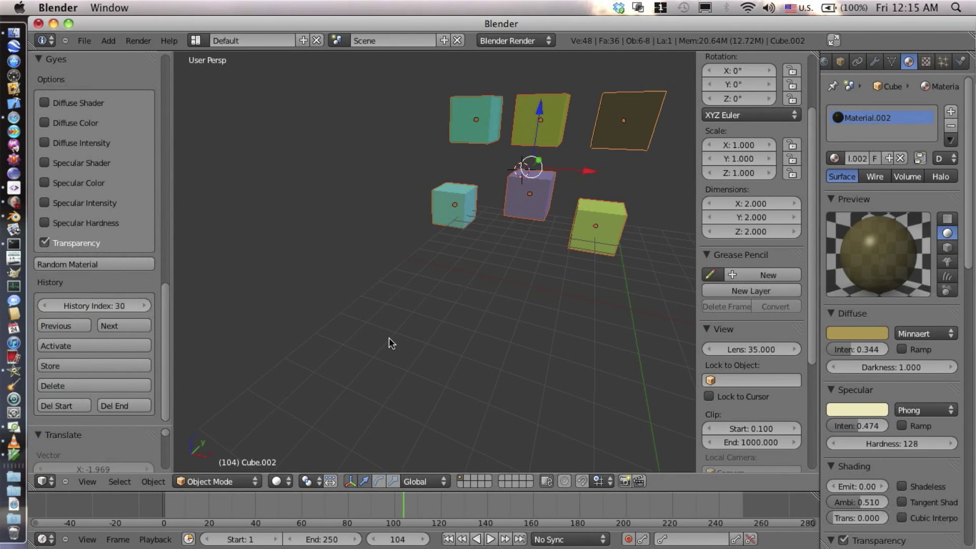
click(108, 40)
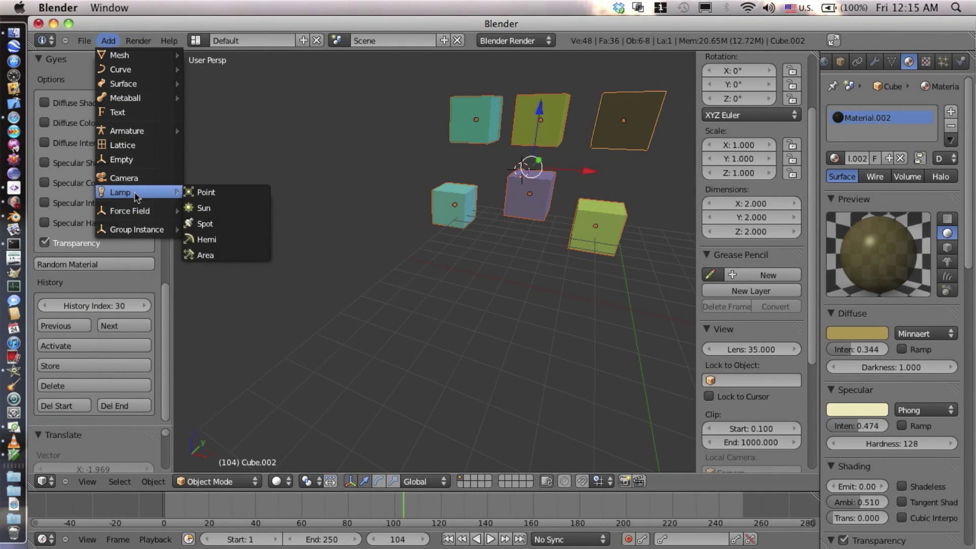
mouse_move(148, 55)
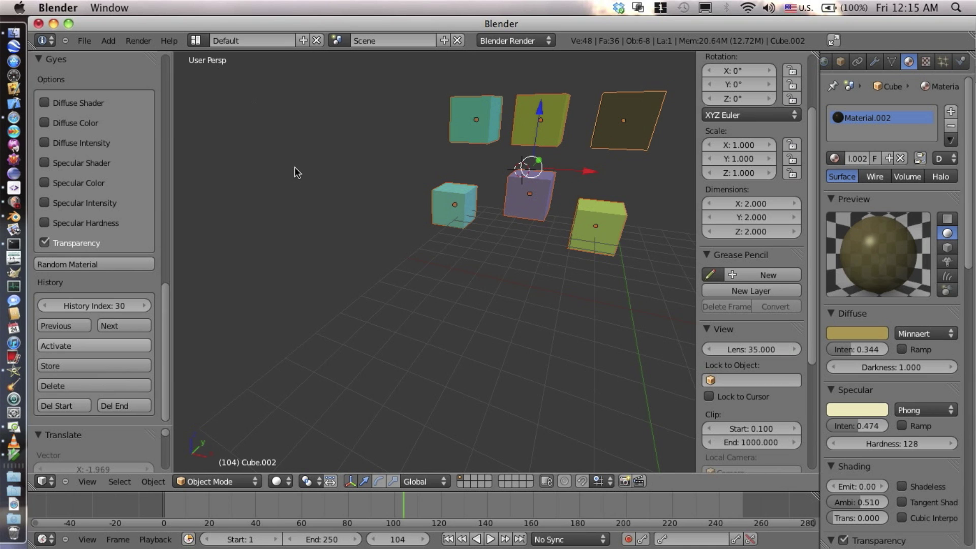
click(343, 117)
click(293, 133)
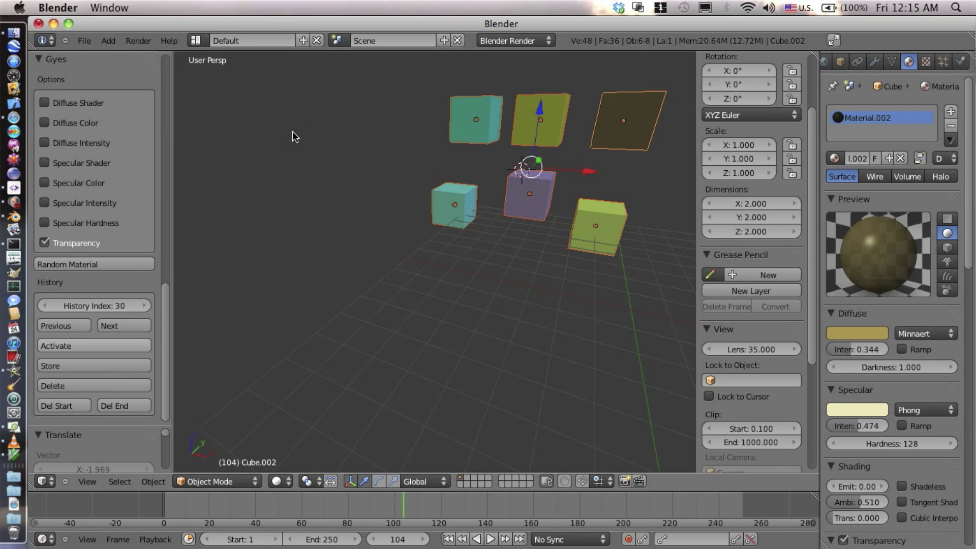